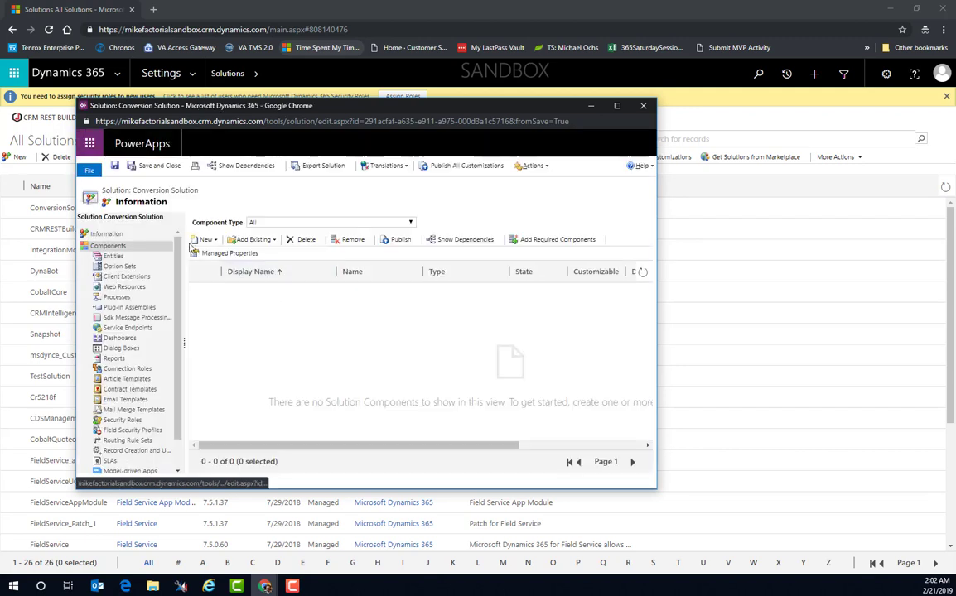
Start a new entity in the Conversion Solution and set its ownership to Organization
{"action": "left_click", "coordinate": [205, 240]}
{"action": "left_click", "coordinate": [223, 254]}
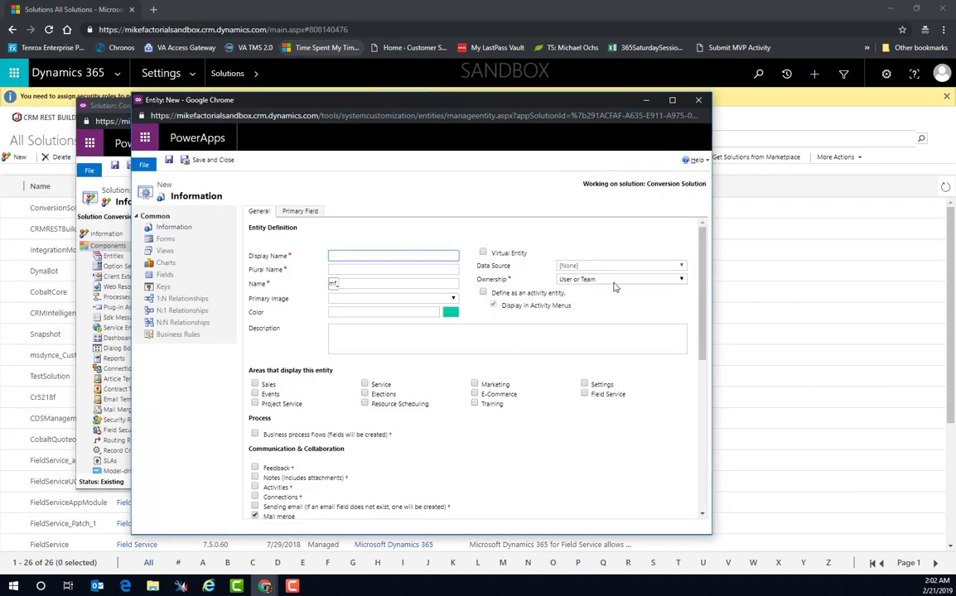
{"action": "left_click", "coordinate": [619, 279]}
{"action": "left_click", "coordinate": [579, 294]}
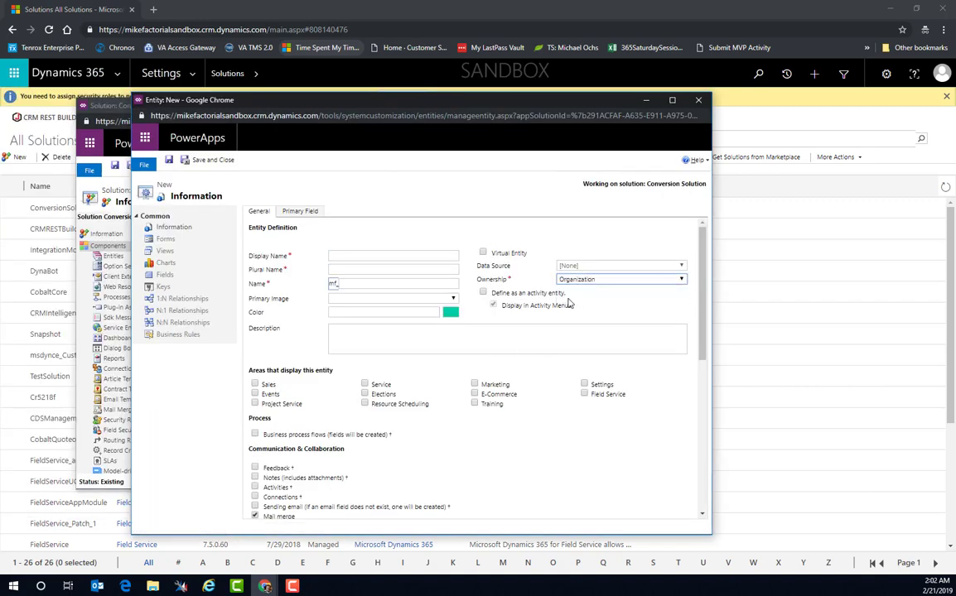
Name the entity "Our Conversion Entity" with the plural name "Our Conversion Entities"
{"action": "left_click", "coordinate": [346, 257]}
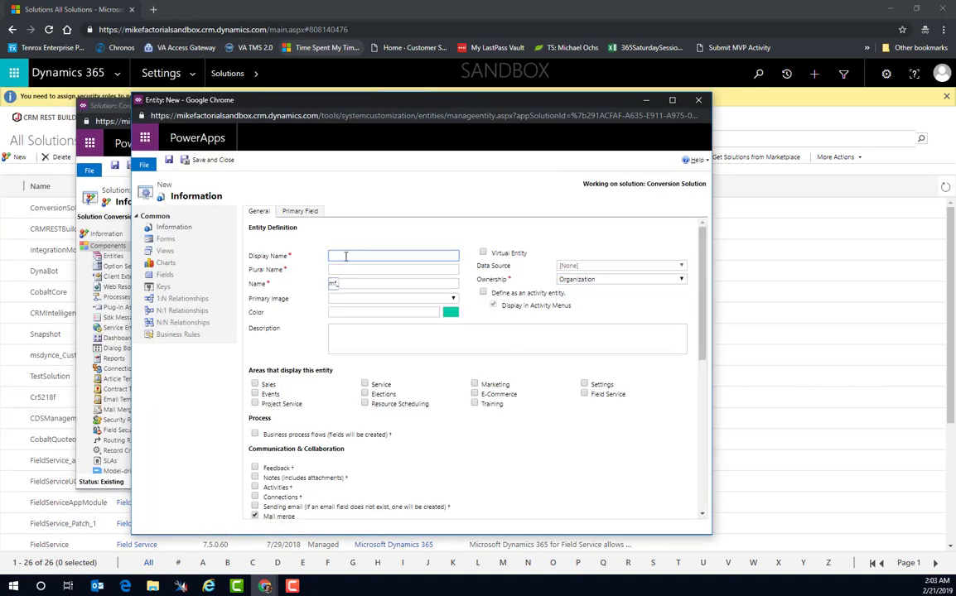
{"action": "type", "text": "Our Conversion Entitie"}
{"action": "key", "text": "BackSpace"}
{"action": "type", "text": "y"}
{"action": "key", "text": "Tab"}
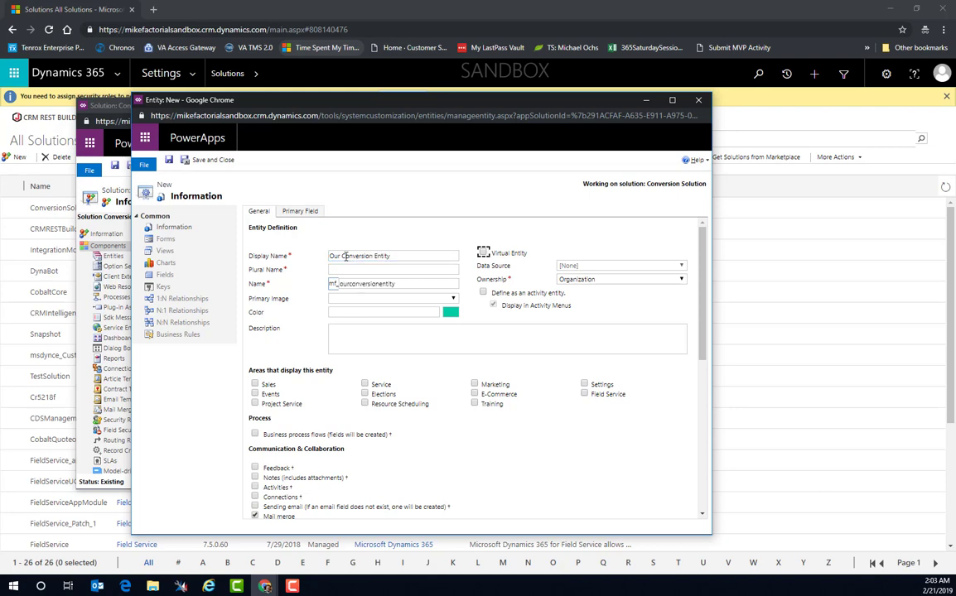
{"action": "triple_click", "coordinate": [396, 255]}
{"action": "key", "text": "ctrl+c"}
{"action": "left_click", "coordinate": [433, 269]}
{"action": "key", "text": "ctrl+v"}
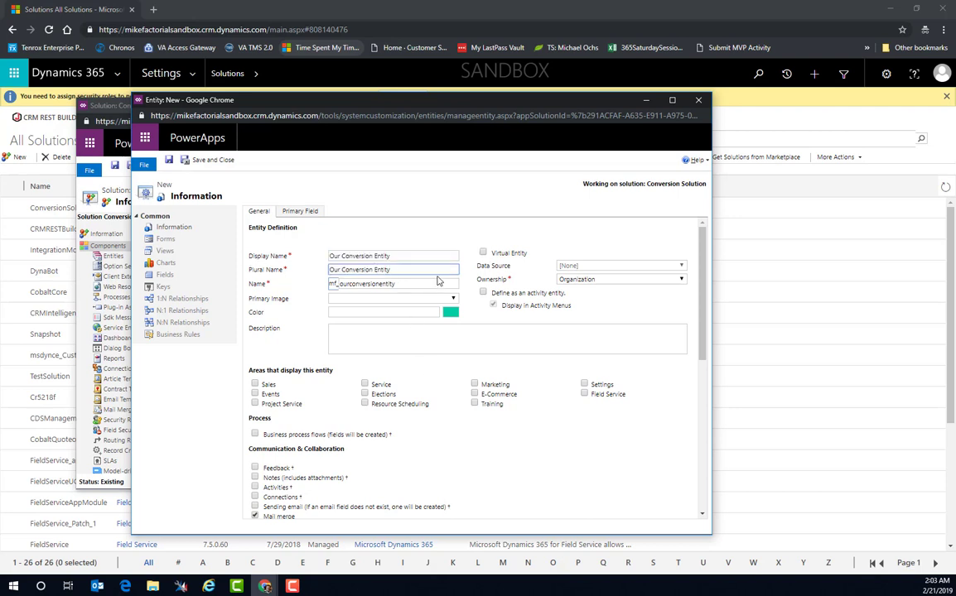
{"action": "type", "text": "ies"}
Enable Activities for the new entity and save it
{"action": "scroll", "coordinate": [385, 448], "scroll_direction": "down", "scroll_amount": 3}
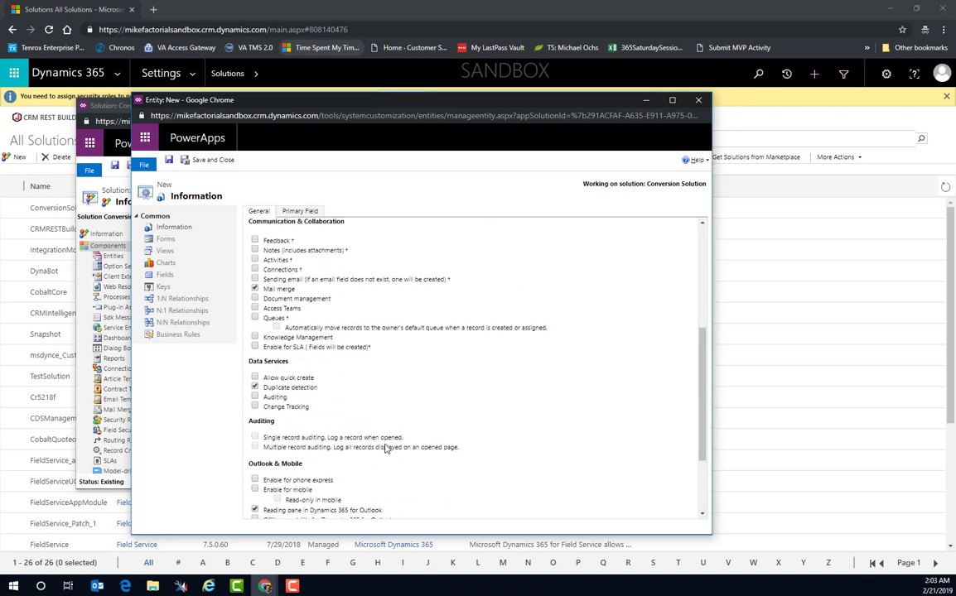
{"action": "scroll", "coordinate": [385, 448], "scroll_direction": "up", "scroll_amount": 2}
{"action": "left_click", "coordinate": [255, 374]}
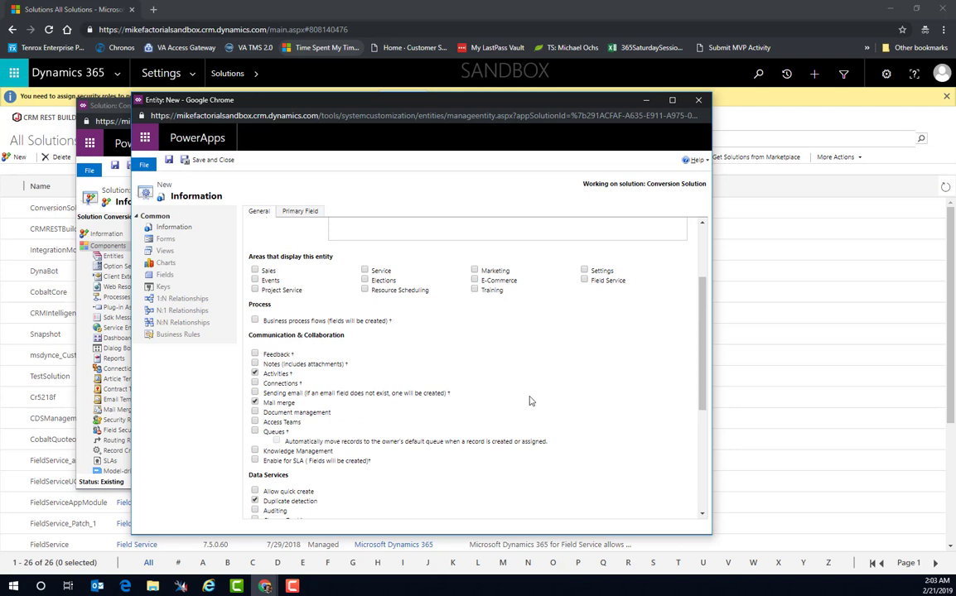
{"action": "key", "text": "ctrl+s"}
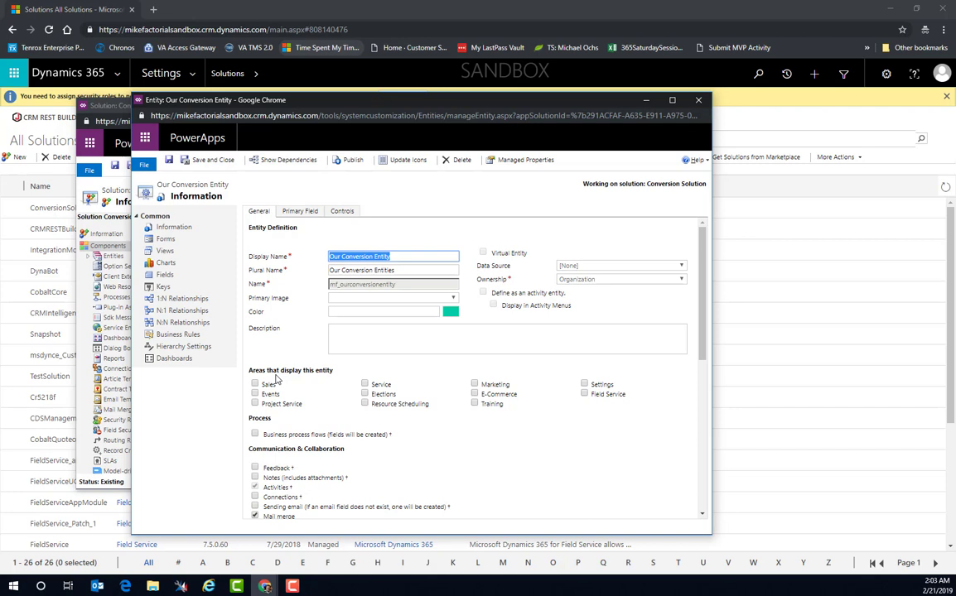
{"action": "scroll", "coordinate": [255, 455], "scroll_direction": "down", "scroll_amount": 1}
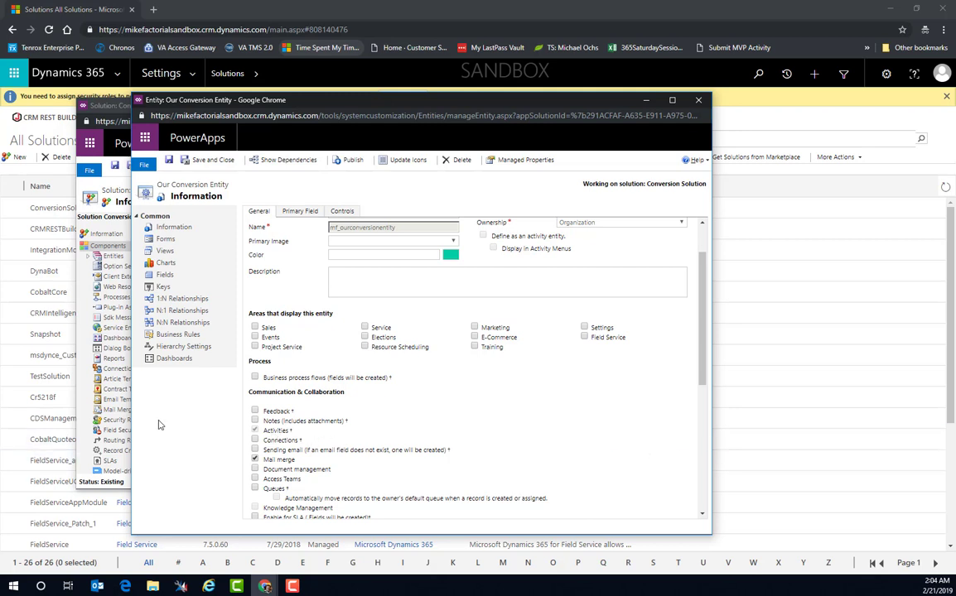
{"action": "scroll", "coordinate": [489, 458], "scroll_direction": "up", "scroll_amount": 2}
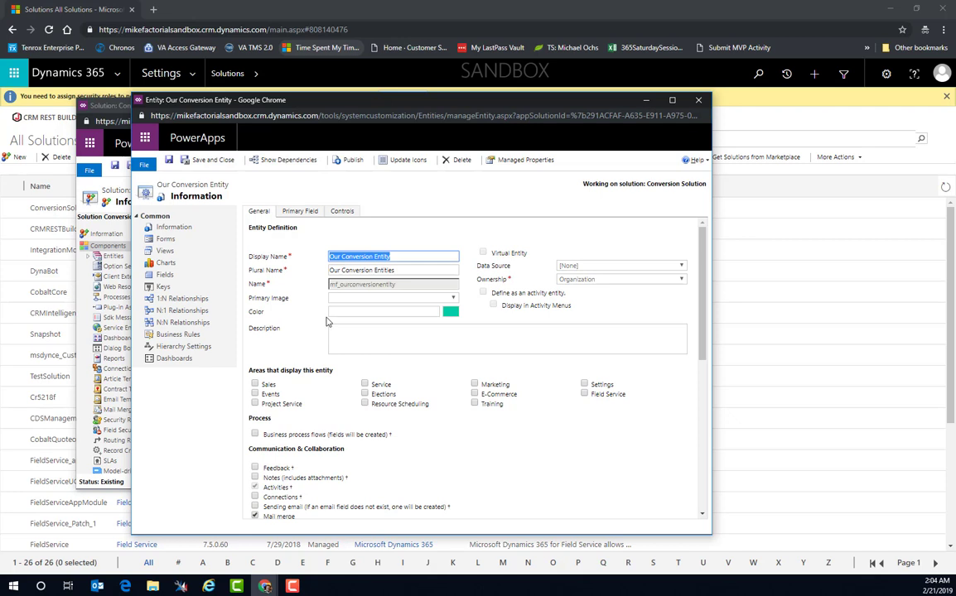
Start a new many-to-one relationship on Our Conversion Entity with Contact as the primary entity
{"action": "left_click", "coordinate": [172, 312]}
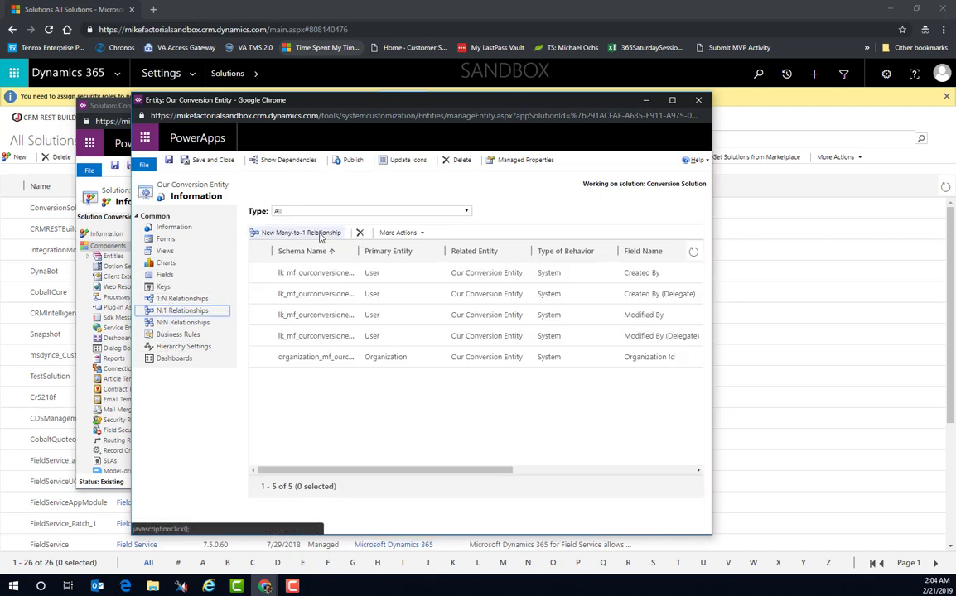
{"action": "left_click", "coordinate": [322, 235]}
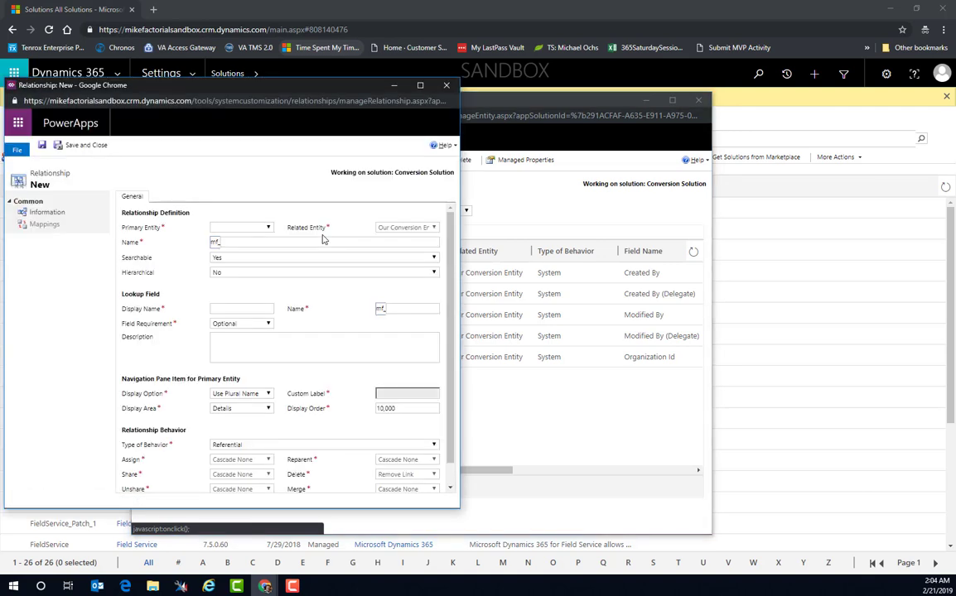
{"action": "left_click_drag", "start_coordinate": [172, 84], "coordinate": [598, 103]}
{"action": "left_click", "coordinate": [696, 240]}
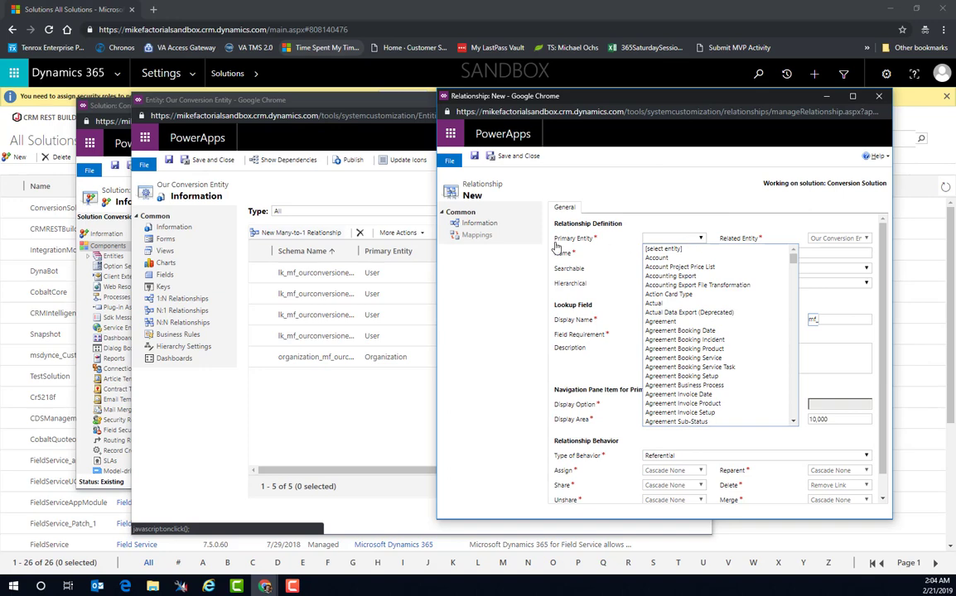
{"action": "type", "text": "cont"}
{"action": "key", "text": "Return"}
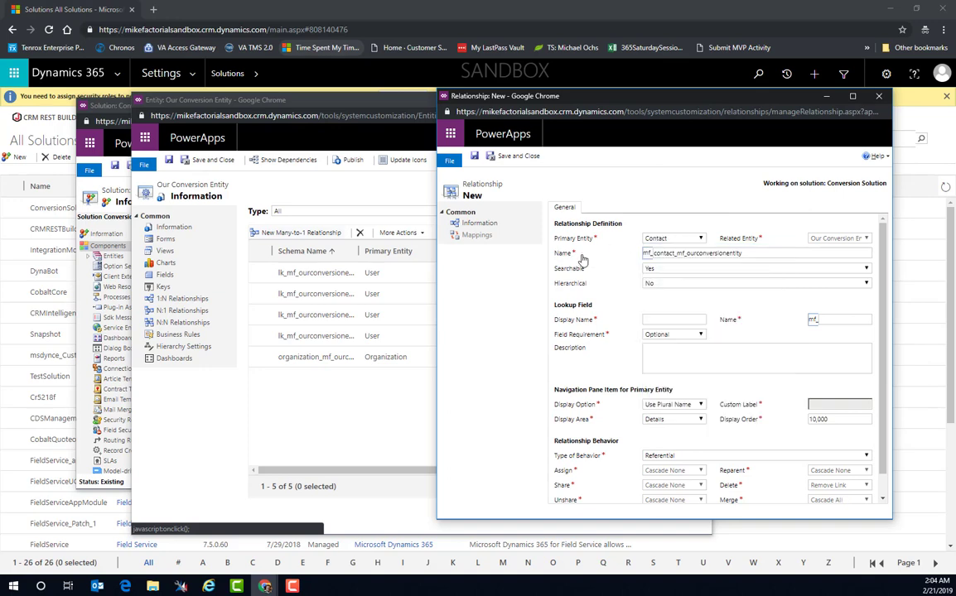
Set the lookup field's display name to "Contact", then save and close the relationship
{"action": "left_click", "coordinate": [666, 319]}
{"action": "type", "text": "Contact"}
{"action": "key", "text": "Tab"}
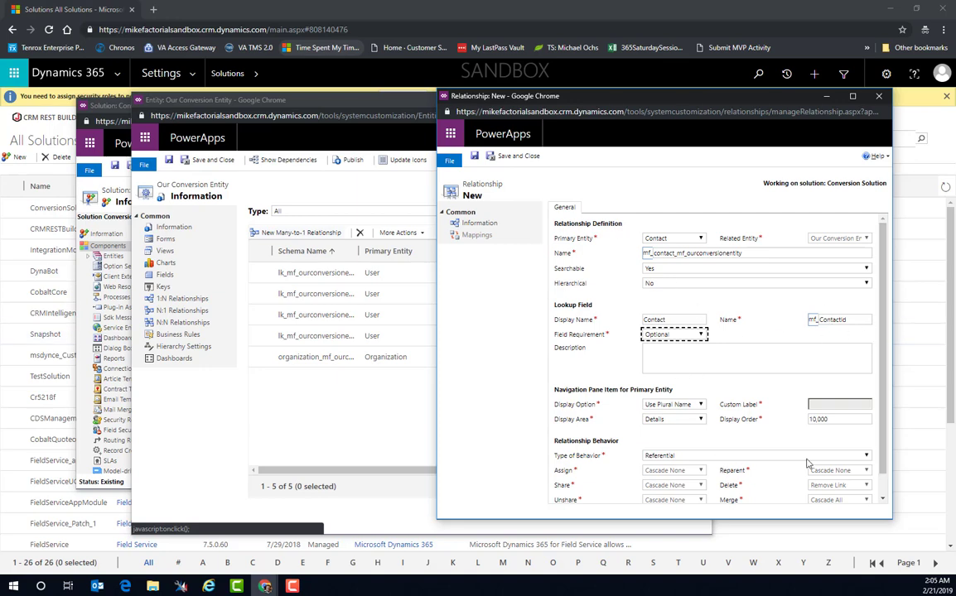
{"action": "left_click", "coordinate": [511, 157]}
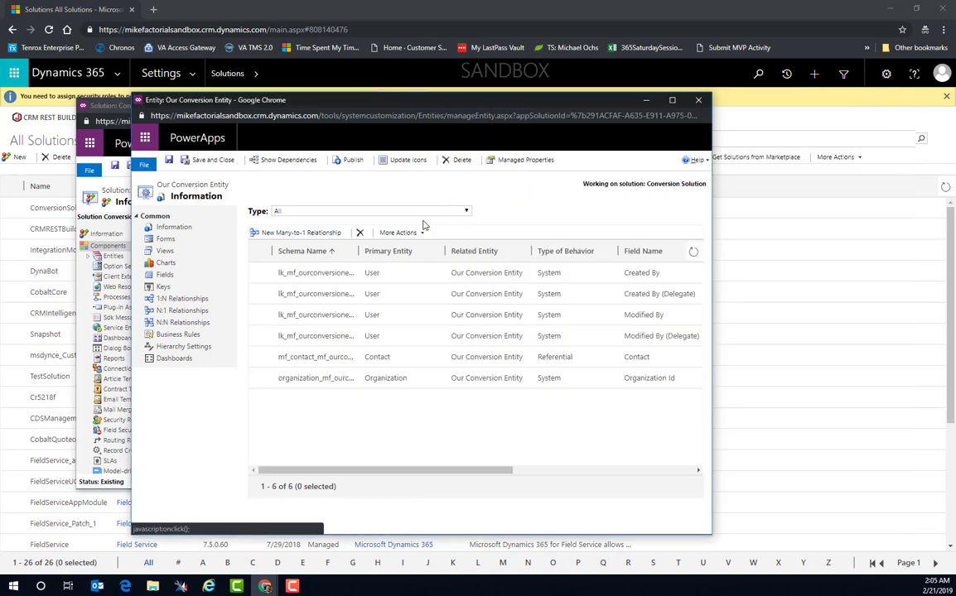
Add the Contact field below Name on the entity's main Information form, then save and close the form
{"action": "left_click", "coordinate": [170, 239]}
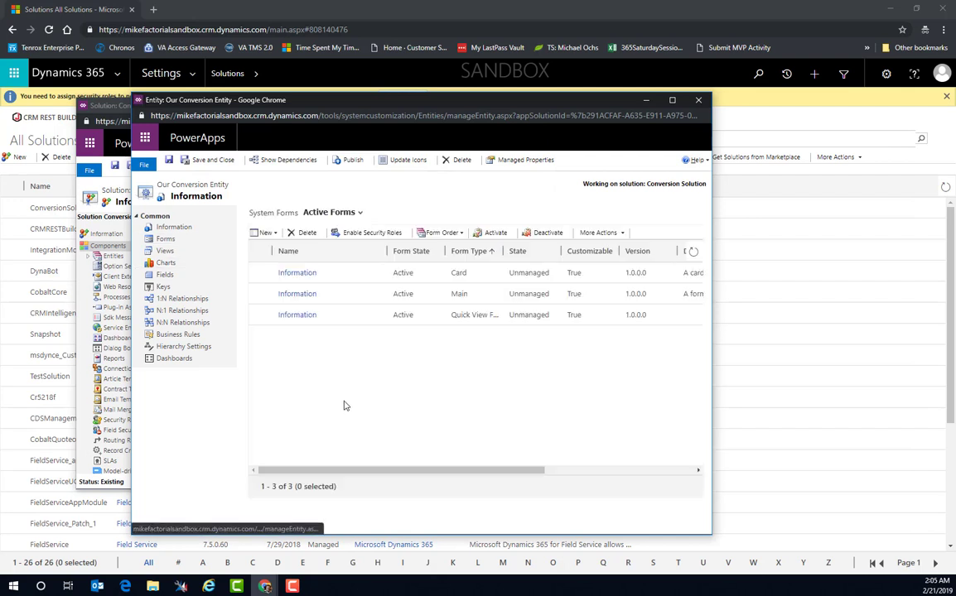
{"action": "double_click", "coordinate": [358, 303]}
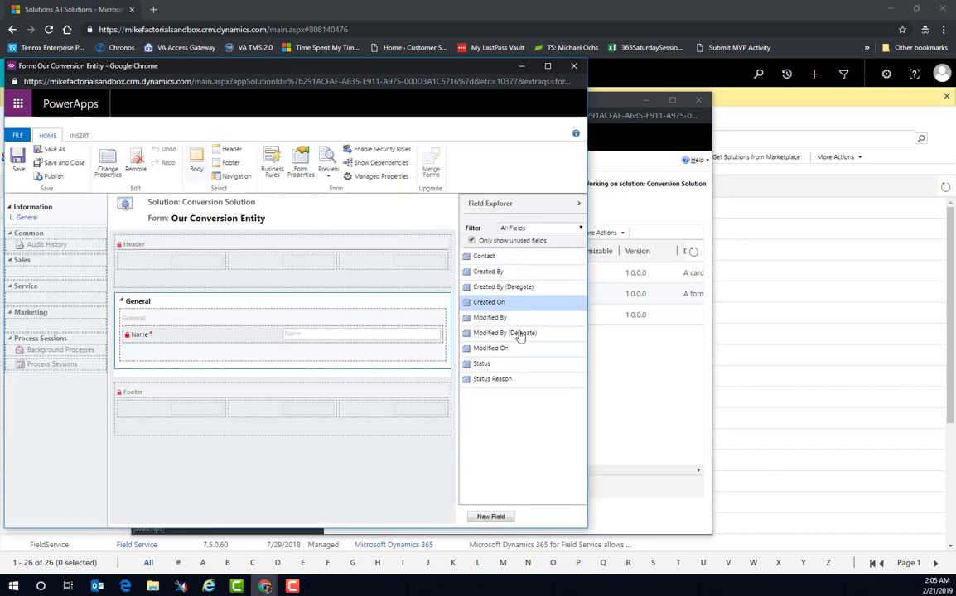
{"action": "left_click_drag", "start_coordinate": [482, 263], "coordinate": [137, 350]}
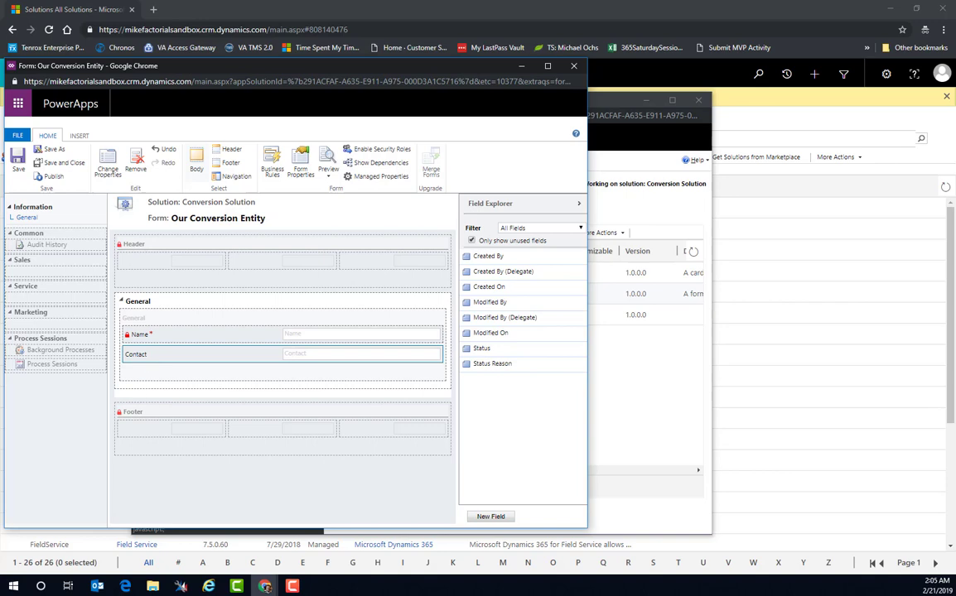
{"action": "left_click", "coordinate": [67, 164]}
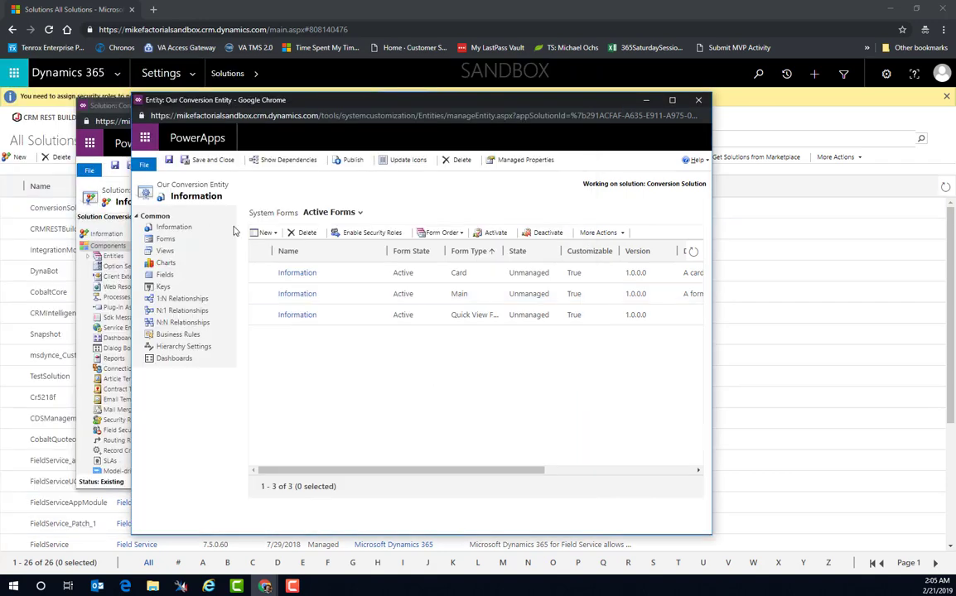
{"action": "left_click", "coordinate": [88, 256]}
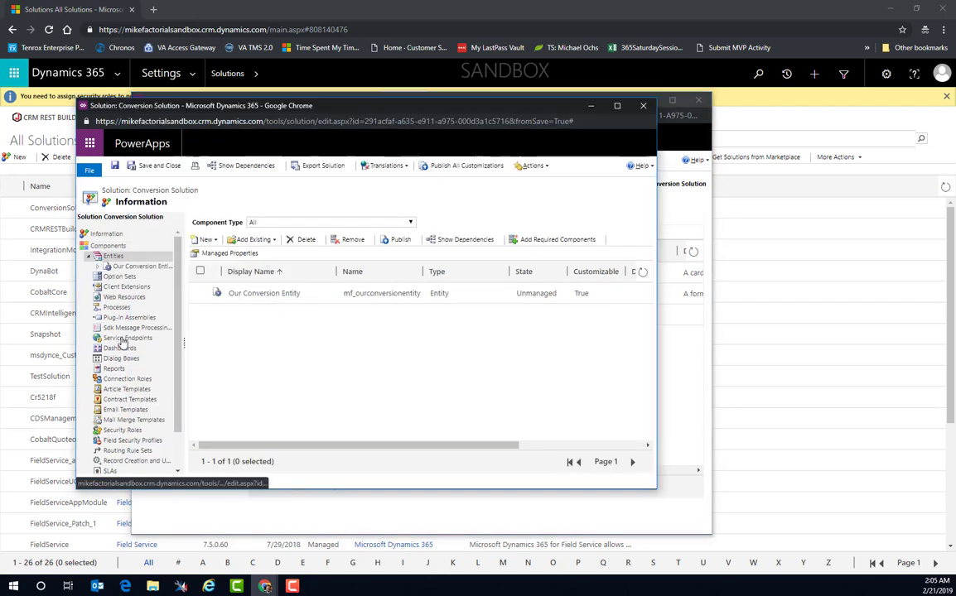
{"action": "left_click", "coordinate": [255, 239]}
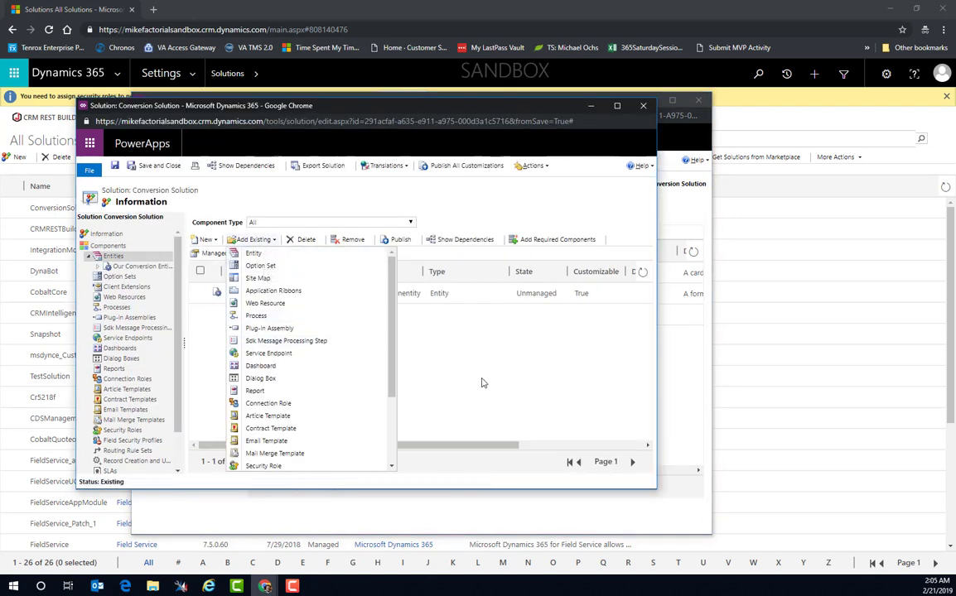
{"action": "left_click", "coordinate": [694, 385]}
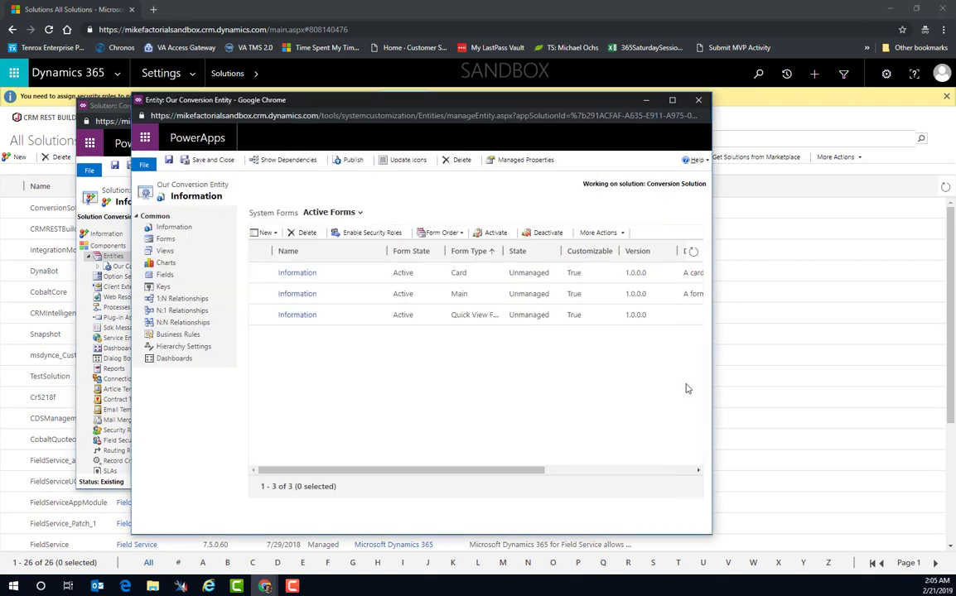
Start a new one-to-many relationship on Our Conversion Entity with Account as the related entity
{"action": "left_click", "coordinate": [183, 298]}
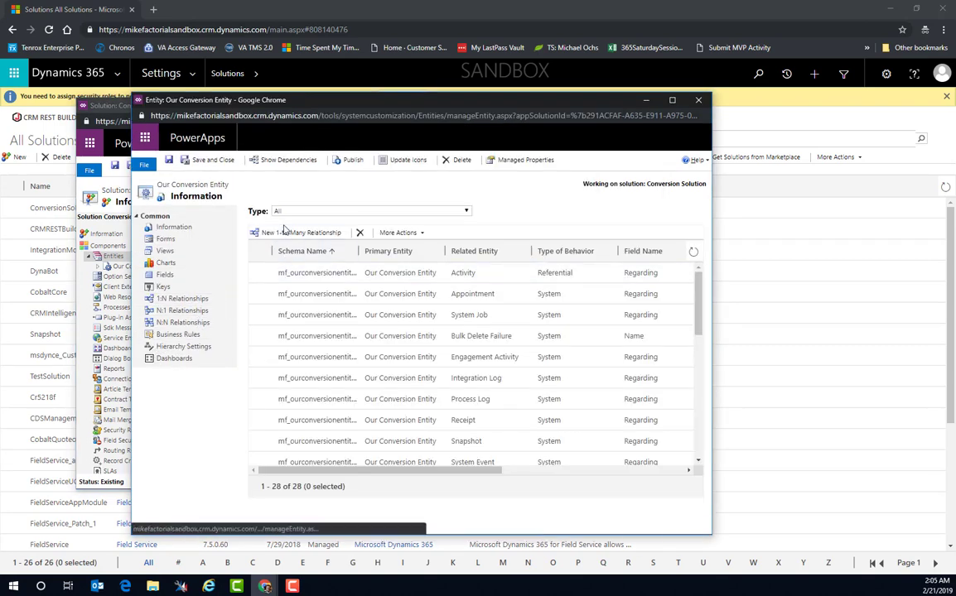
{"action": "left_click", "coordinate": [252, 235]}
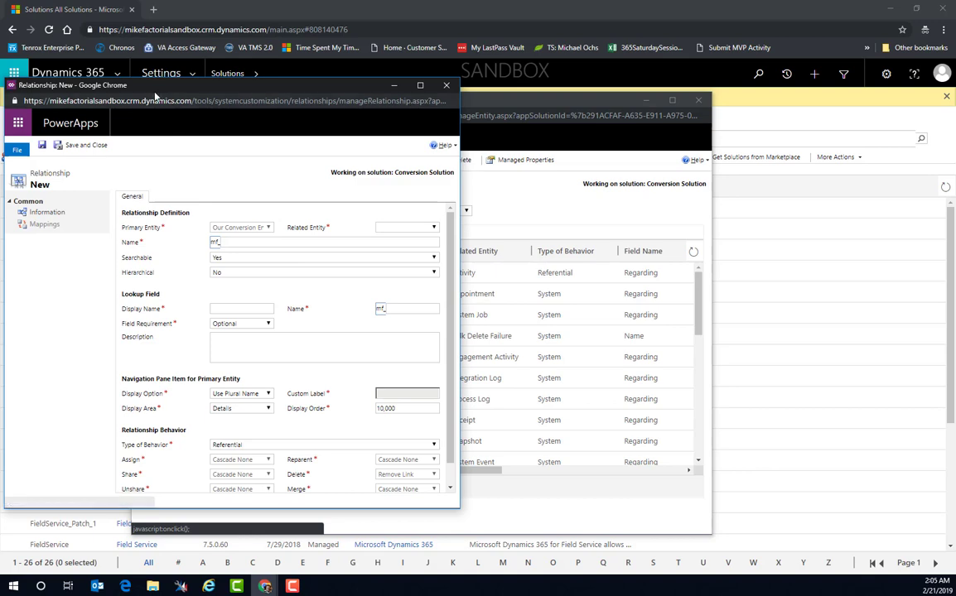
{"action": "left_click_drag", "start_coordinate": [139, 83], "coordinate": [359, 100]}
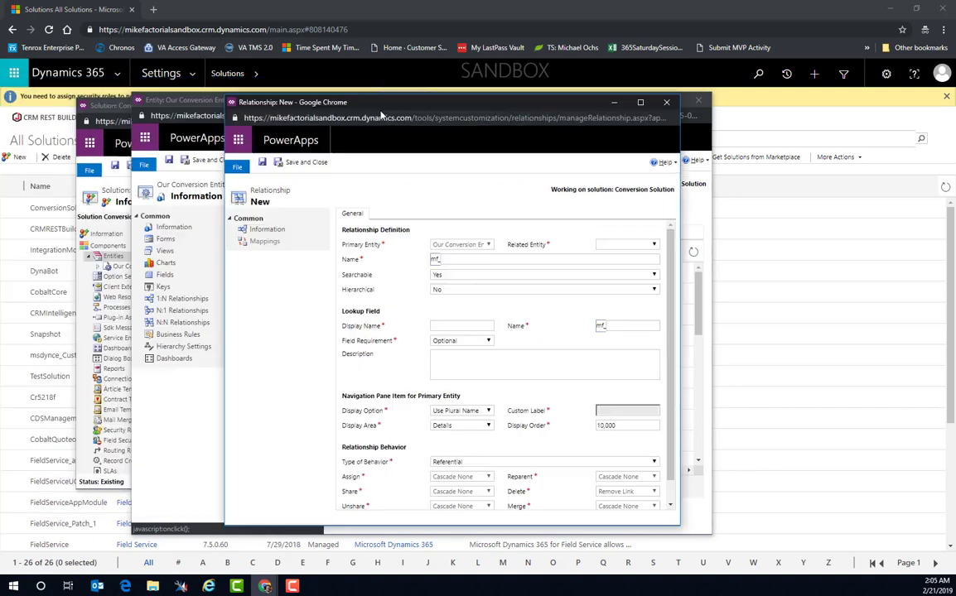
{"action": "left_click", "coordinate": [612, 246]}
{"action": "left_click", "coordinate": [594, 248]}
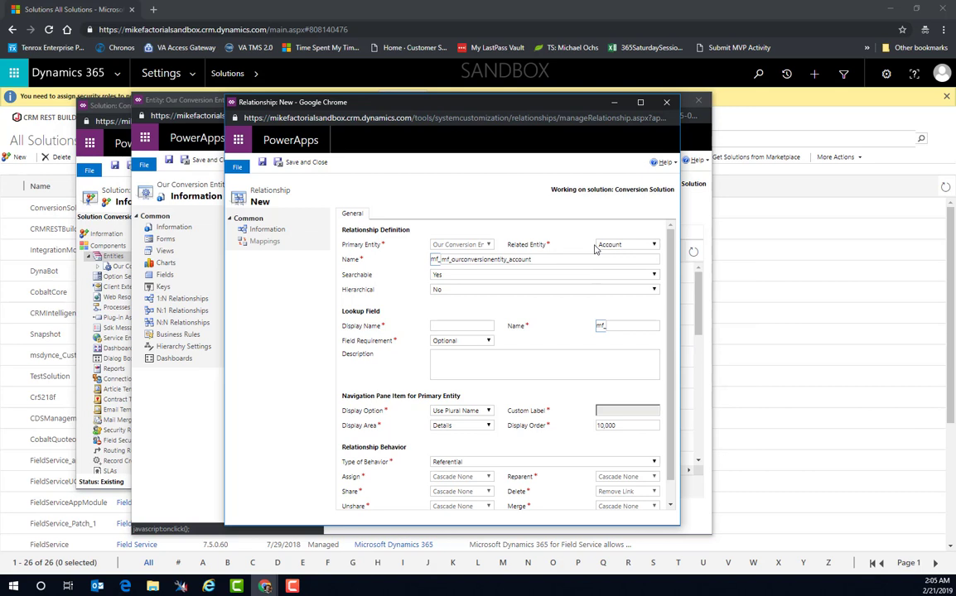
Set the lookup field's display name to "Our Conversion Entity"
{"action": "left_click", "coordinate": [456, 328]}
{"action": "type", "text": "Pu"}
{"action": "type", "text": "Ou"}
{"action": "type", "text": "r Con"}
{"action": "type", "text": "version E"}
{"action": "type", "text": "ntity"}
{"action": "key", "text": "Tab"}
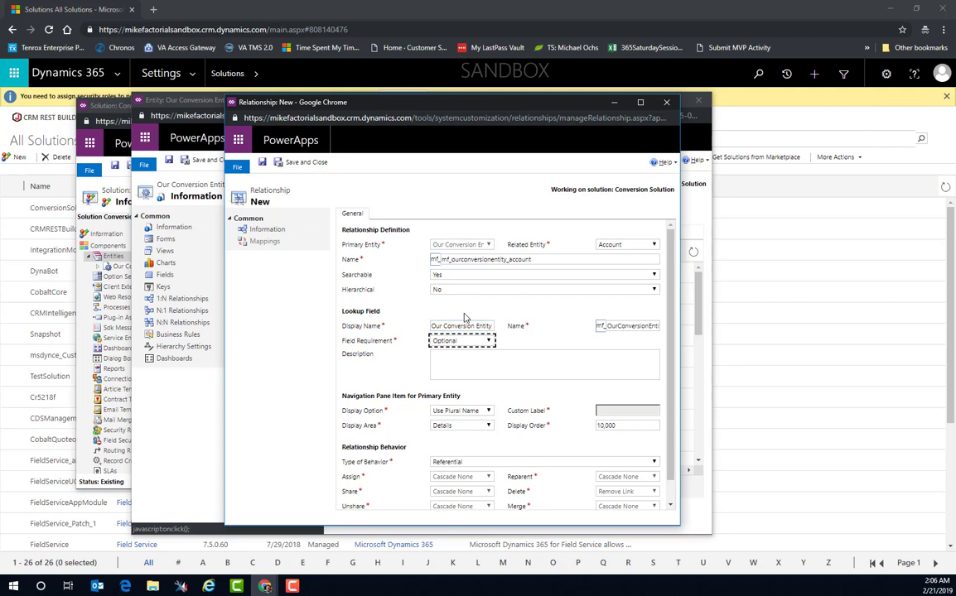
Copy the lookup field's name without its prefix, OurConversionEntityId, into a new Notepad document
{"action": "key", "text": "shift+Tab"}
{"action": "key", "text": "Delete"}
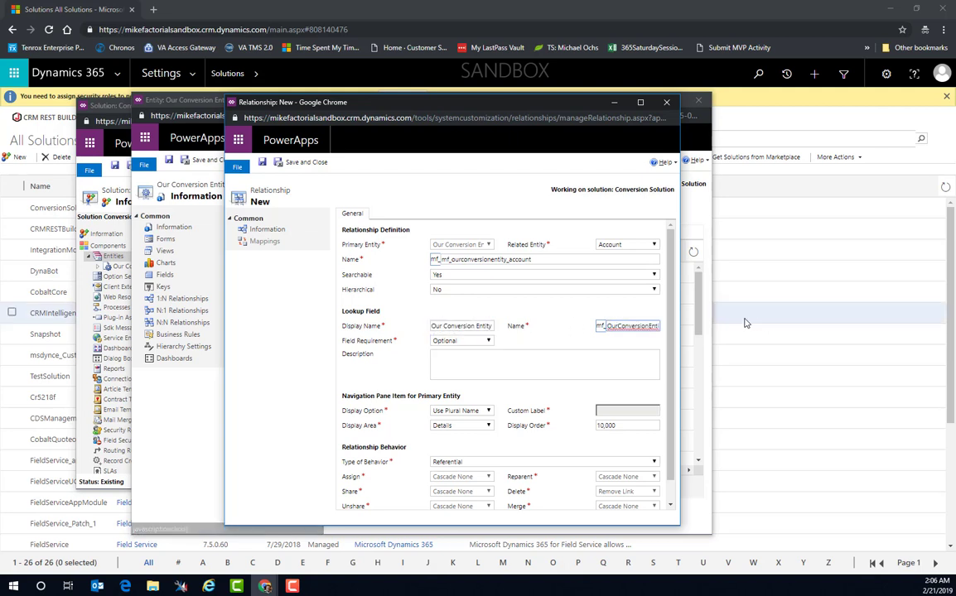
{"action": "key", "text": "shift+End"}
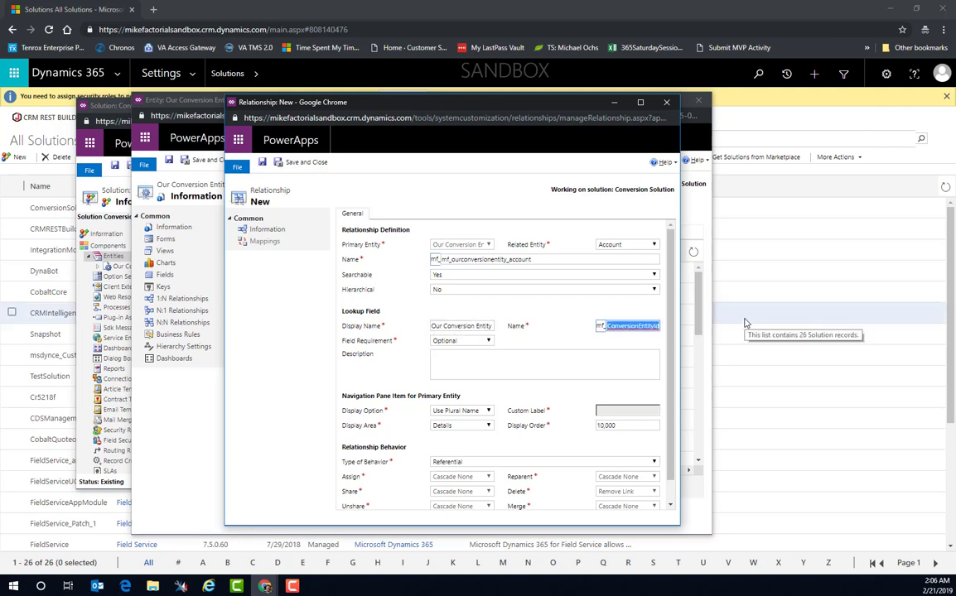
{"action": "key", "text": "super+r"}
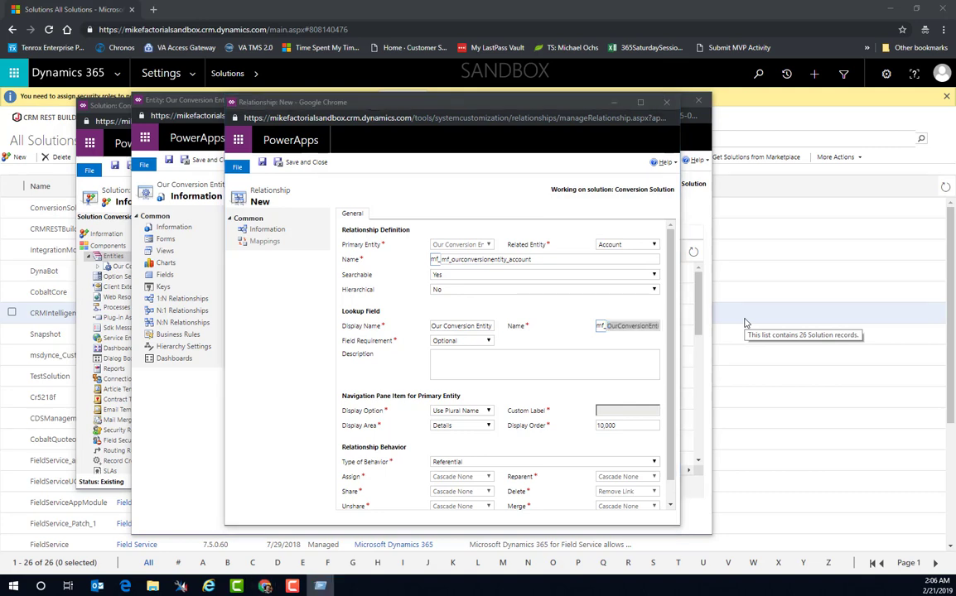
{"action": "type", "text": "OurConversionEntityId"}
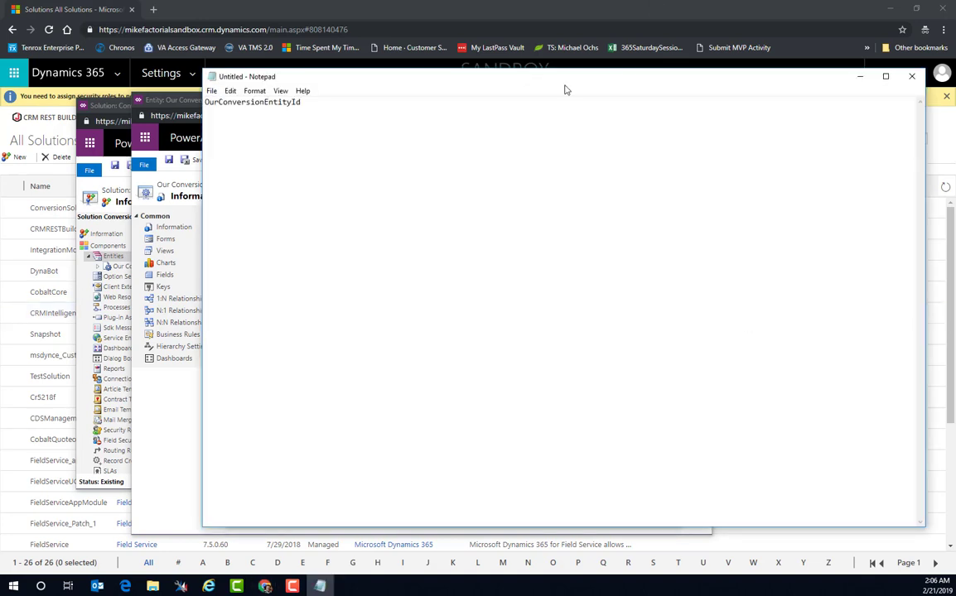
Switch back to the new relationship in the browser, save and close it, then save and close Our Conversion Entity
{"action": "key", "text": "alt+Tab"}
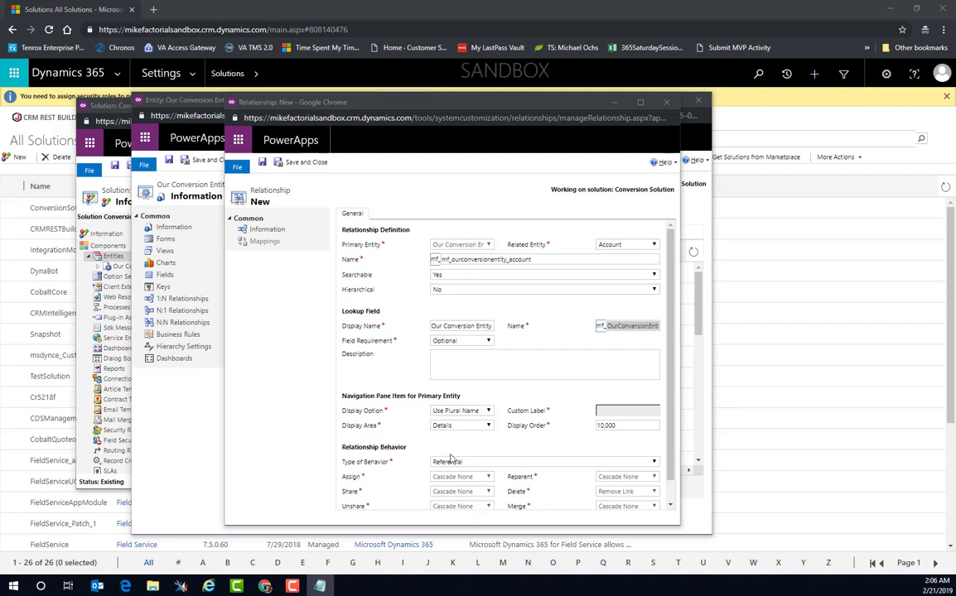
{"action": "left_click", "coordinate": [306, 163]}
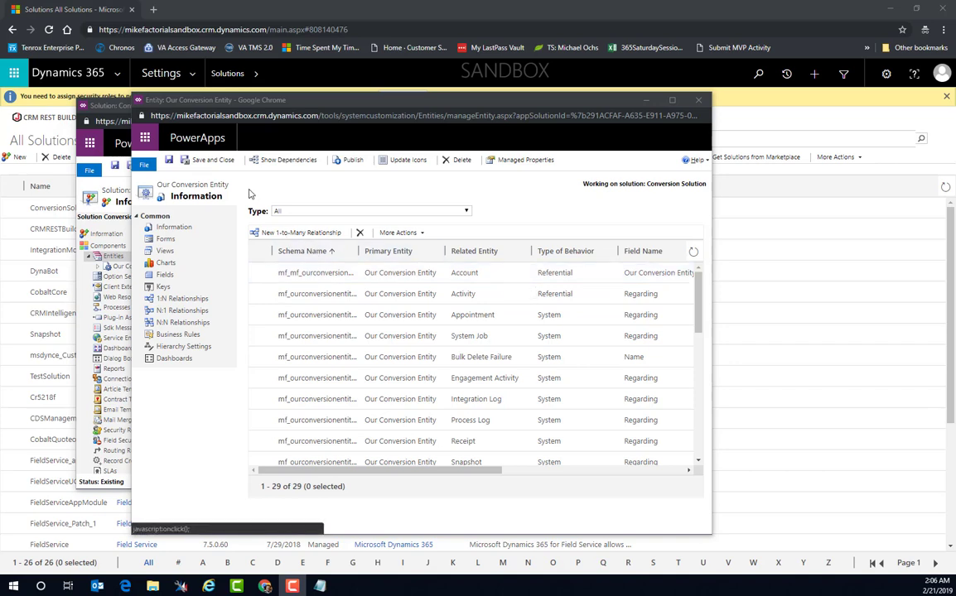
{"action": "left_click", "coordinate": [213, 161]}
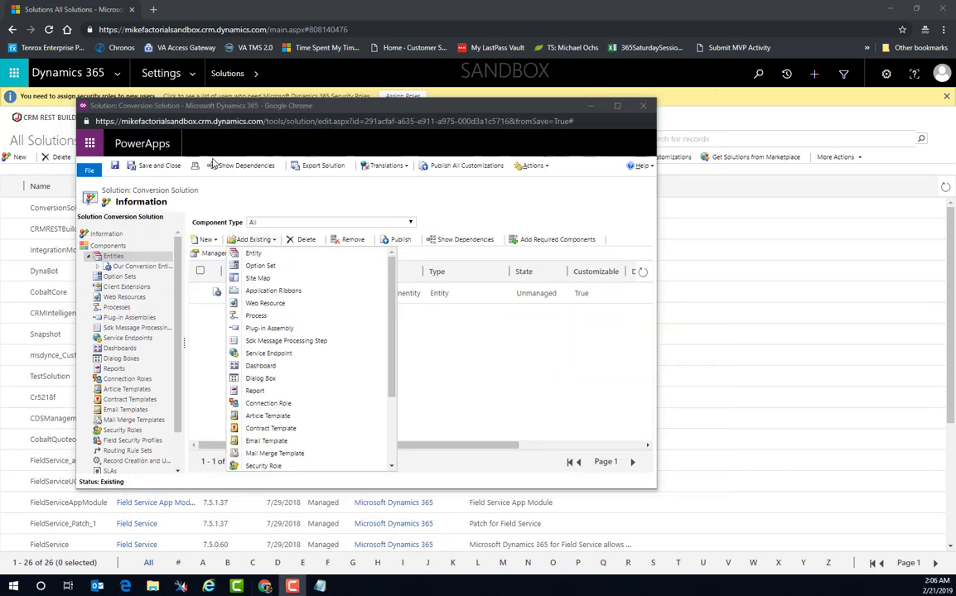
Close the Conversion Solution window and run an Advanced Find for Our Conversion Entities
{"action": "left_click", "coordinate": [643, 107]}
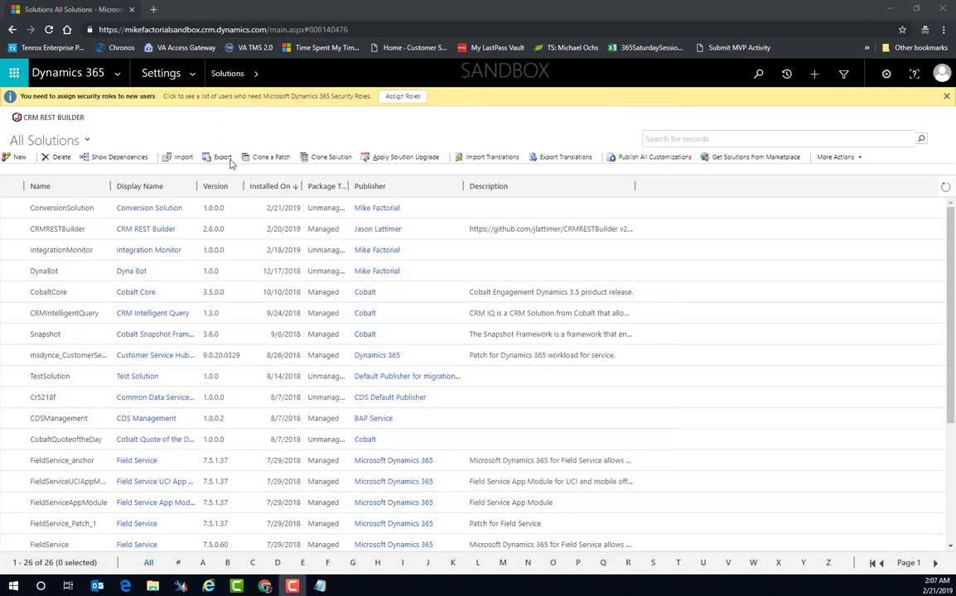
{"action": "left_click", "coordinate": [842, 77]}
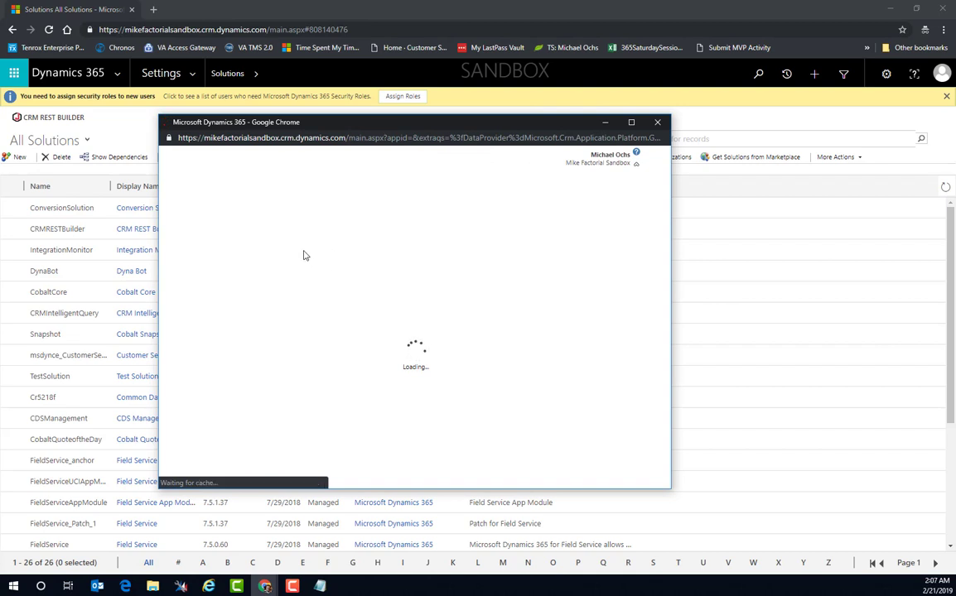
{"action": "left_click", "coordinate": [309, 234]}
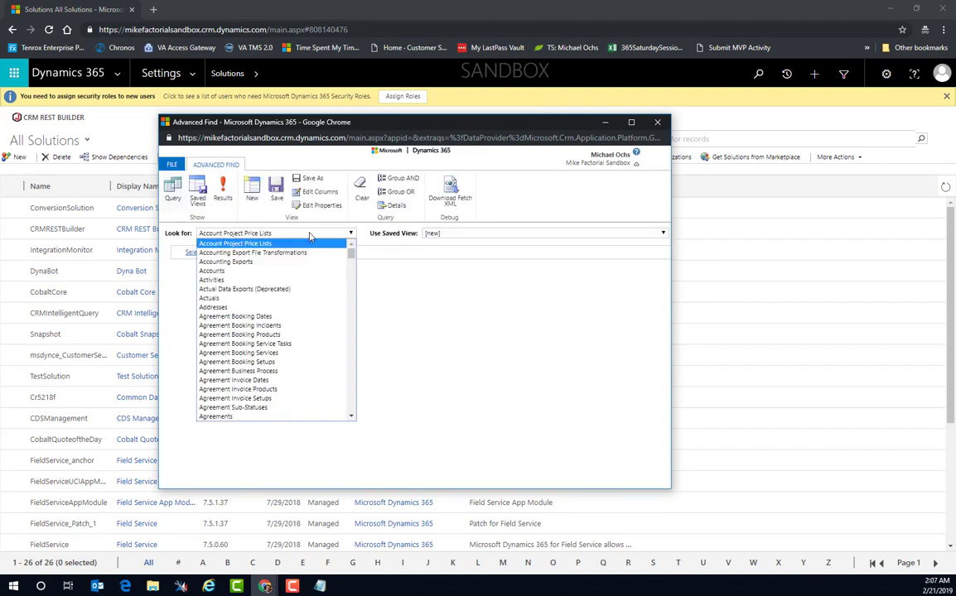
{"action": "type", "text": "our"}
{"action": "key", "text": "Return"}
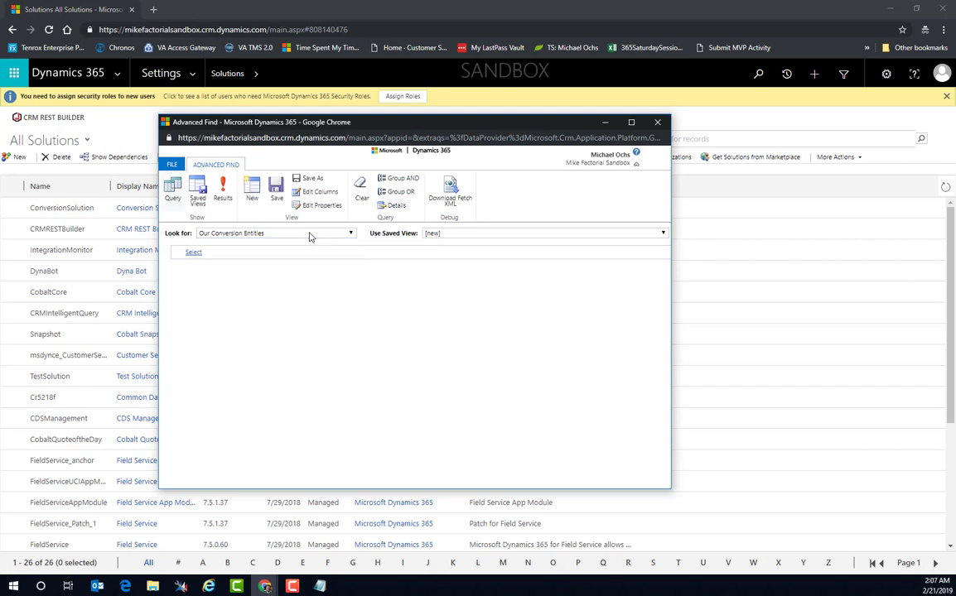
{"action": "left_click", "coordinate": [223, 192]}
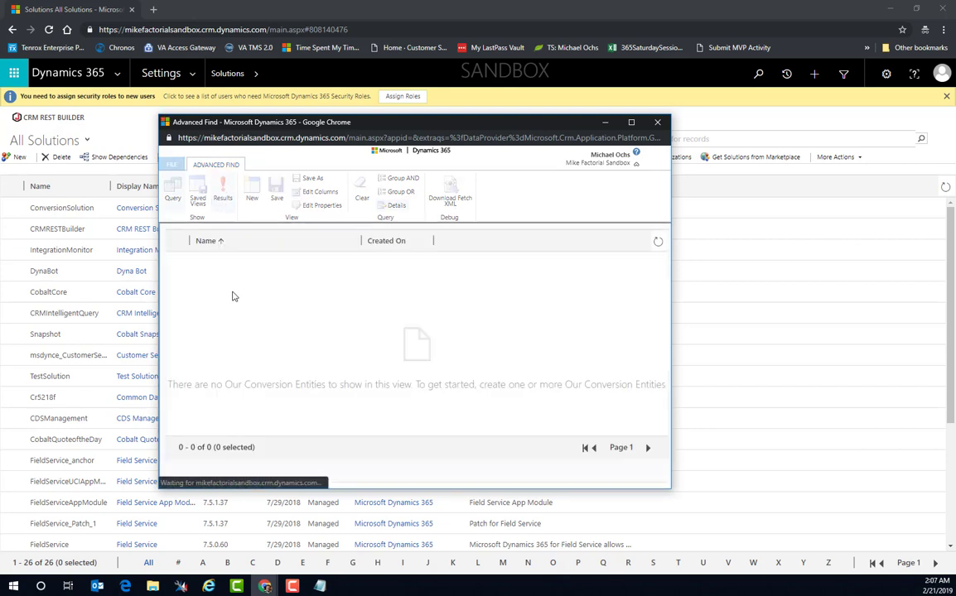
Create and save a new Our Conversion Entity record named "Test 1"
{"action": "left_click", "coordinate": [190, 192]}
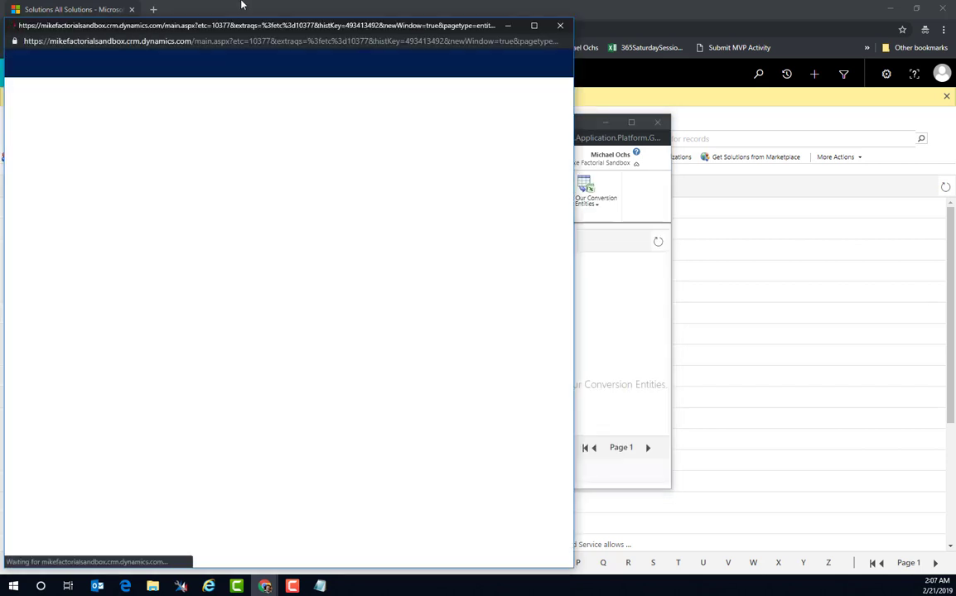
{"action": "left_click_drag", "start_coordinate": [241, 31], "coordinate": [364, 50]}
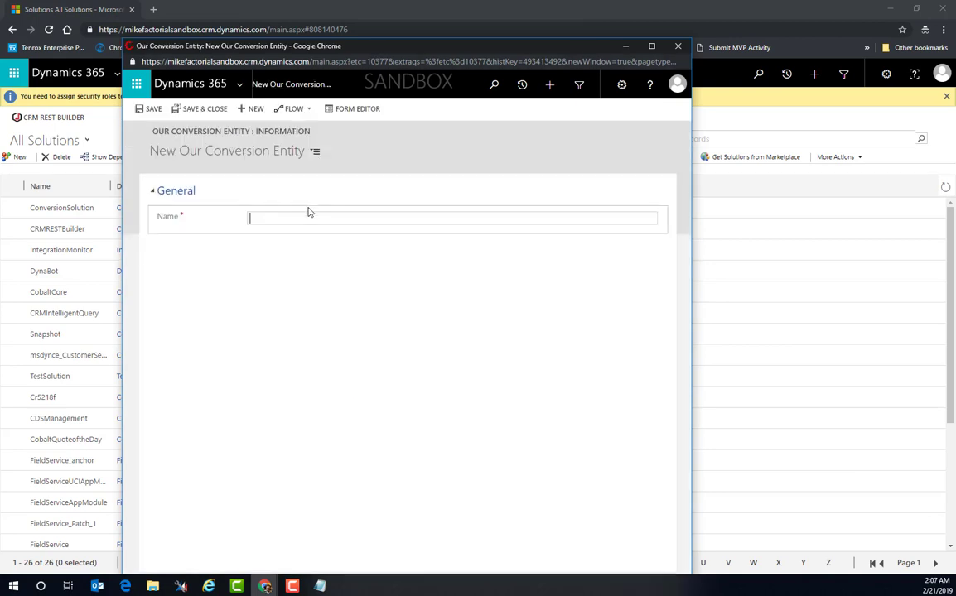
{"action": "type", "text": "Test 1"}
{"action": "key", "text": "ctrl+s"}
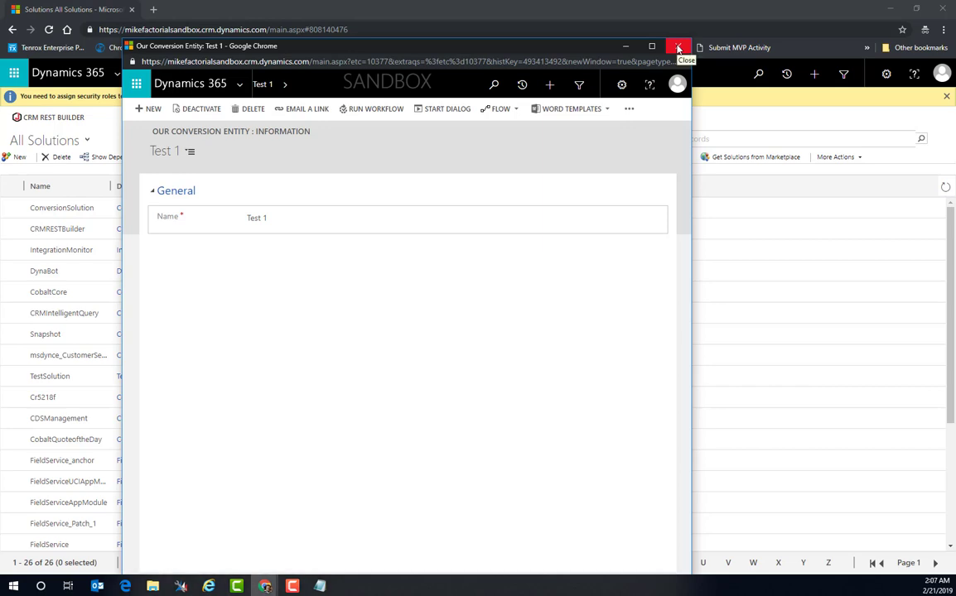
Open the Our Conversion Entity form for editing from the Test 1 record, publish the form, and close the editor
{"action": "left_click", "coordinate": [629, 108]}
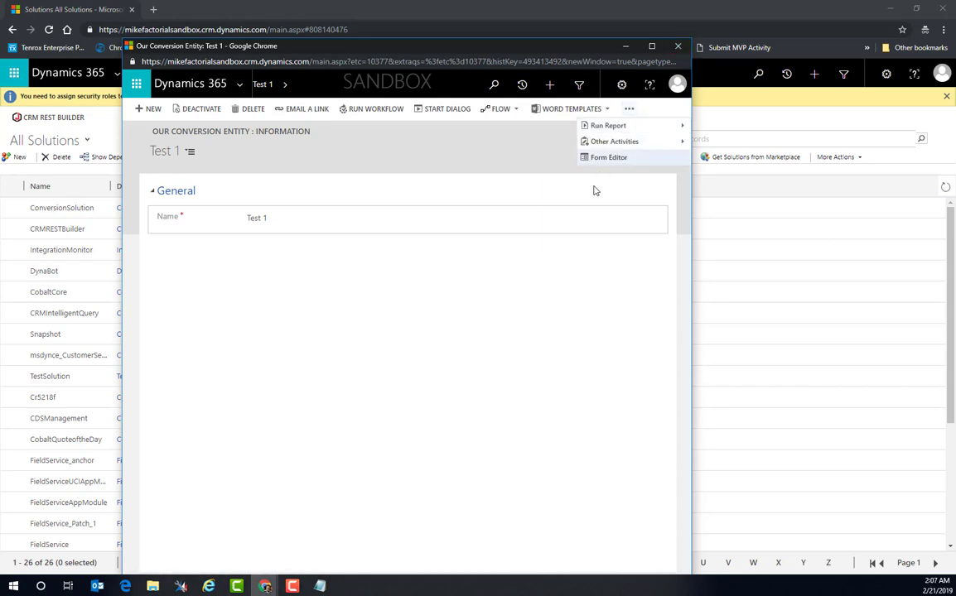
{"action": "left_click", "coordinate": [604, 158]}
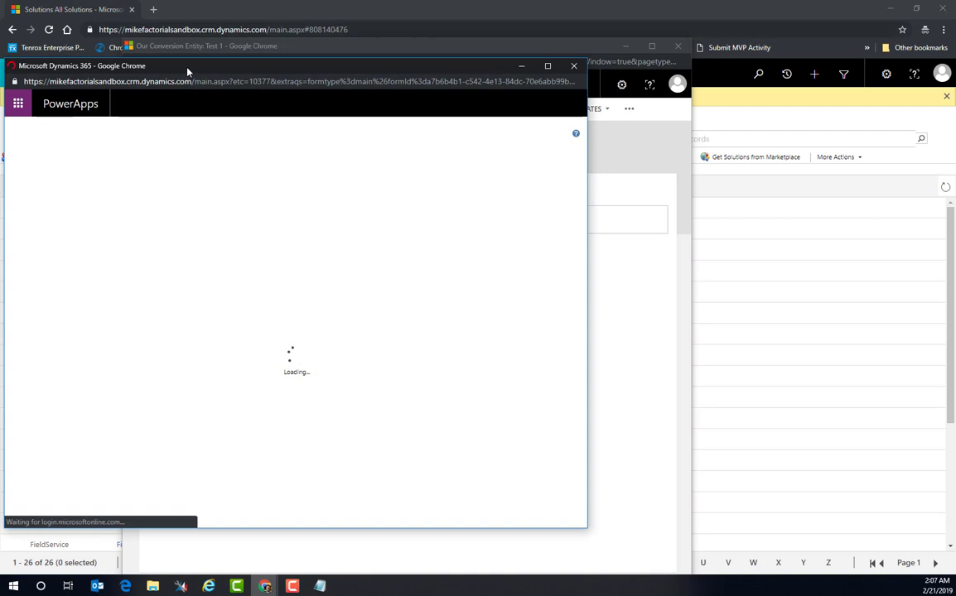
{"action": "left_click_drag", "start_coordinate": [188, 70], "coordinate": [360, 77]}
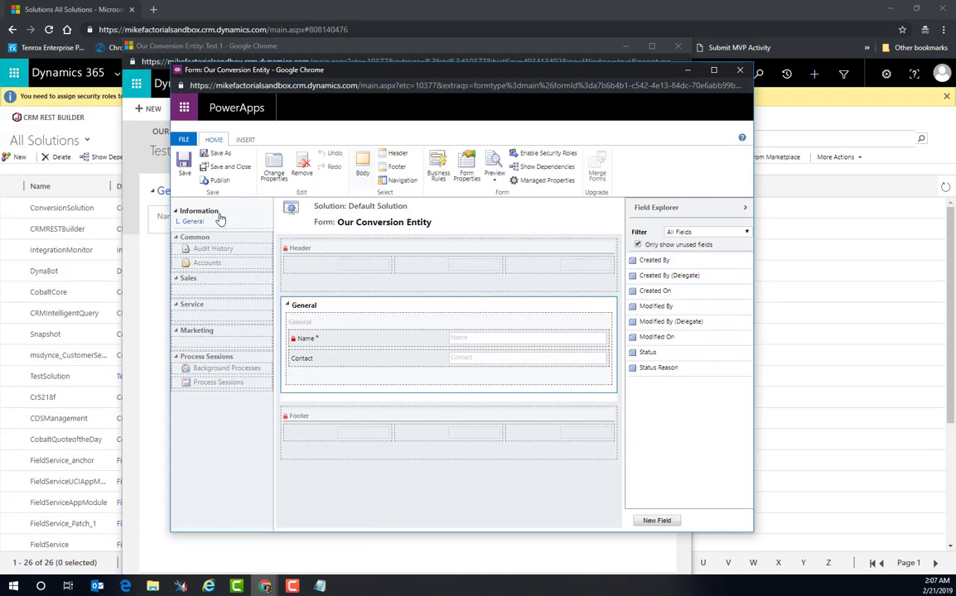
{"action": "left_click", "coordinate": [219, 180]}
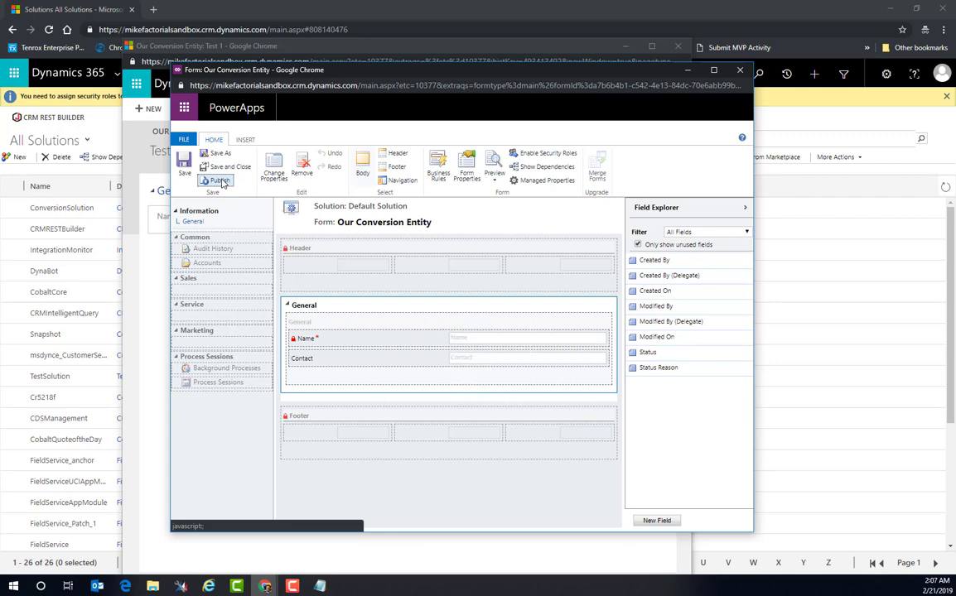
{"action": "left_click", "coordinate": [739, 70]}
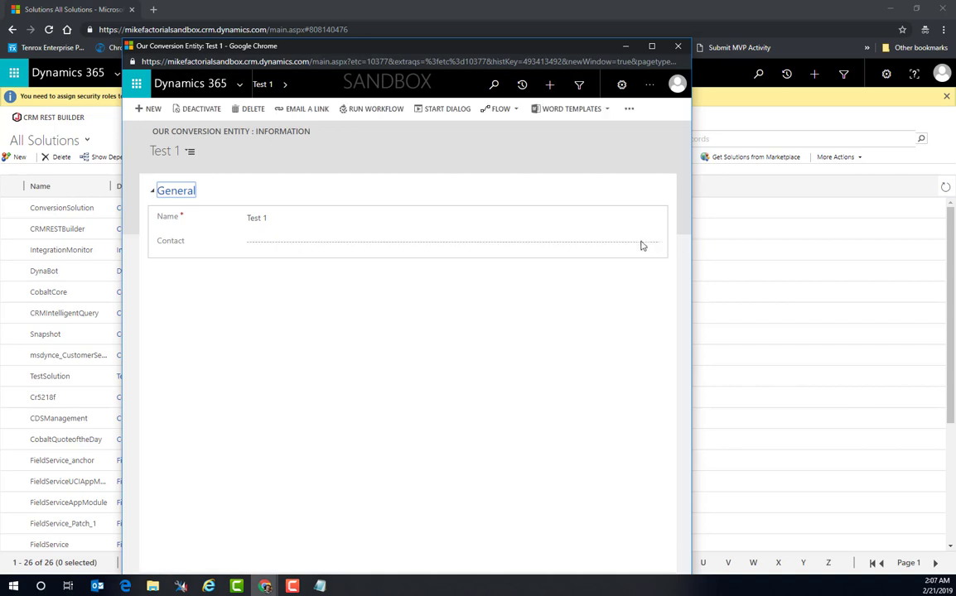
Set the Test 1 record's Contact to the third contact in the lookup list and close the record
{"action": "left_click", "coordinate": [651, 244]}
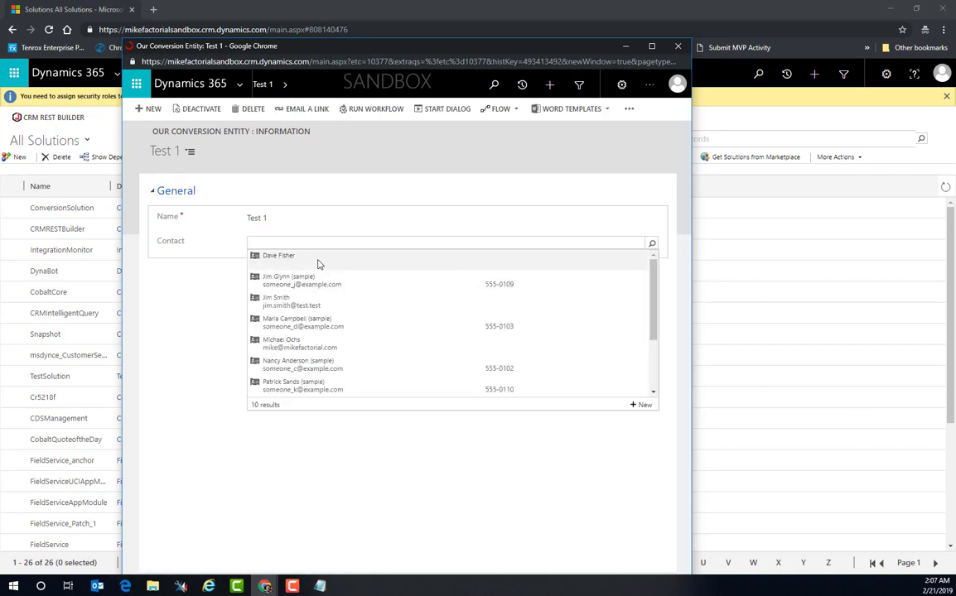
{"action": "left_click", "coordinate": [336, 304]}
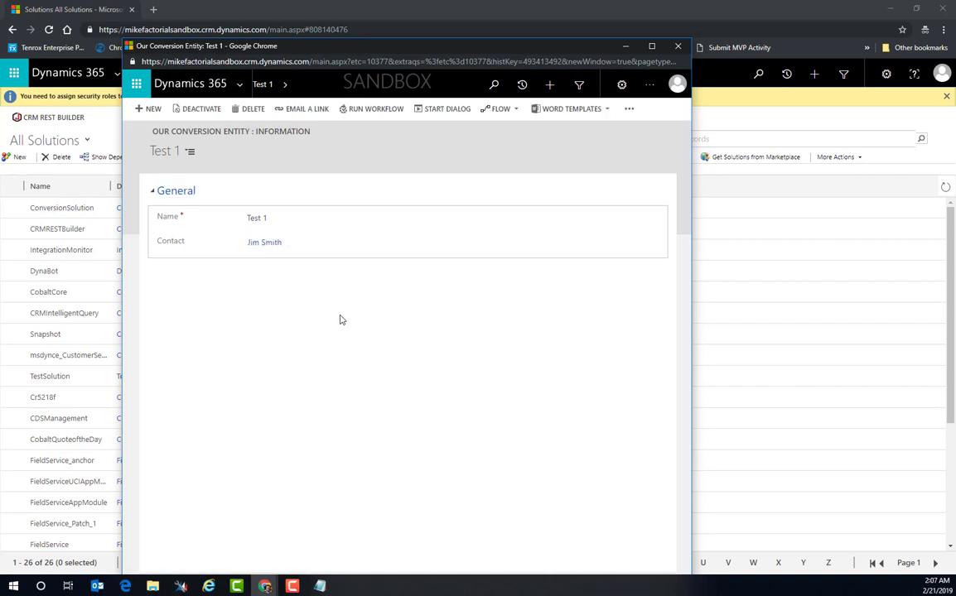
{"action": "left_click", "coordinate": [680, 48]}
Create an Our Conversion Entity record named "Test 2" with the sixth listed contact as its Contact, then save and close it
{"action": "left_click", "coordinate": [170, 175]}
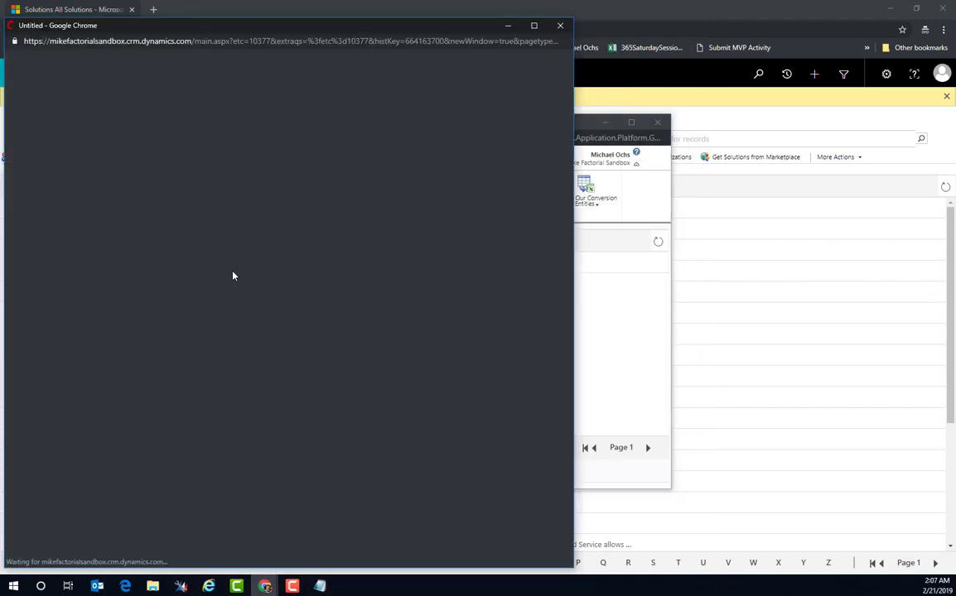
{"action": "left_click_drag", "start_coordinate": [221, 24], "coordinate": [500, 65]}
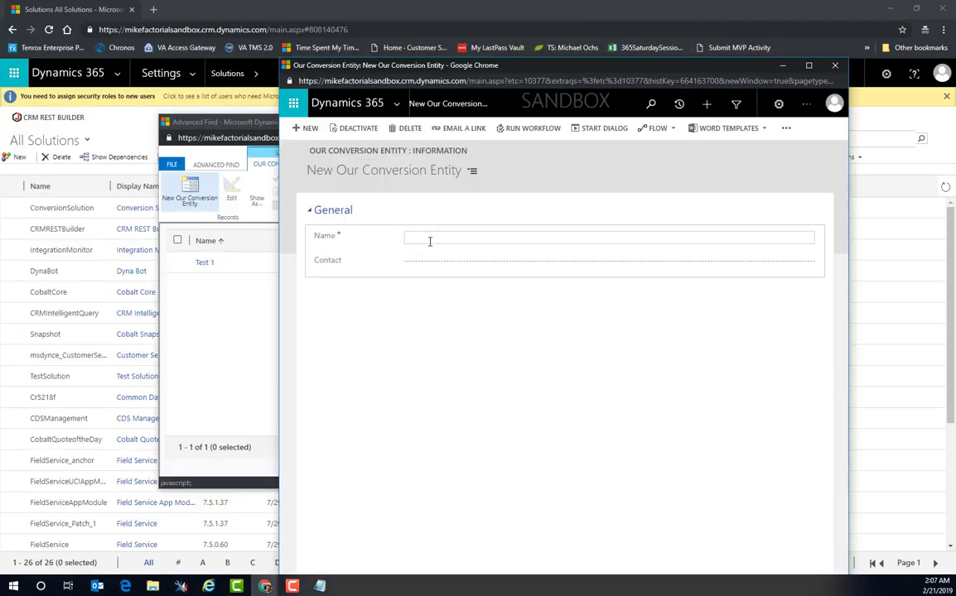
{"action": "left_click", "coordinate": [404, 238]}
{"action": "type", "text": "Test 2"}
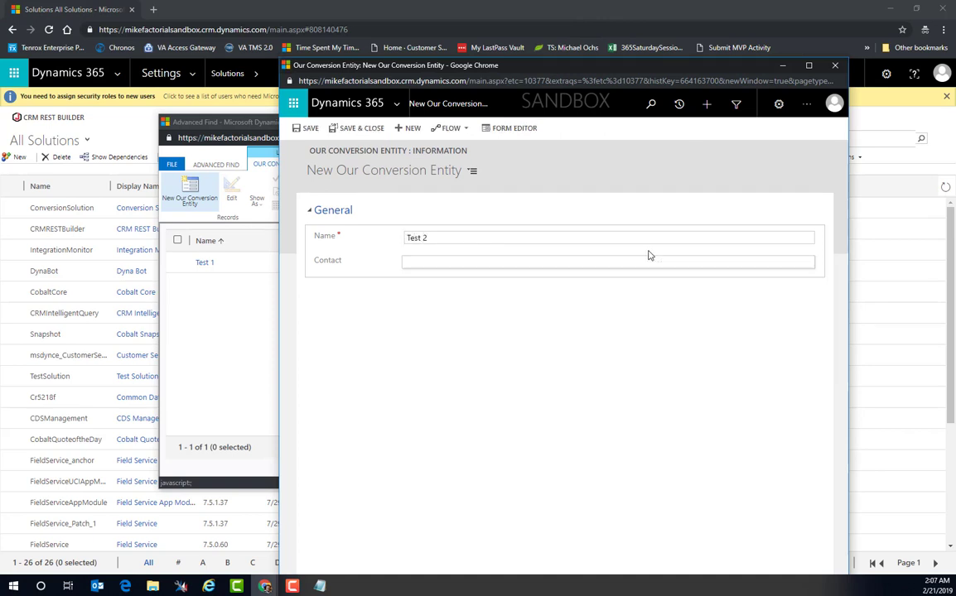
{"action": "left_click", "coordinate": [807, 265]}
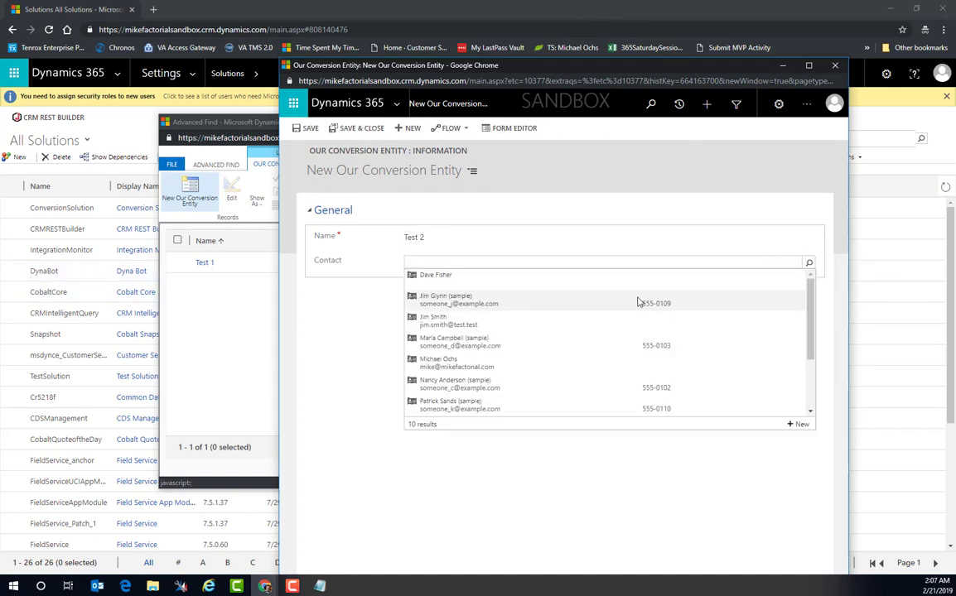
{"action": "left_click", "coordinate": [699, 401]}
{"action": "key", "text": "ctrl+s"}
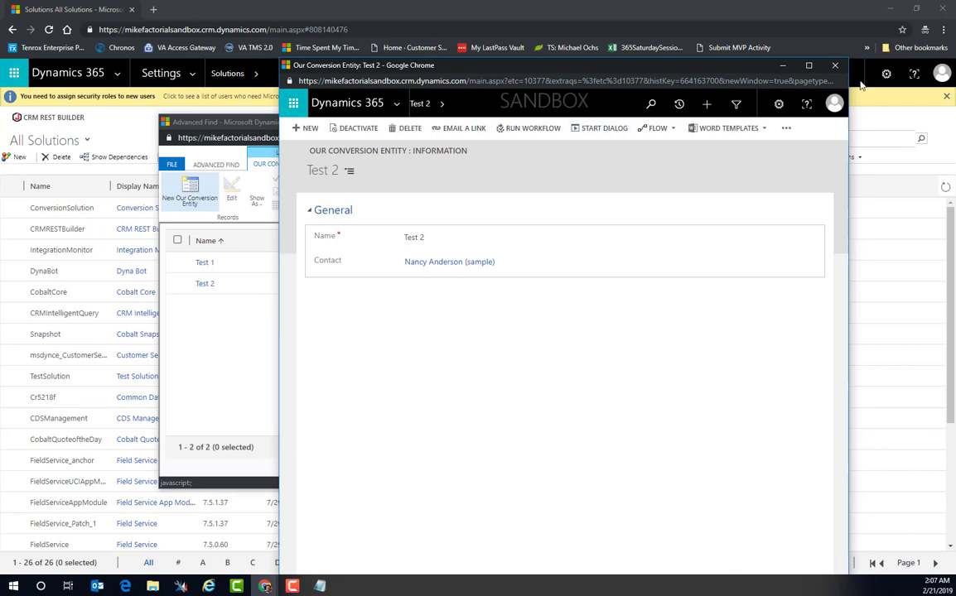
{"action": "left_click", "coordinate": [841, 72]}
Create and save an Our Conversion Entity record named "Tes 3" with the seventh listed contact as its Contact
{"action": "left_click", "coordinate": [190, 192]}
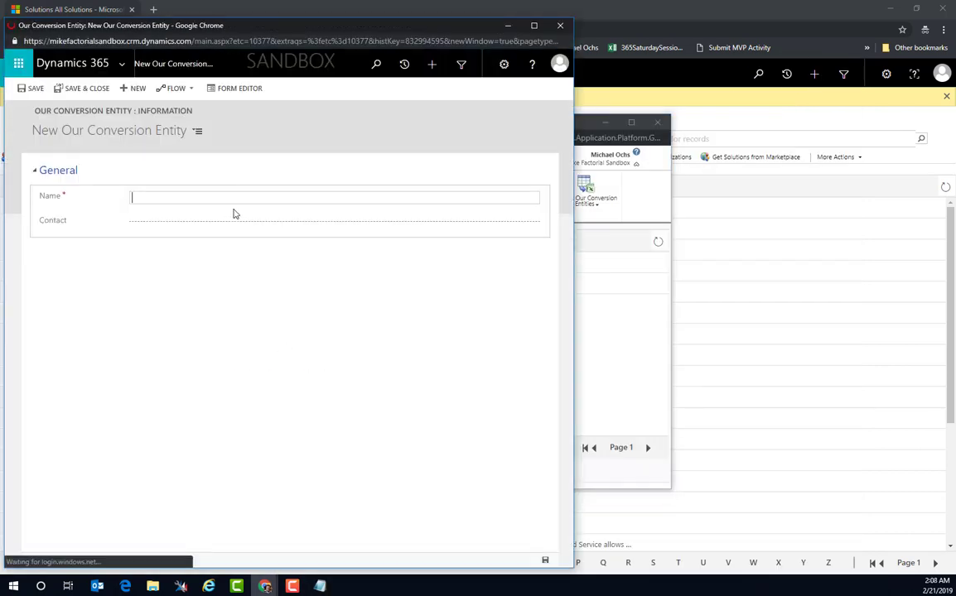
{"action": "type", "text": "Tes 3"}
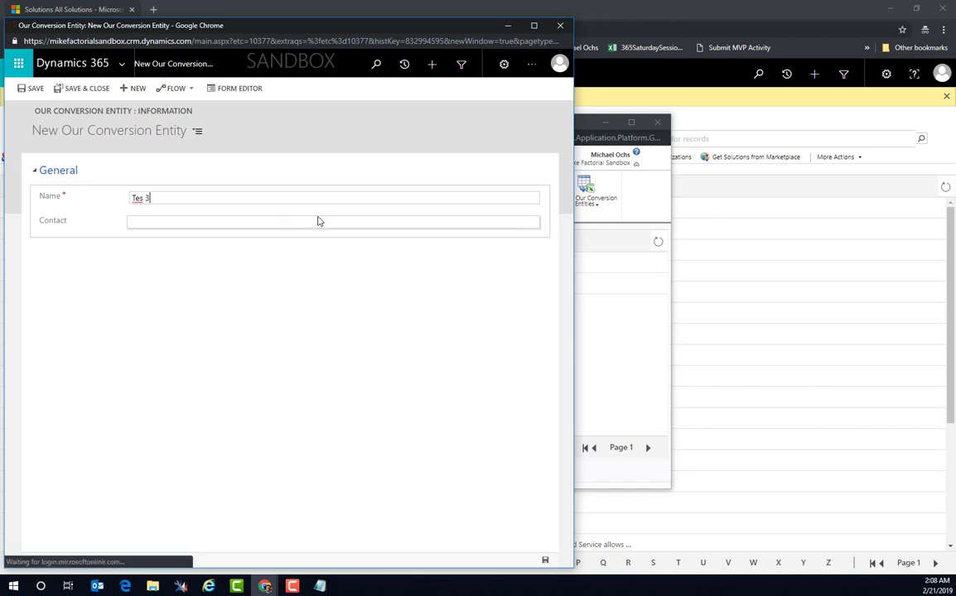
{"action": "left_click", "coordinate": [533, 223]}
{"action": "left_click", "coordinate": [533, 224]}
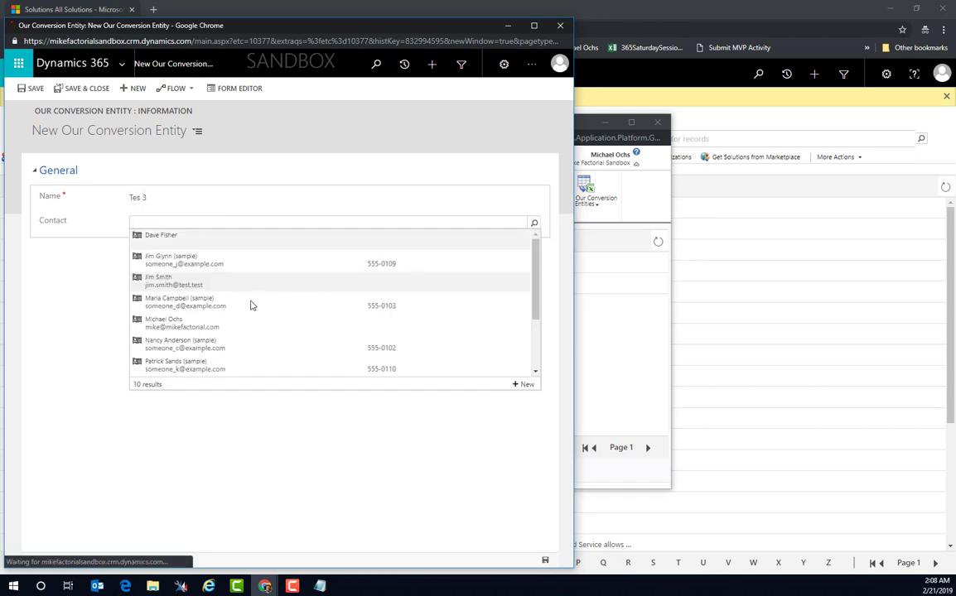
{"action": "left_click", "coordinate": [230, 343]}
{"action": "left_click", "coordinate": [533, 222]}
{"action": "left_click", "coordinate": [534, 223]}
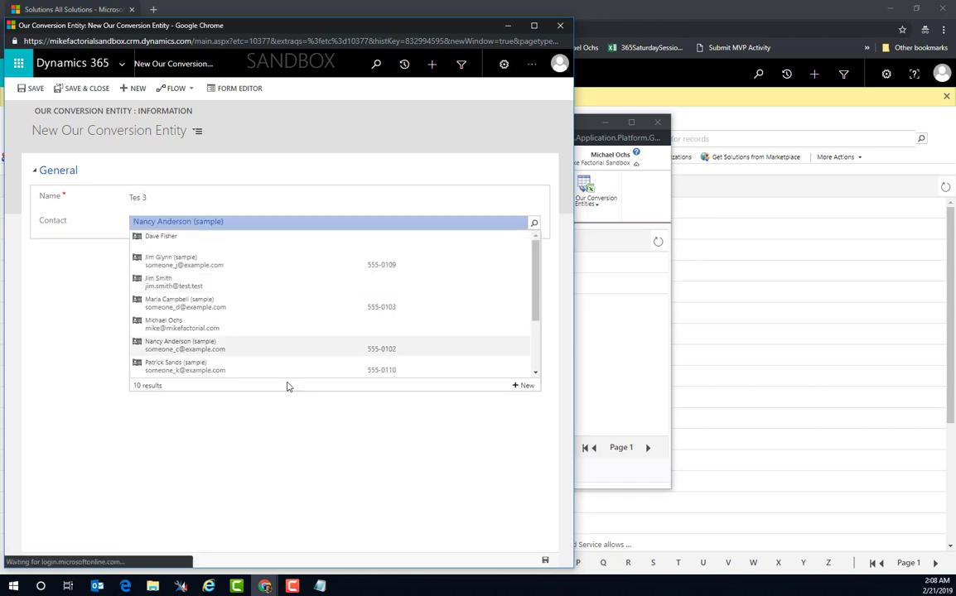
{"action": "left_click", "coordinate": [257, 366]}
{"action": "key", "text": "ctrl+s"}
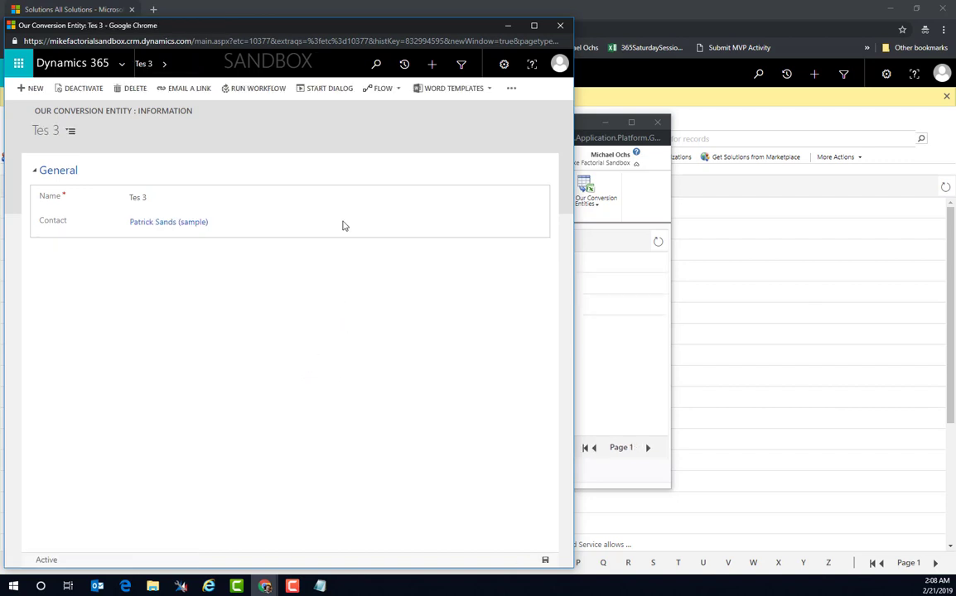
Add the existing account Adventure Works (sample) to the Tes 3 record's related accounts and close the record
{"action": "left_click", "coordinate": [162, 64]}
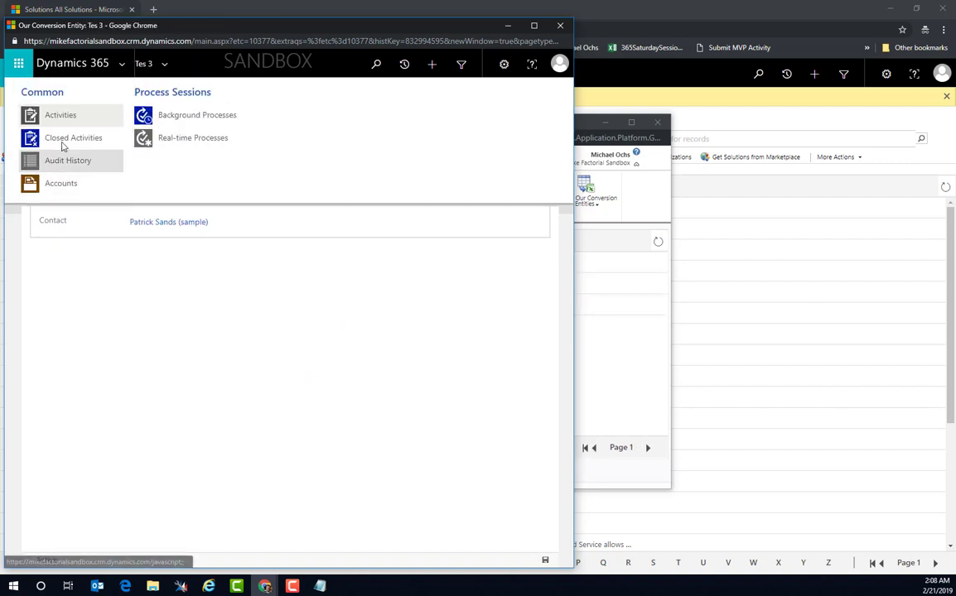
{"action": "left_click", "coordinate": [62, 183]}
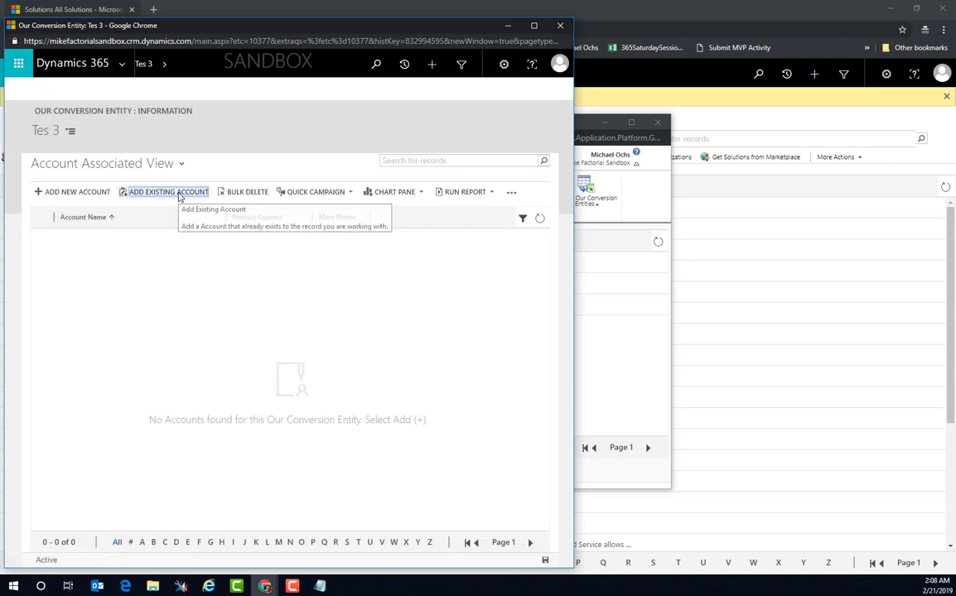
{"action": "left_click", "coordinate": [177, 192]}
{"action": "left_click", "coordinate": [537, 236]}
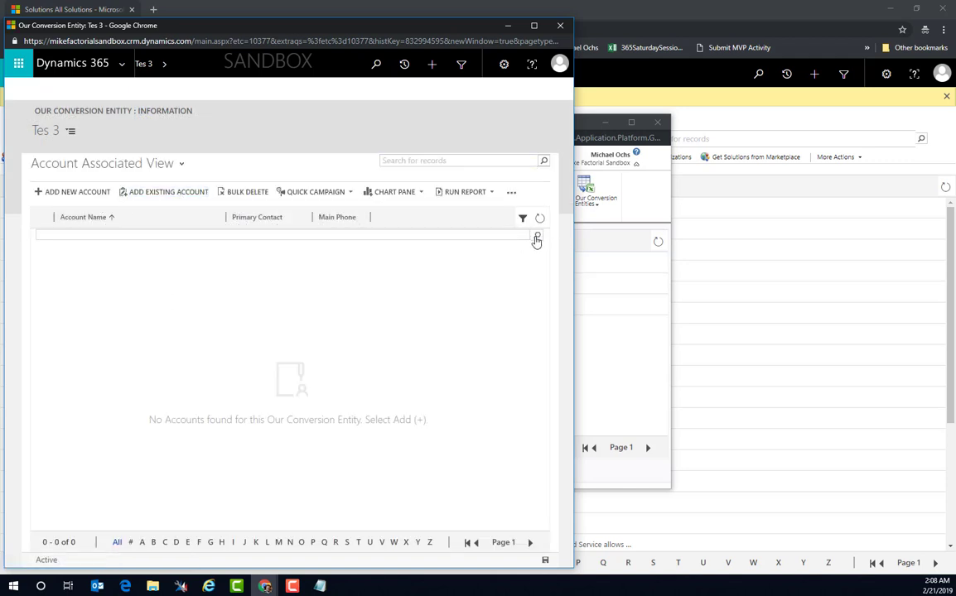
{"action": "left_click", "coordinate": [130, 273]}
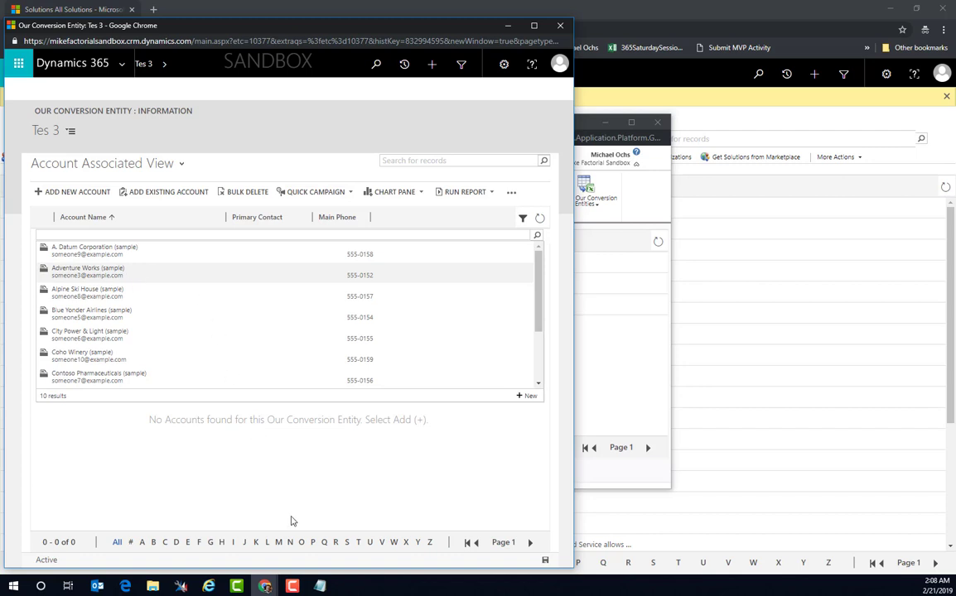
{"action": "left_click", "coordinate": [560, 25]}
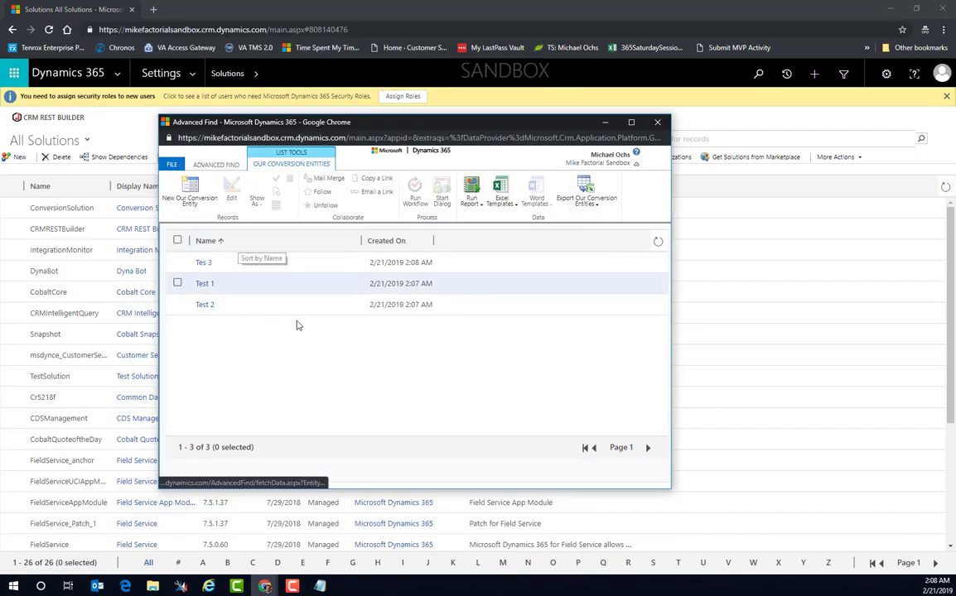
Rename the Tes 3 record to "Test 3", save and close it, and return to the solutions list
{"action": "left_click", "coordinate": [204, 265]}
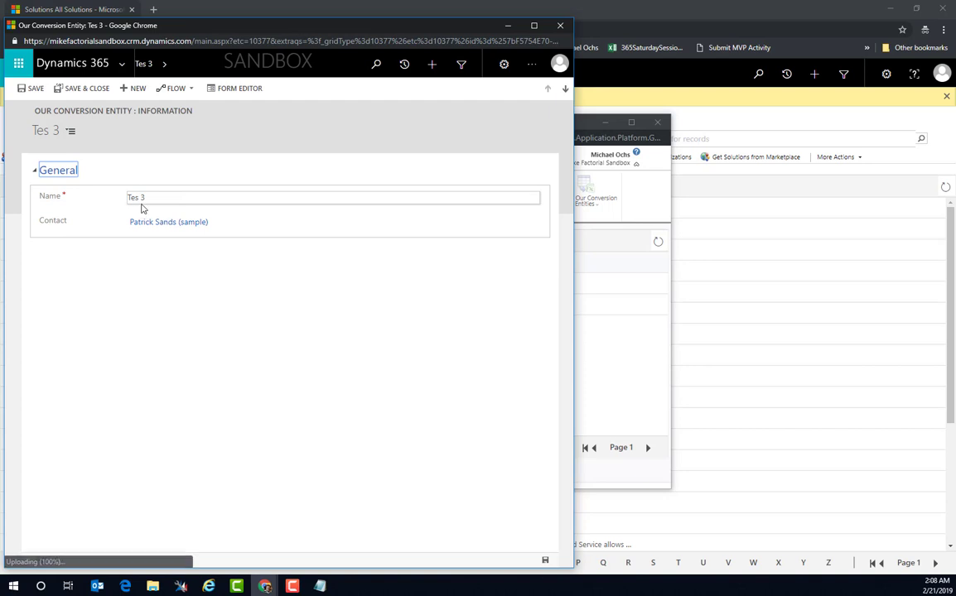
{"action": "left_click", "coordinate": [144, 198]}
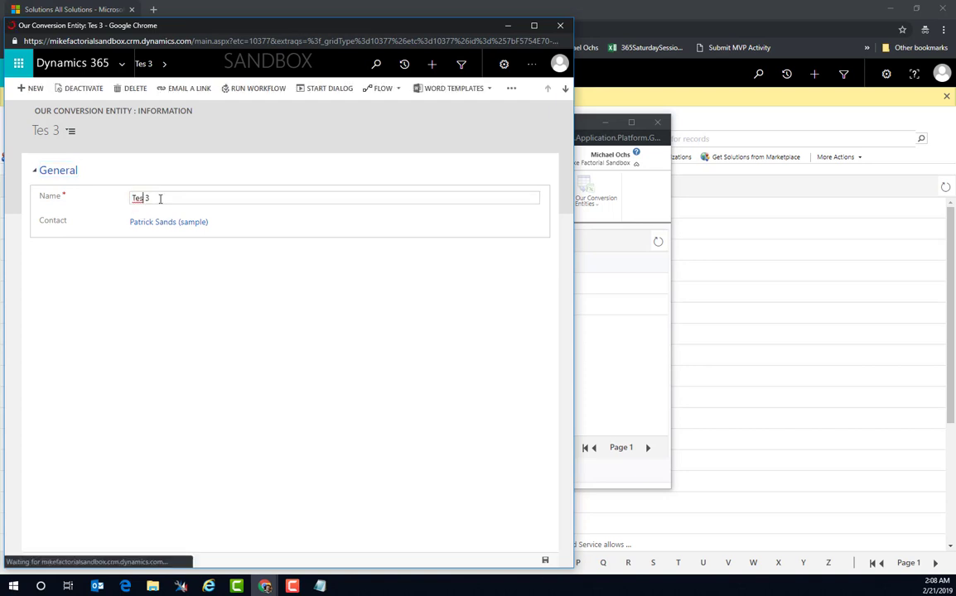
{"action": "type", "text": "t"}
{"action": "left_click", "coordinate": [98, 124]}
{"action": "key", "text": "ctrl+s"}
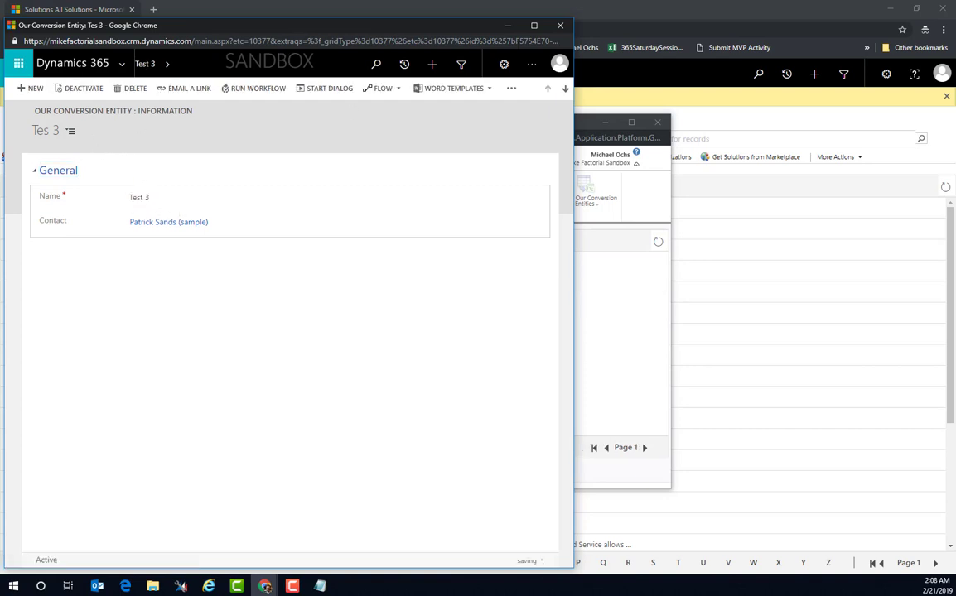
{"action": "left_click", "coordinate": [560, 25]}
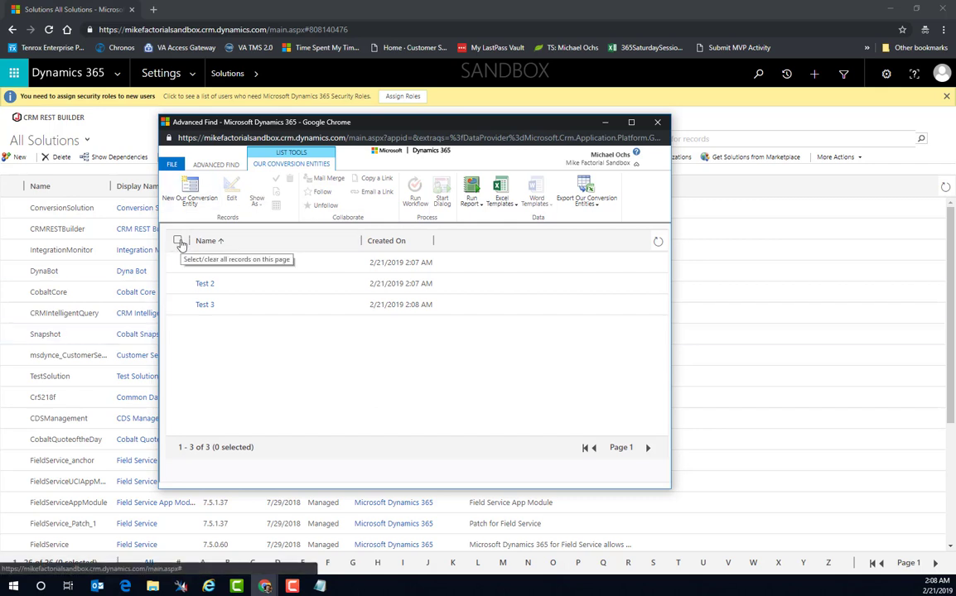
{"action": "left_click", "coordinate": [70, 339]}
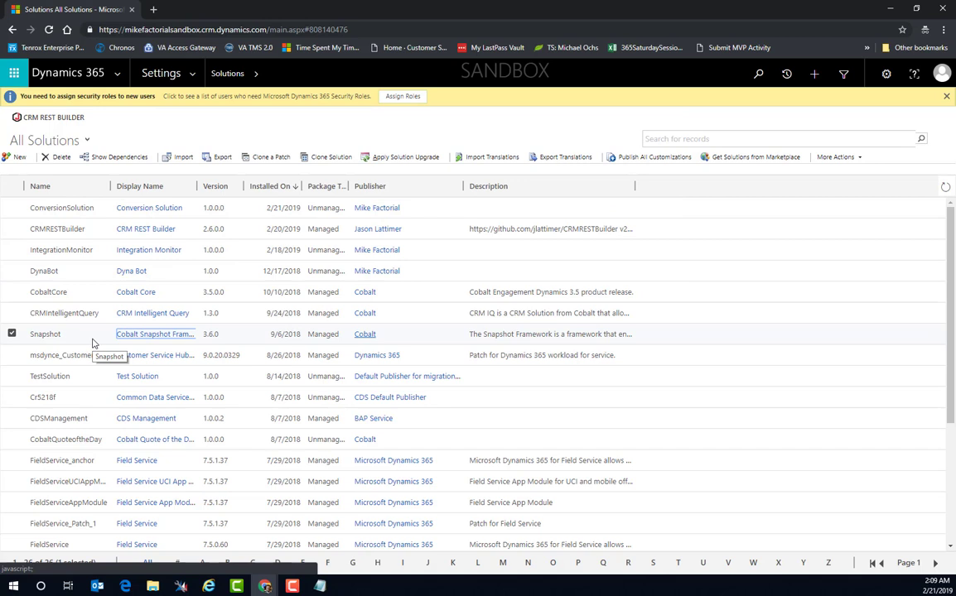
Start a new process from the process list and name it "Backup Conversion Entity"
{"action": "left_click", "coordinate": [190, 74]}
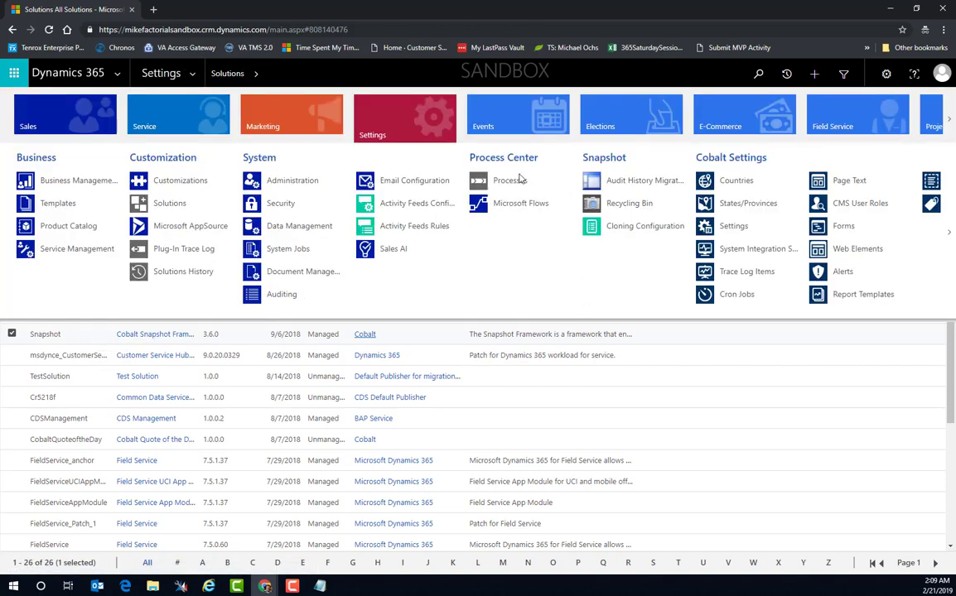
{"action": "left_click", "coordinate": [488, 181]}
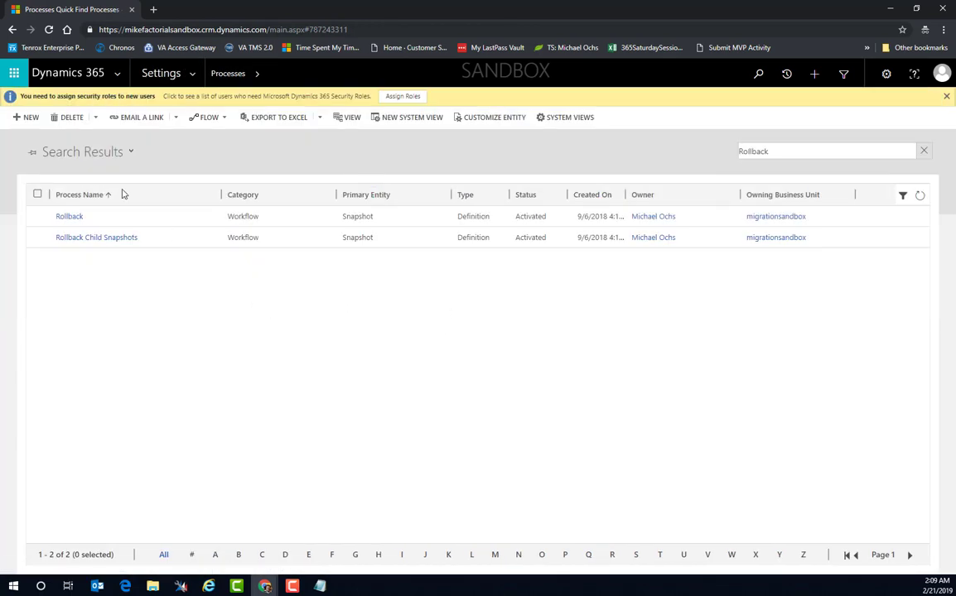
{"action": "left_click", "coordinate": [27, 119]}
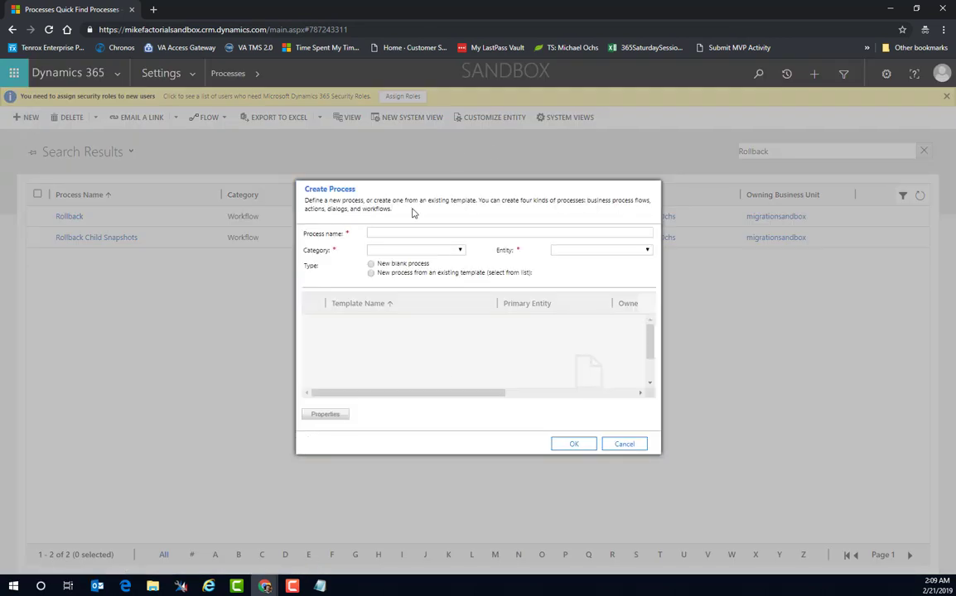
{"action": "left_click", "coordinate": [400, 233]}
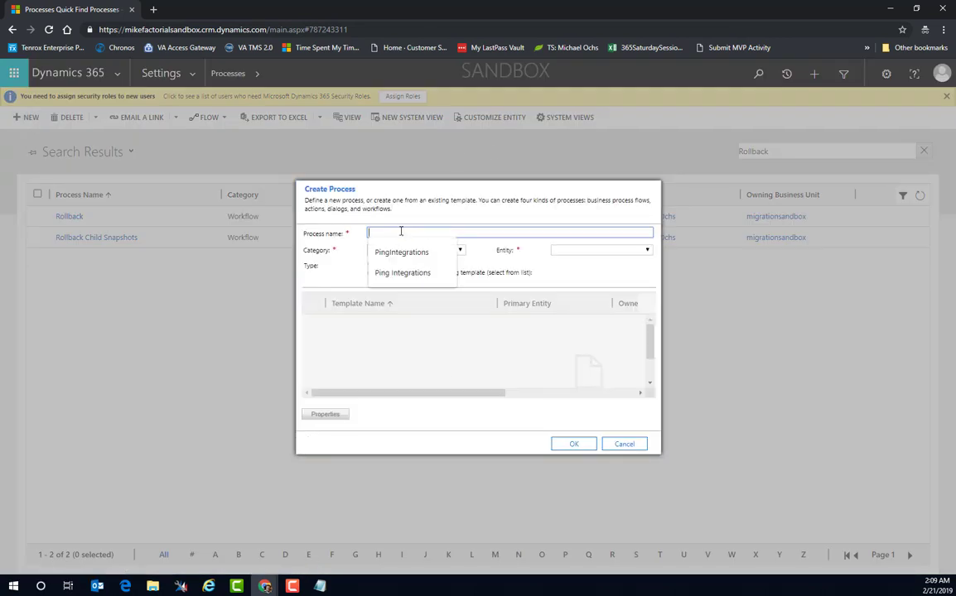
{"action": "key", "text": "alt+Tab"}
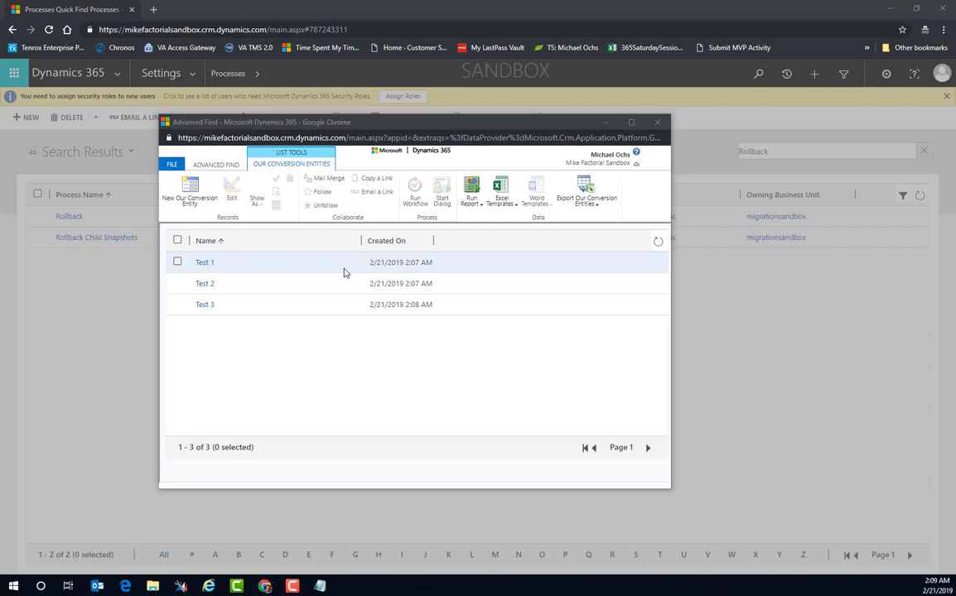
{"action": "key", "text": "alt+Tab"}
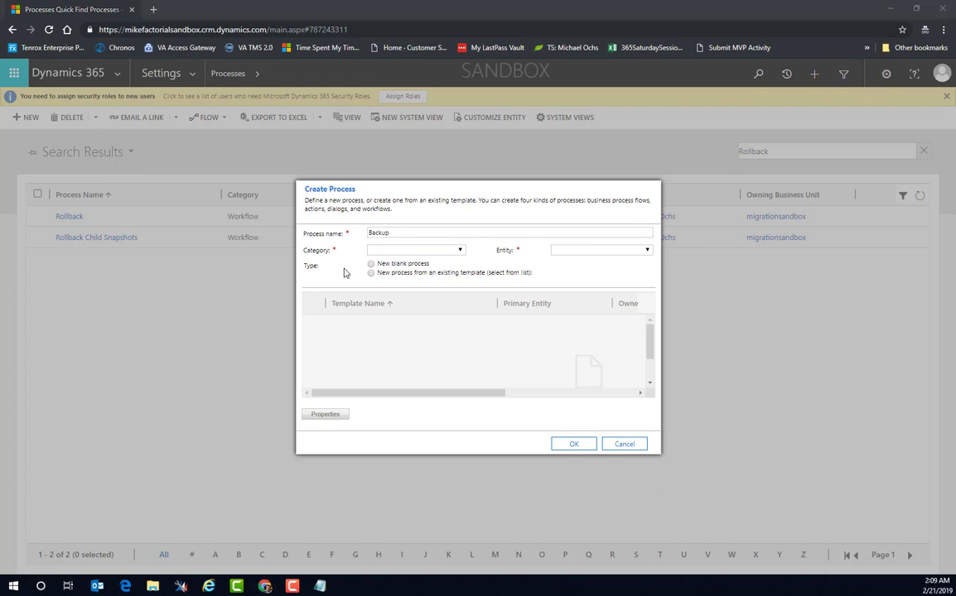
{"action": "key", "text": "alt+Tab"}
{"action": "key", "text": "alt+Tab"}
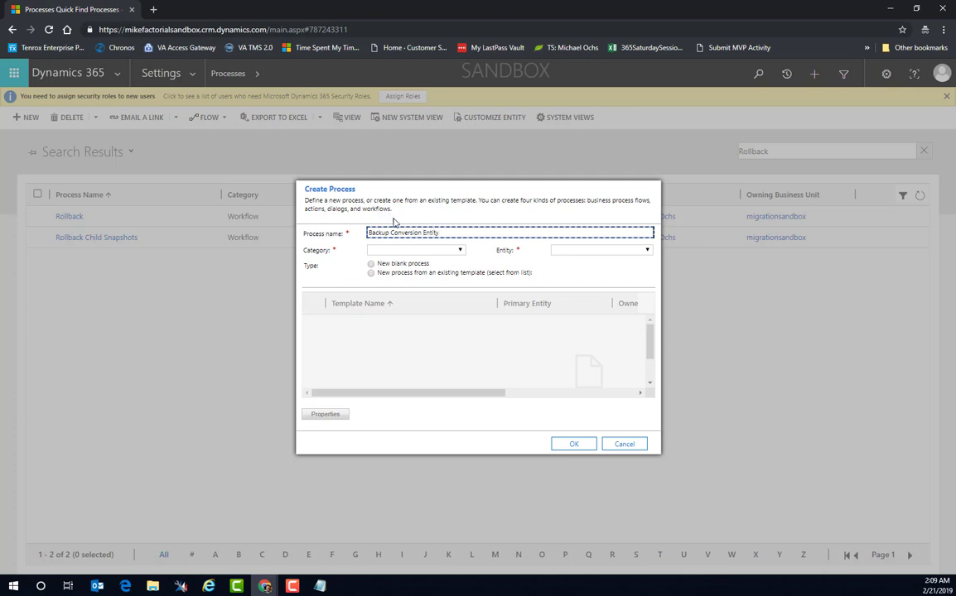
Set the process category to Workflow and its entity to Our Conversion Entity as a blank background process, and create it
{"action": "left_click", "coordinate": [434, 250]}
{"action": "left_click", "coordinate": [409, 296]}
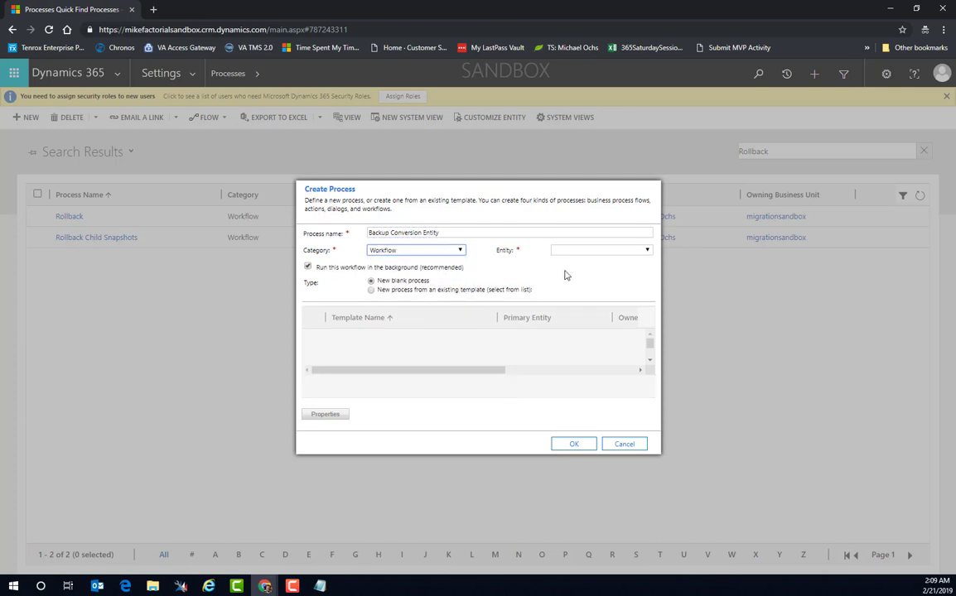
{"action": "left_click", "coordinate": [618, 250]}
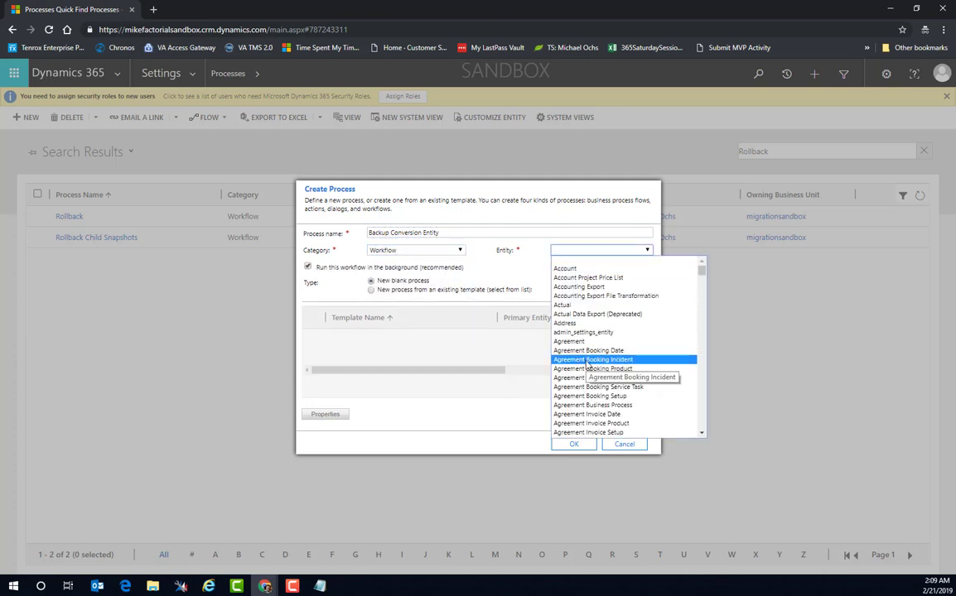
{"action": "type", "text": "Our Conversion Entity"}
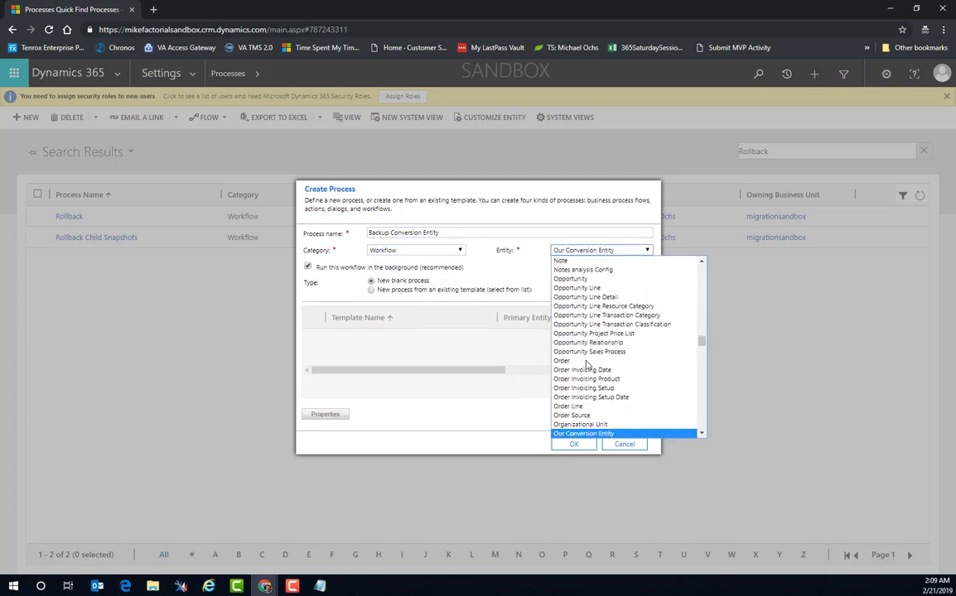
{"action": "key", "text": "Return"}
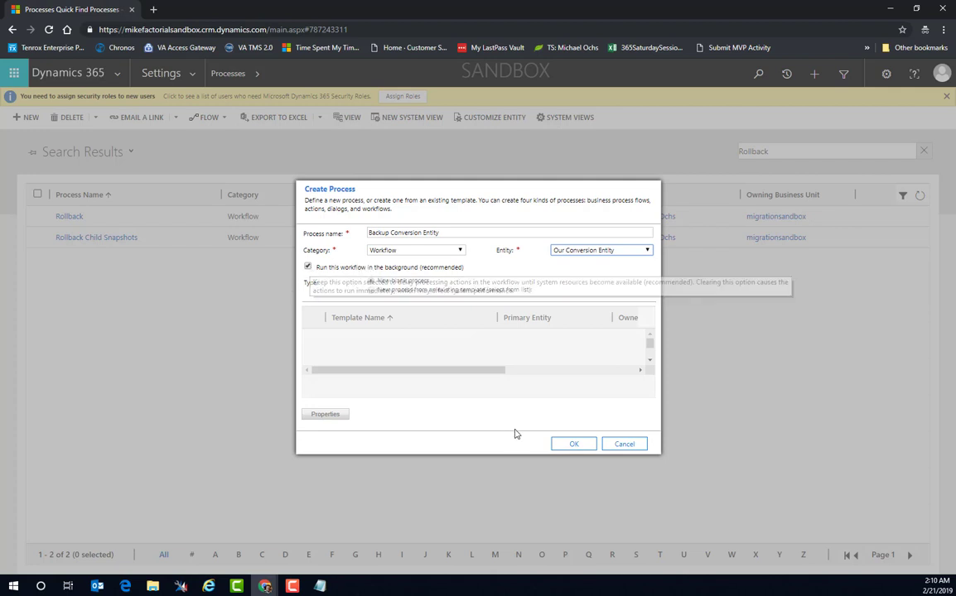
{"action": "left_click", "coordinate": [569, 446]}
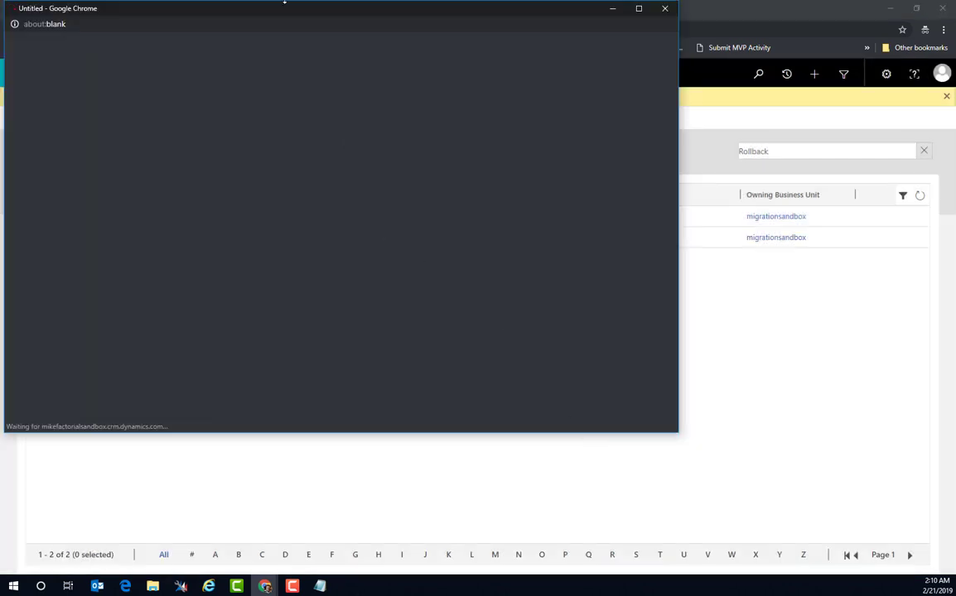
Make the workflow available as an on-demand process and add a Cobalt Snapshot Configurable Backup step
{"action": "left_click_drag", "start_coordinate": [280, 11], "coordinate": [426, 110]}
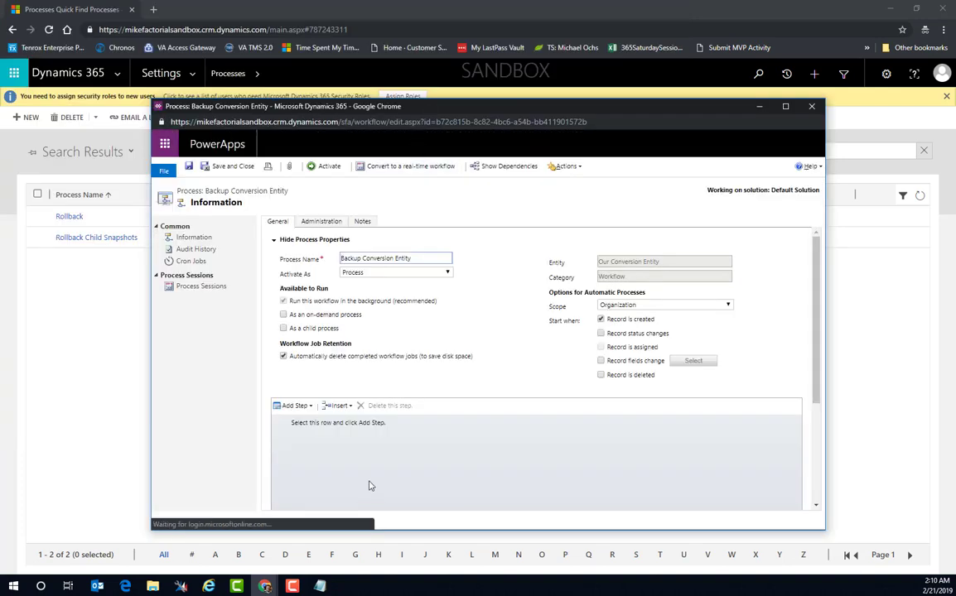
{"action": "double_click", "coordinate": [473, 111]}
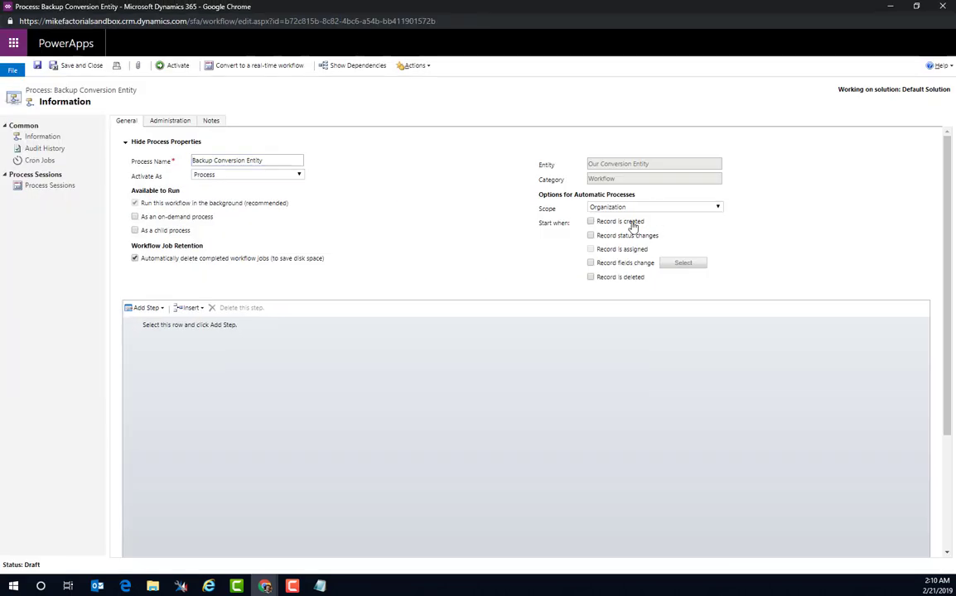
{"action": "left_click", "coordinate": [134, 217]}
{"action": "left_click", "coordinate": [154, 311]}
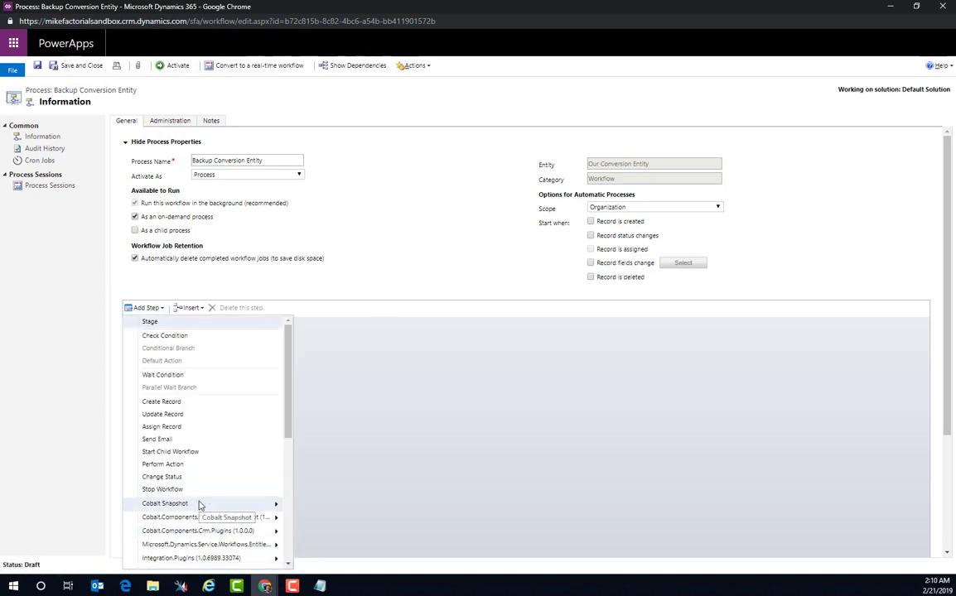
{"action": "mouse_move", "coordinate": [203, 504]}
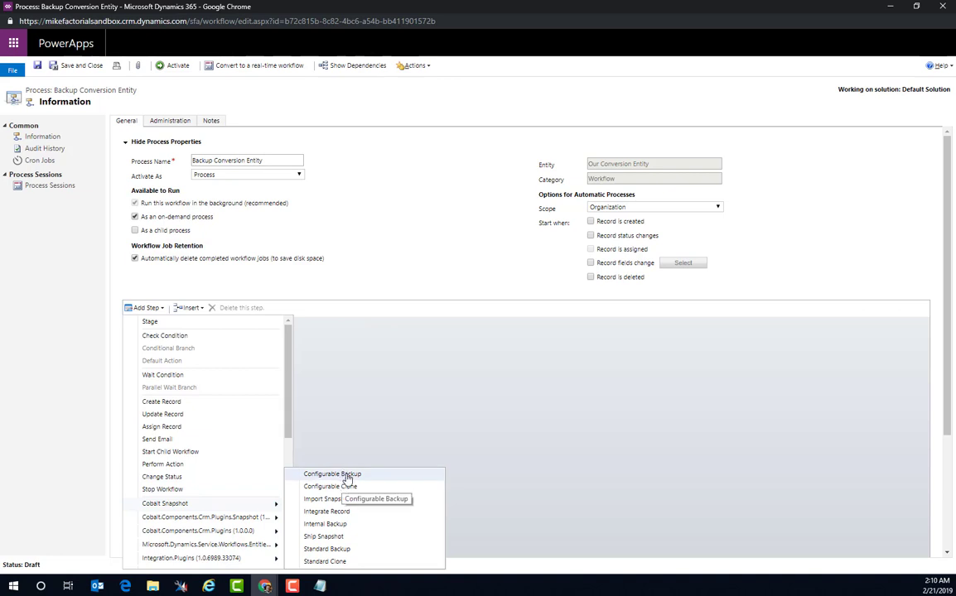
{"action": "left_click", "coordinate": [347, 478]}
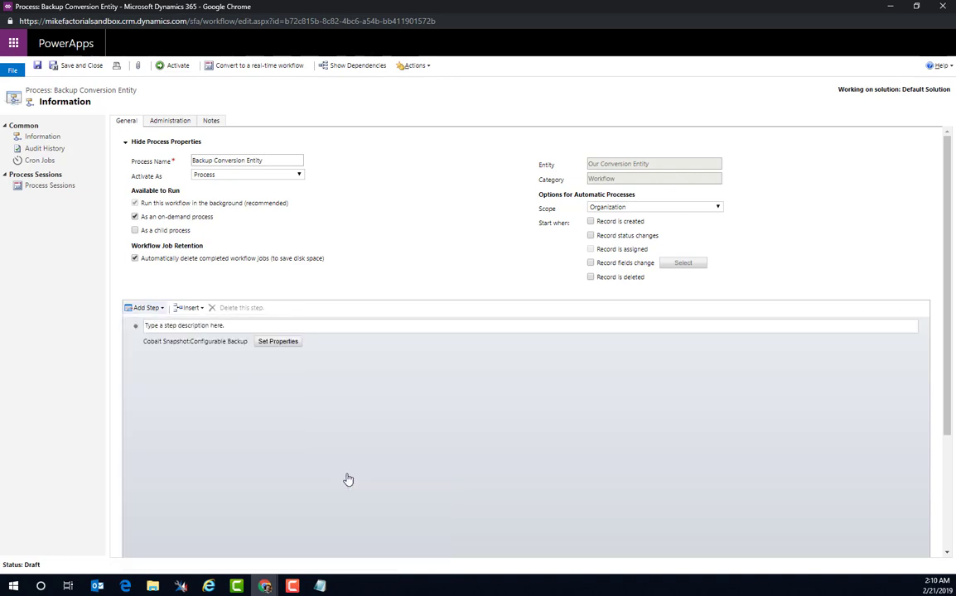
{"action": "left_click", "coordinate": [147, 308]}
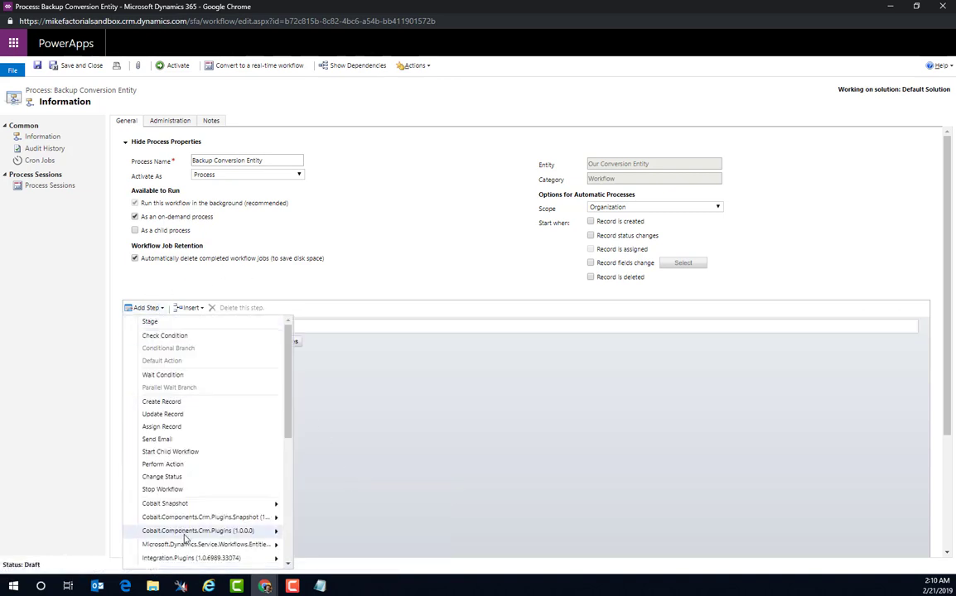
{"action": "mouse_move", "coordinate": [188, 507]}
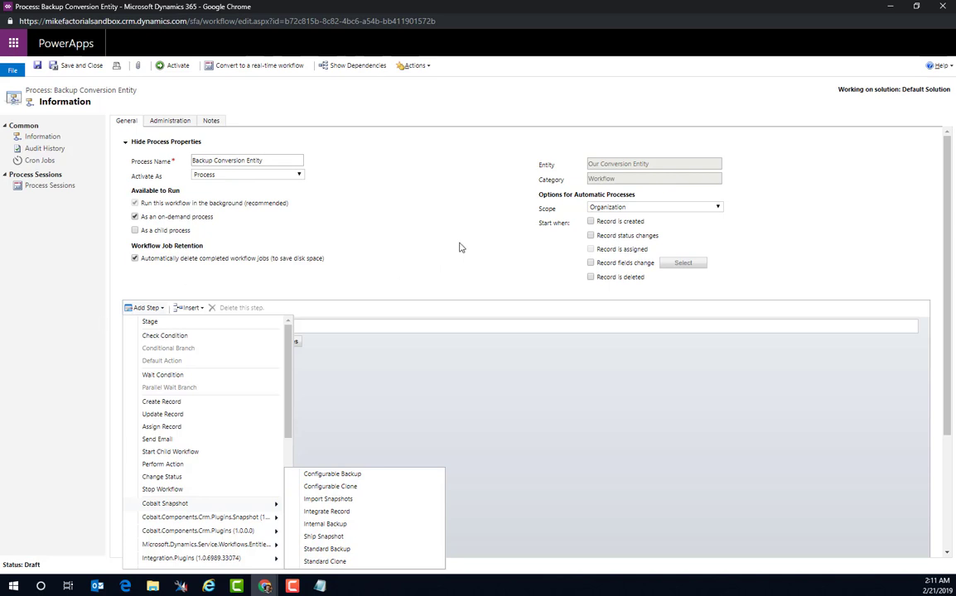
{"action": "mouse_move", "coordinate": [266, 504]}
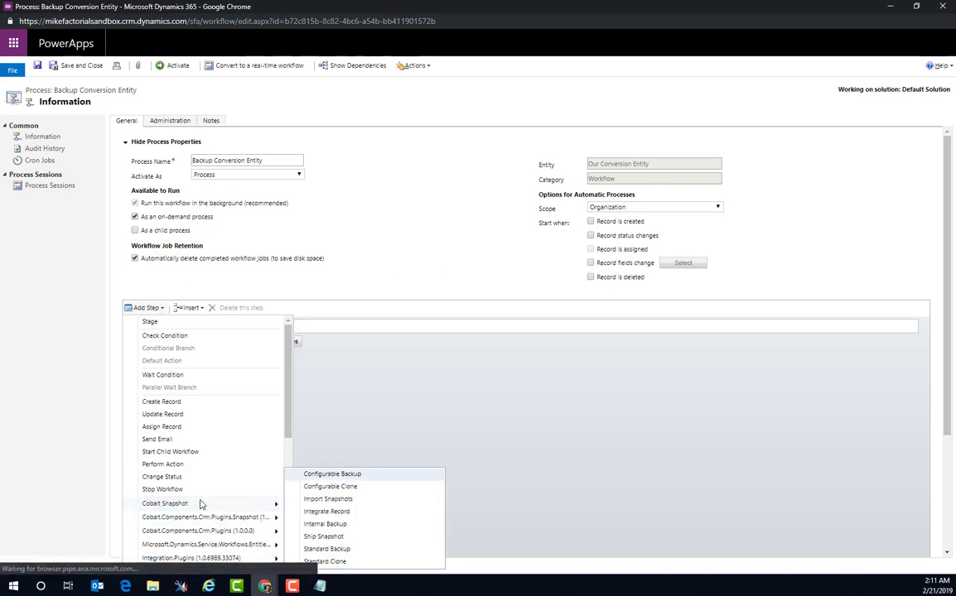
{"action": "left_click", "coordinate": [328, 475]}
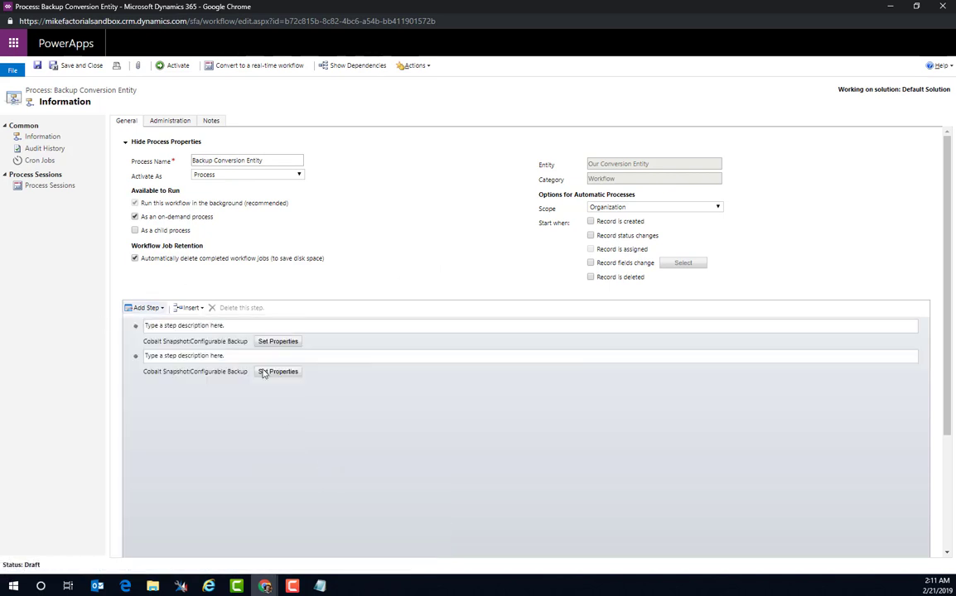
{"action": "left_click", "coordinate": [214, 367]}
{"action": "left_click", "coordinate": [257, 307]}
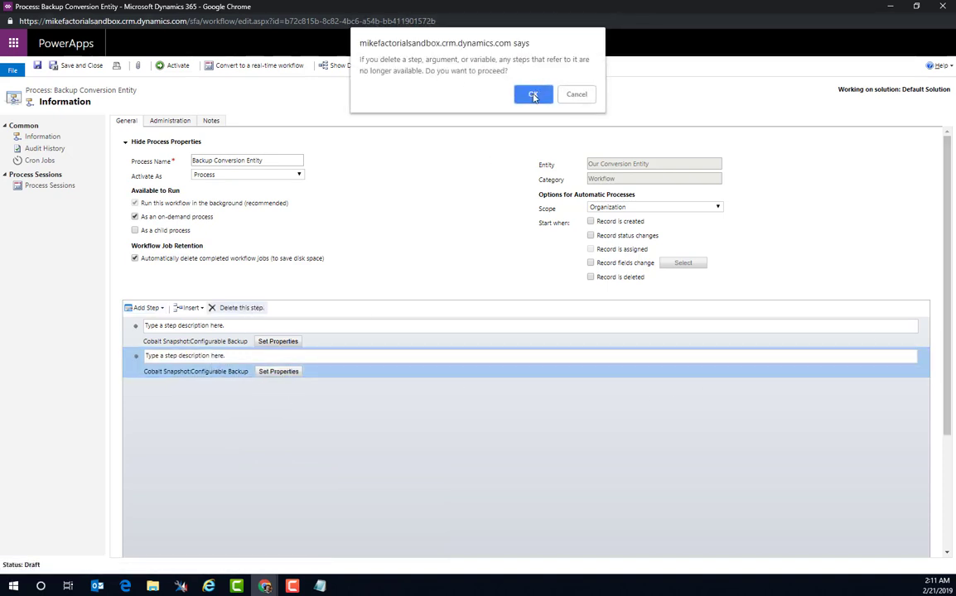
{"action": "left_click", "coordinate": [534, 93]}
Describe the Configurable Backup step as "Backup Record" and start a new snapshot instruction named "Backup Records" for its Saved Instructions property
{"action": "left_click", "coordinate": [231, 325]}
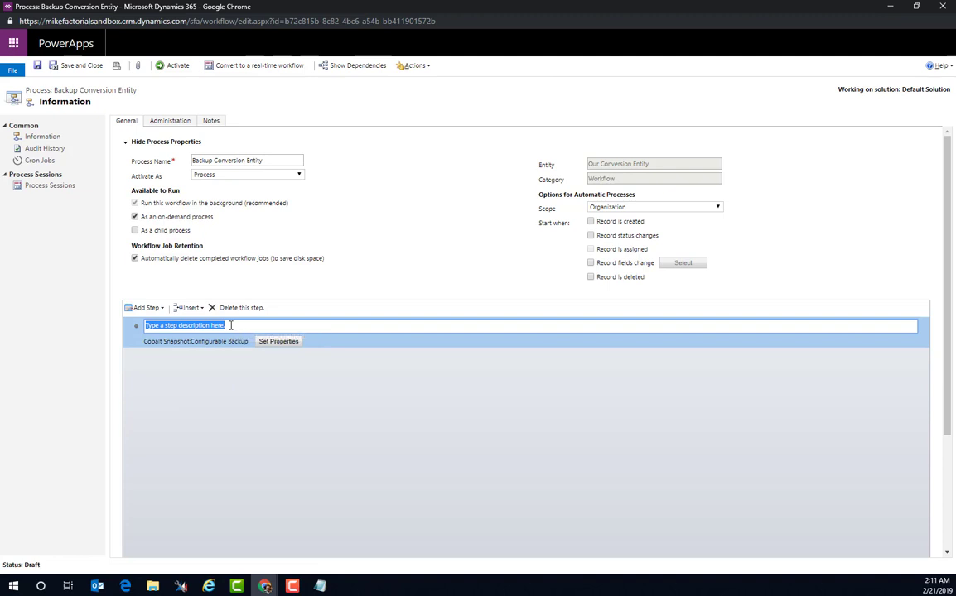
{"action": "type", "text": "Backup Record"}
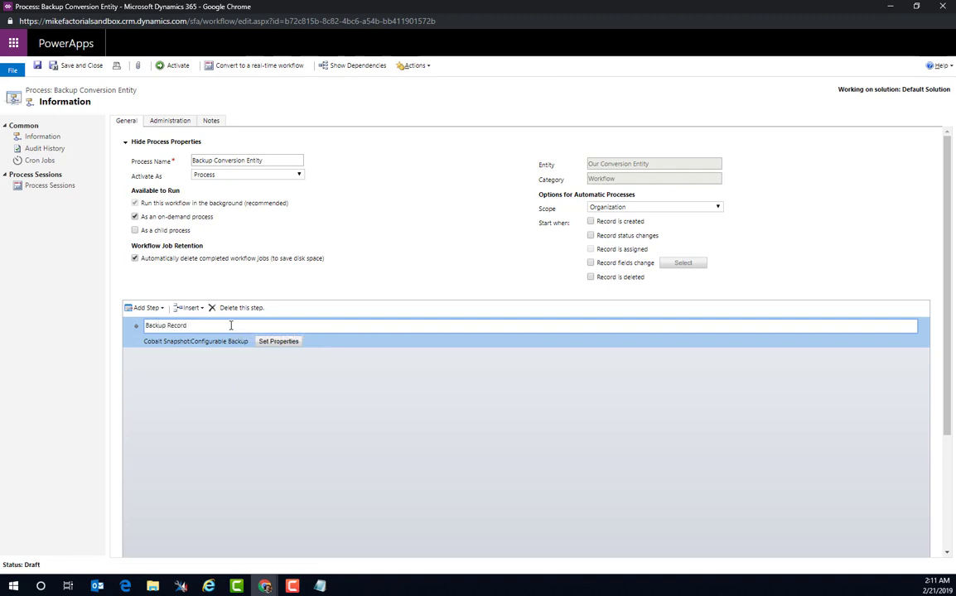
{"action": "left_click", "coordinate": [275, 343]}
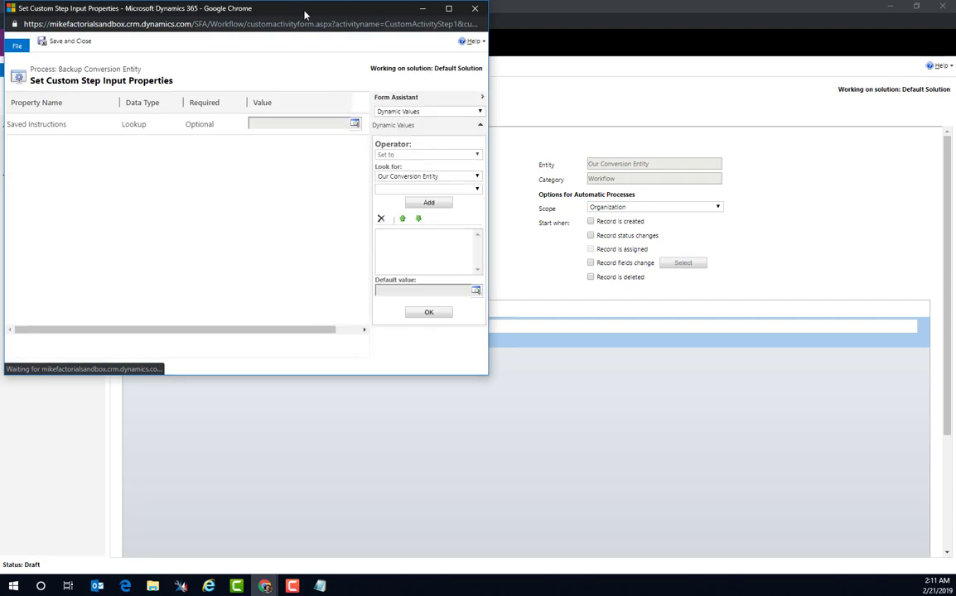
{"action": "left_click", "coordinate": [354, 122]}
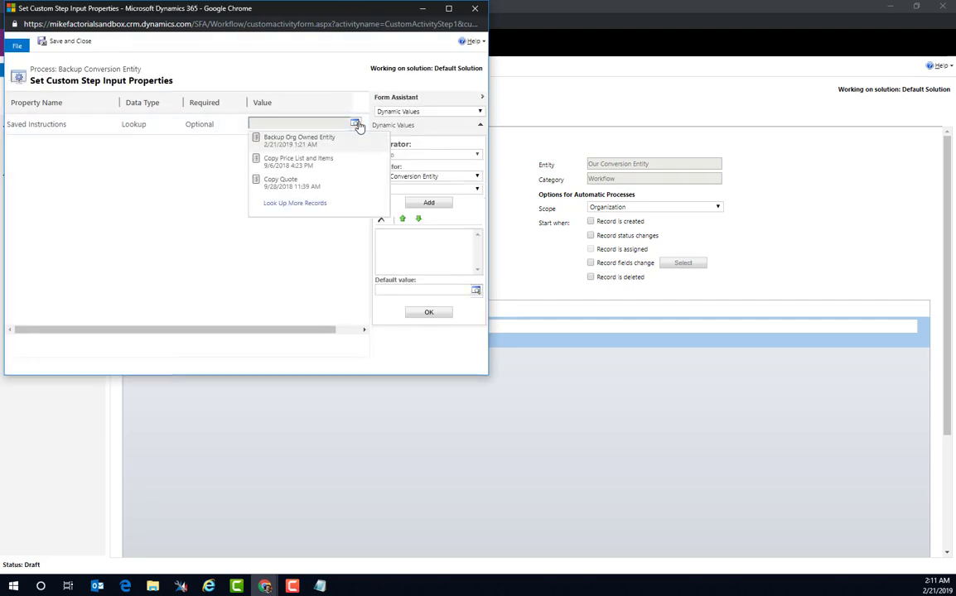
{"action": "left_click", "coordinate": [294, 205]}
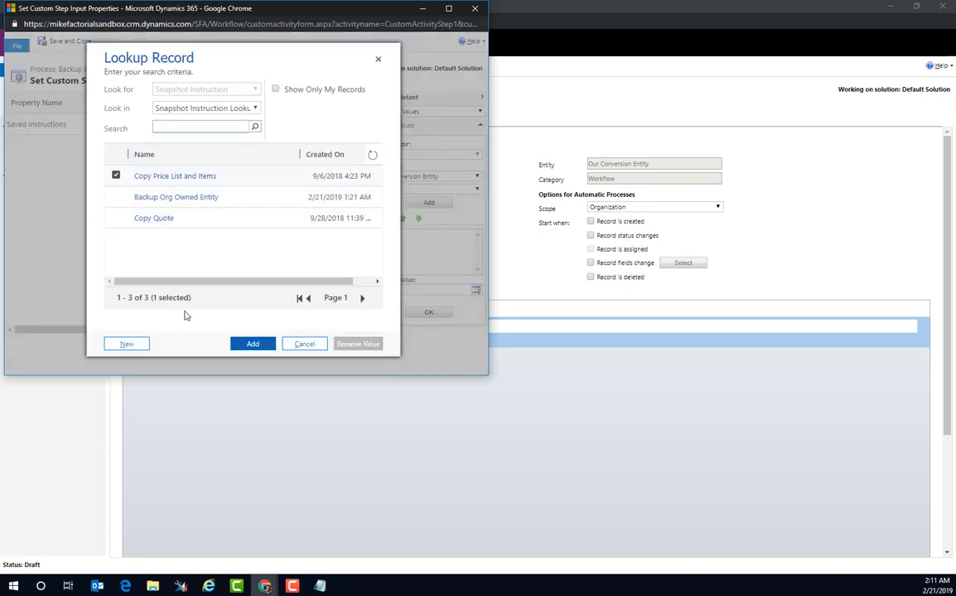
{"action": "left_click", "coordinate": [127, 344]}
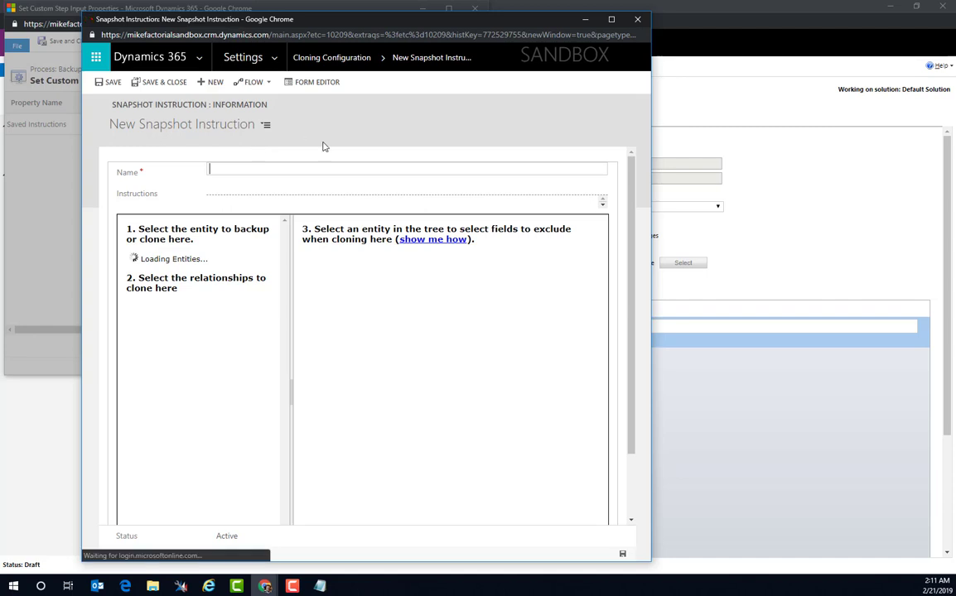
{"action": "left_click", "coordinate": [237, 168]}
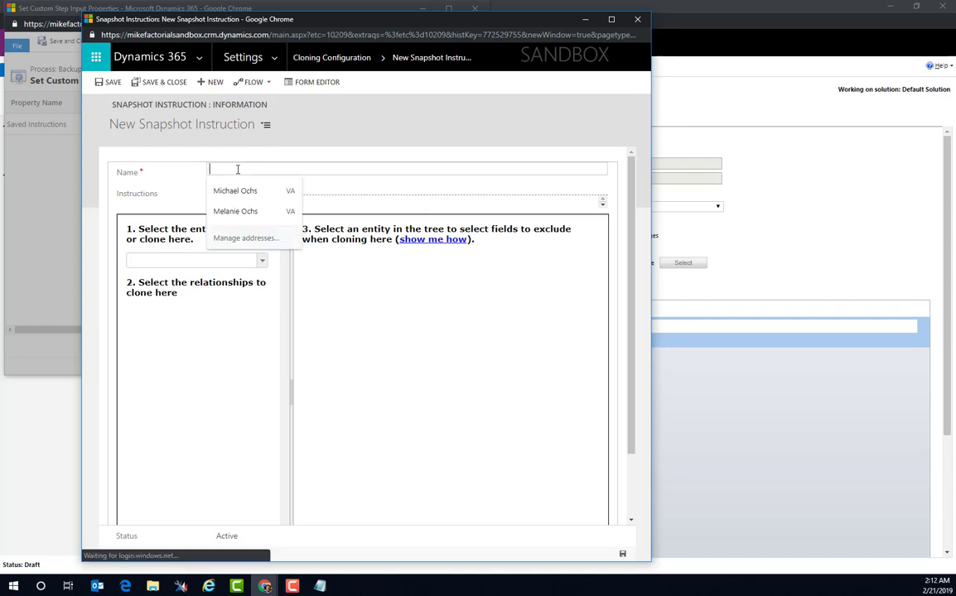
{"action": "type", "text": "Backup Records"}
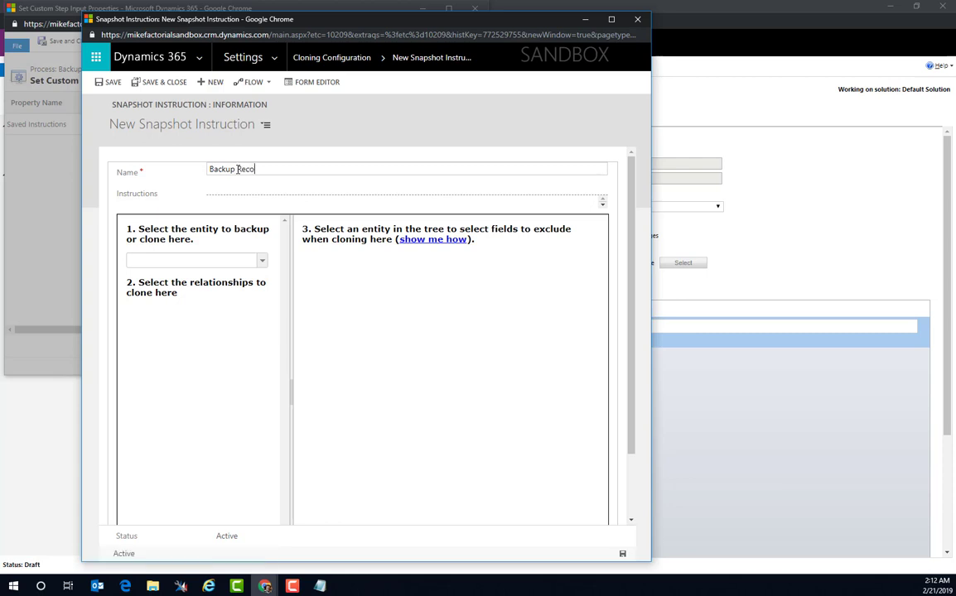
Select Our Conversion Entity as the entity to back up in the snapshot instruction and include its Account relationship
{"action": "left_click", "coordinate": [261, 261]}
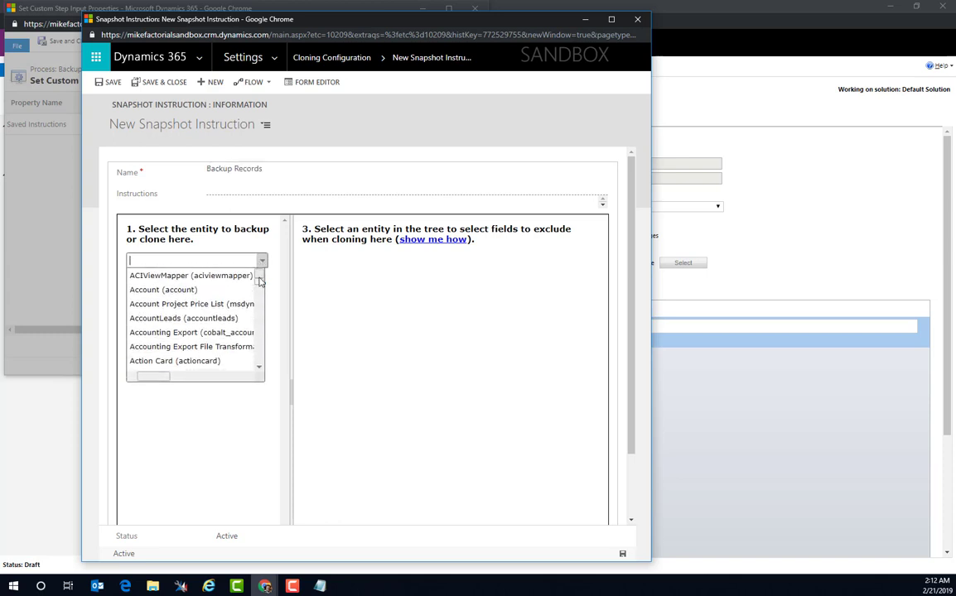
{"action": "type", "text": "ou"}
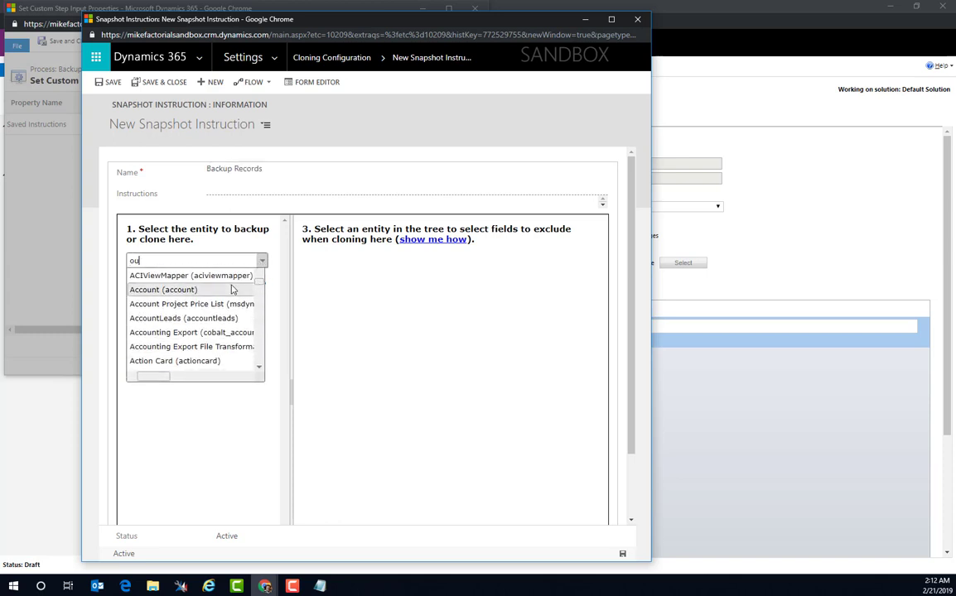
{"action": "type", "text": "r"}
{"action": "left_click", "coordinate": [198, 364]}
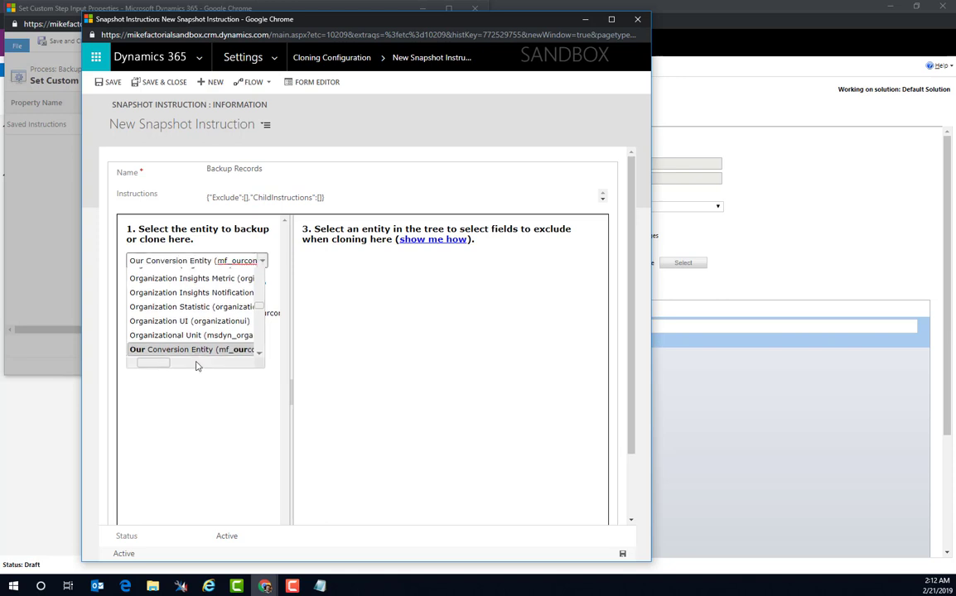
{"action": "left_click", "coordinate": [131, 313]}
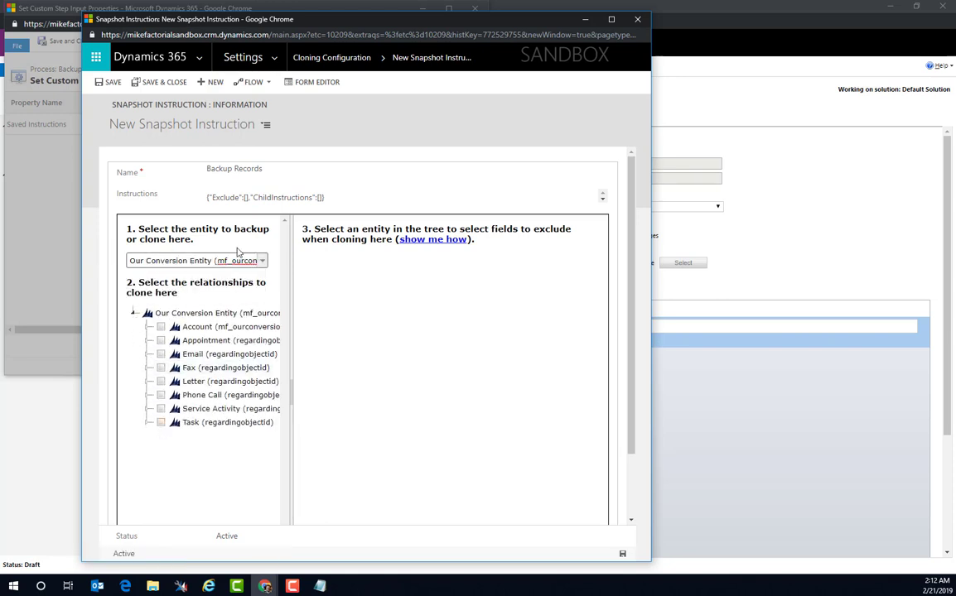
{"action": "left_click", "coordinate": [160, 327]}
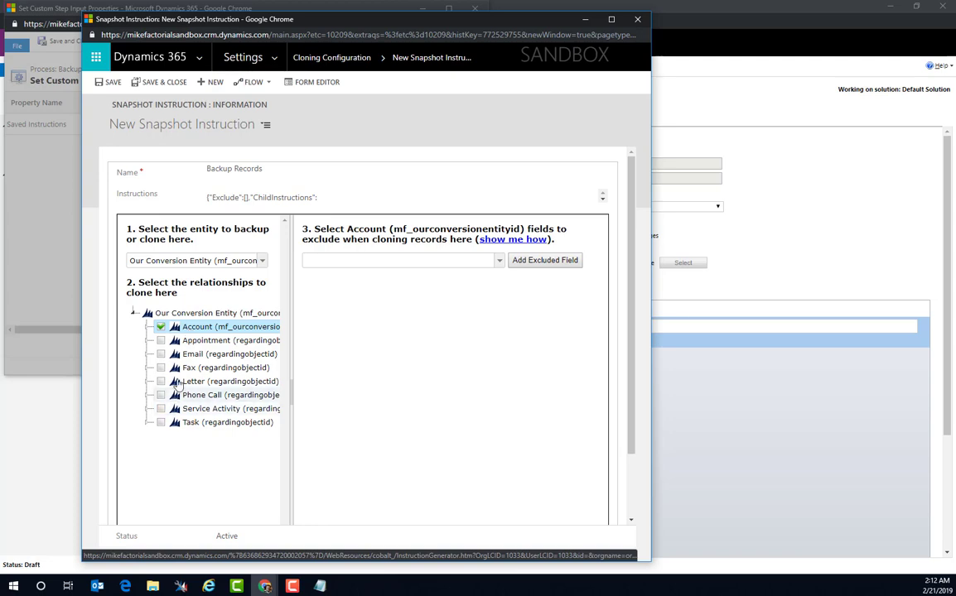
Examine the relationships nested under Account and the Account fields available for exclusion in the snapshot instruction
{"action": "left_click", "coordinate": [146, 330]}
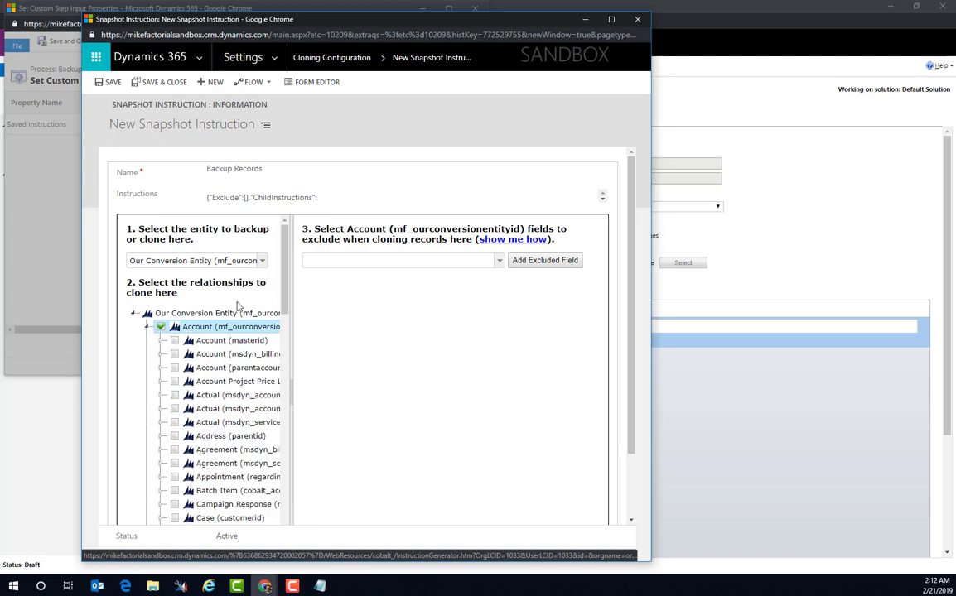
{"action": "scroll", "coordinate": [217, 453], "scroll_direction": "down", "scroll_amount": 3}
{"action": "scroll", "coordinate": [217, 453], "scroll_direction": "down", "scroll_amount": 10}
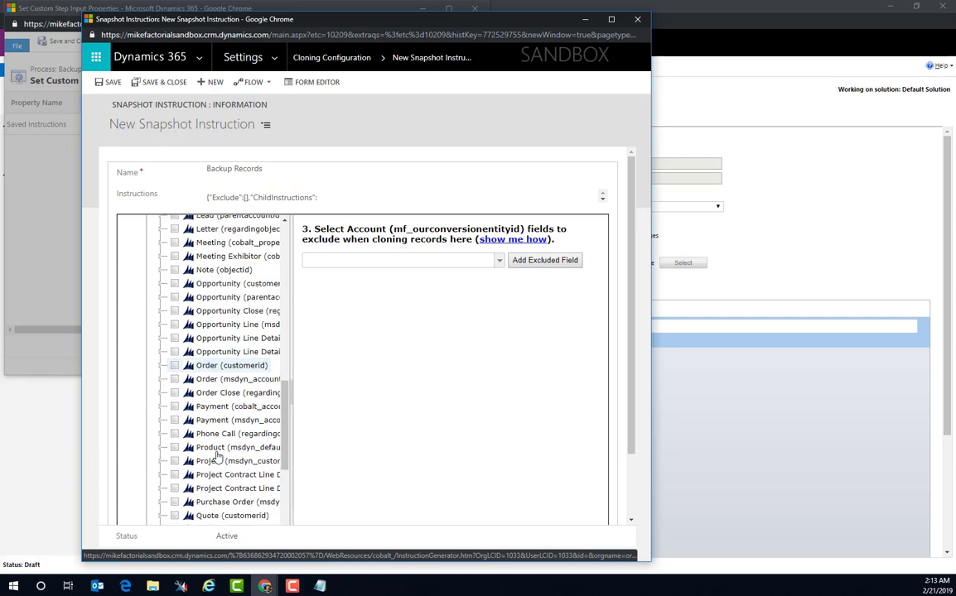
{"action": "scroll", "coordinate": [217, 453], "scroll_direction": "up", "scroll_amount": 15}
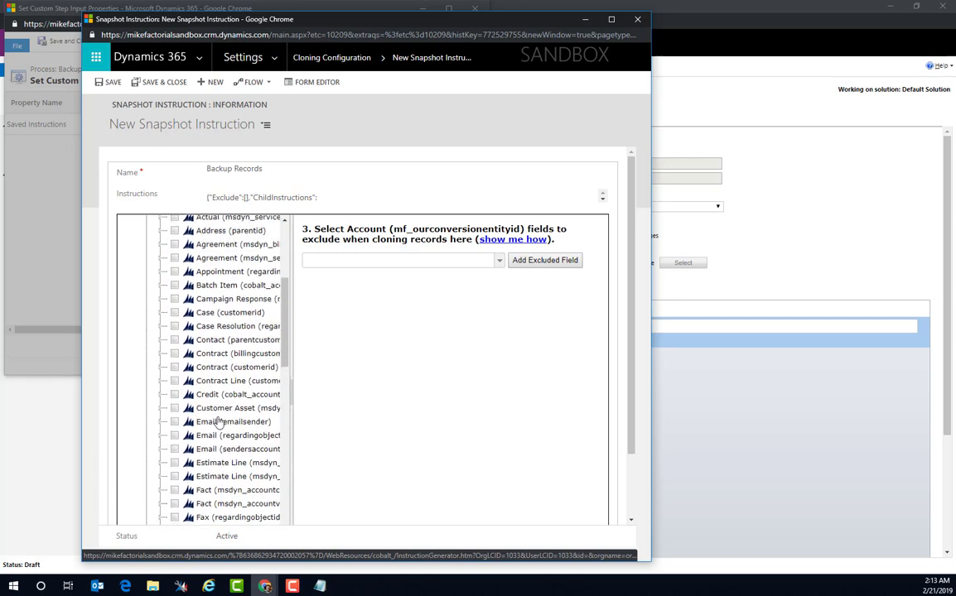
{"action": "left_click", "coordinate": [146, 326]}
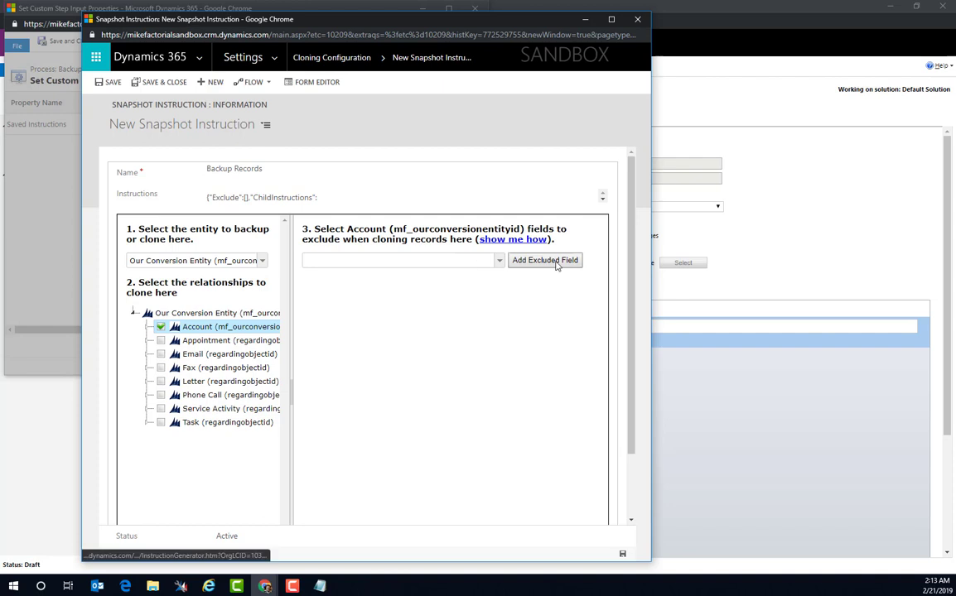
{"action": "left_click", "coordinate": [499, 269]}
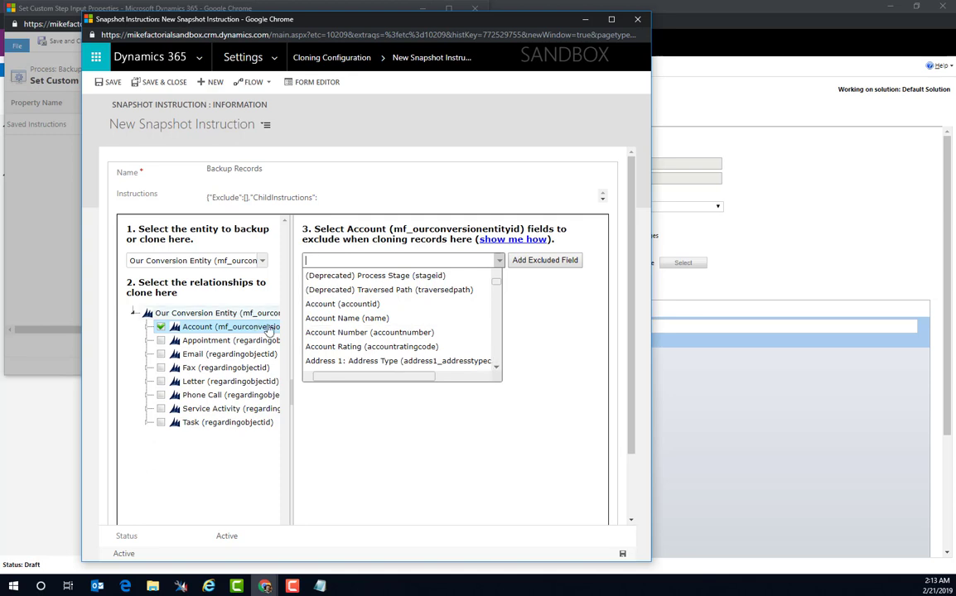
{"action": "left_click", "coordinate": [529, 355]}
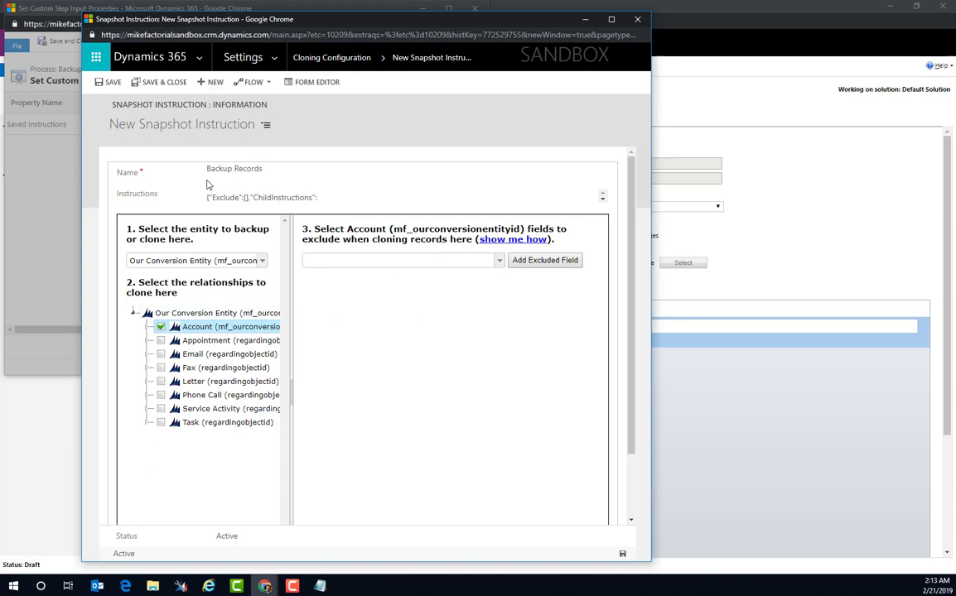
Save the Backup Records instruction and set it as the Saved Instructions value of the Configurable Backup step
{"action": "left_click", "coordinate": [162, 86]}
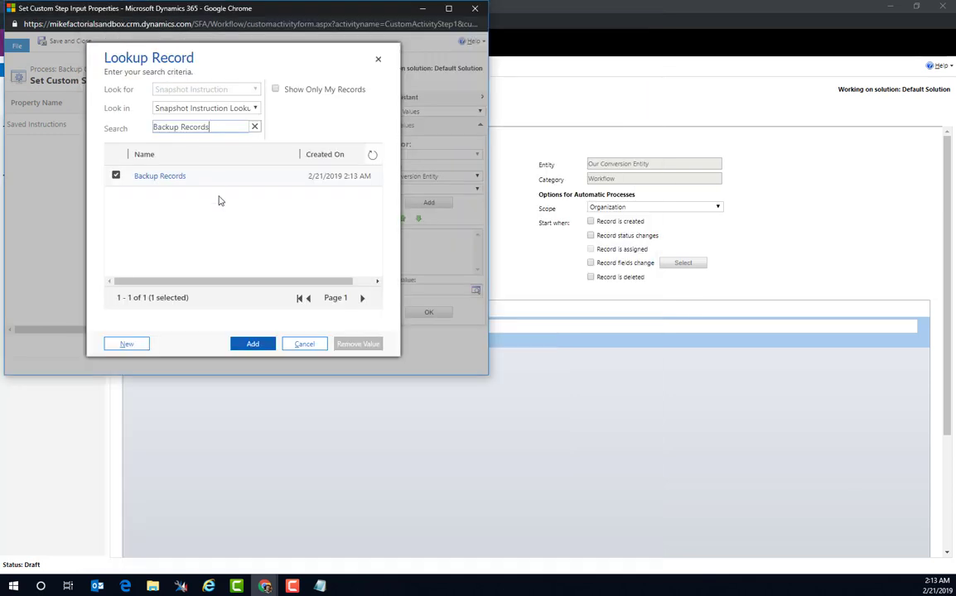
{"action": "left_click", "coordinate": [252, 345]}
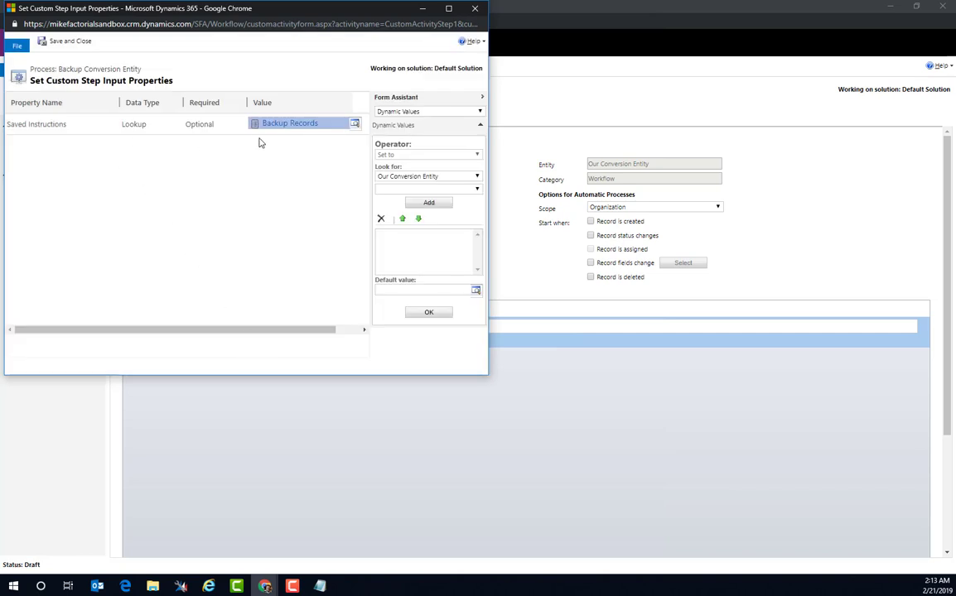
{"action": "left_click", "coordinate": [75, 40]}
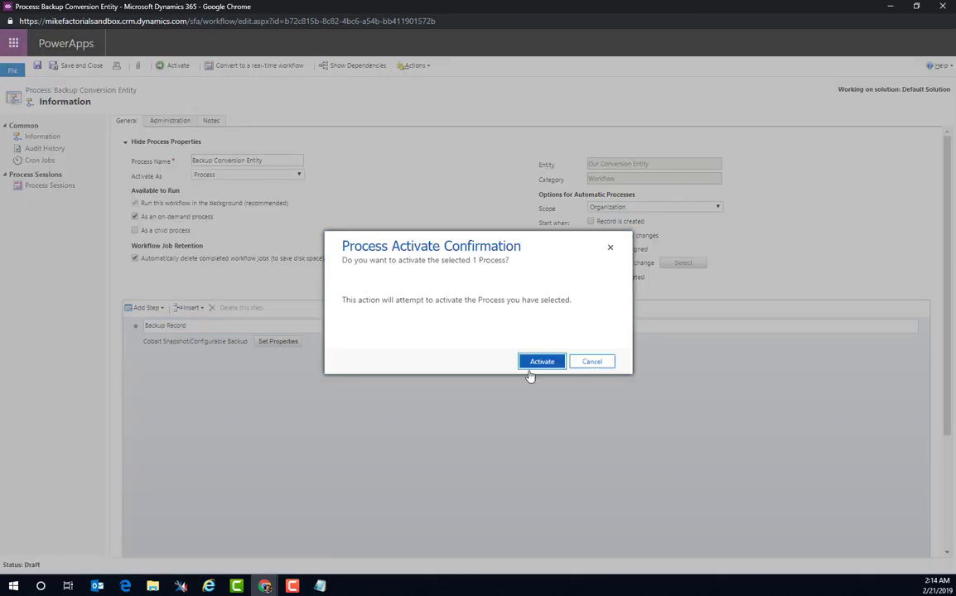
Activate the Backup Conversion Entity workflow and return to the Advanced Find results listing the test records
{"action": "left_click", "coordinate": [540, 361]}
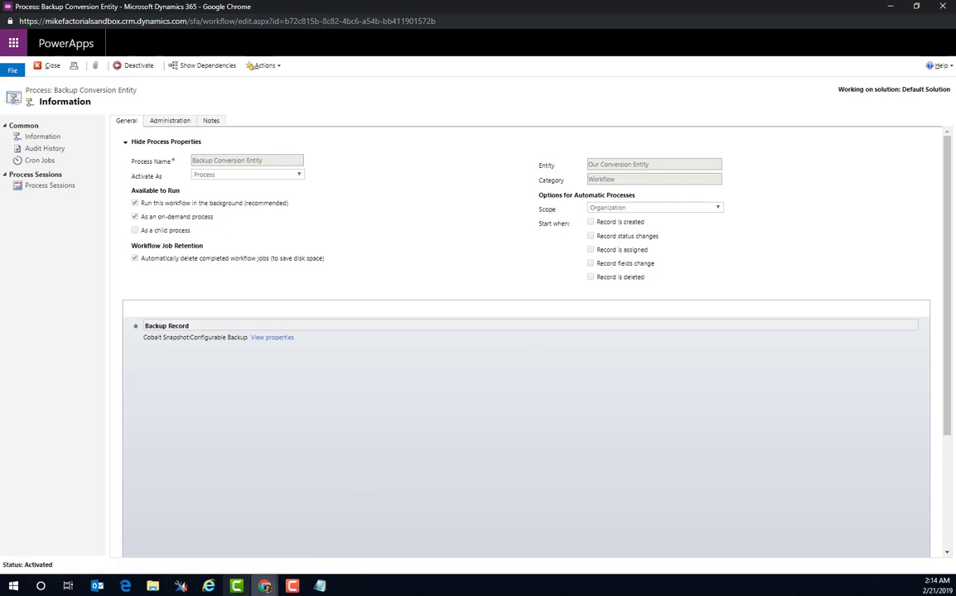
{"action": "left_click", "coordinate": [264, 587]}
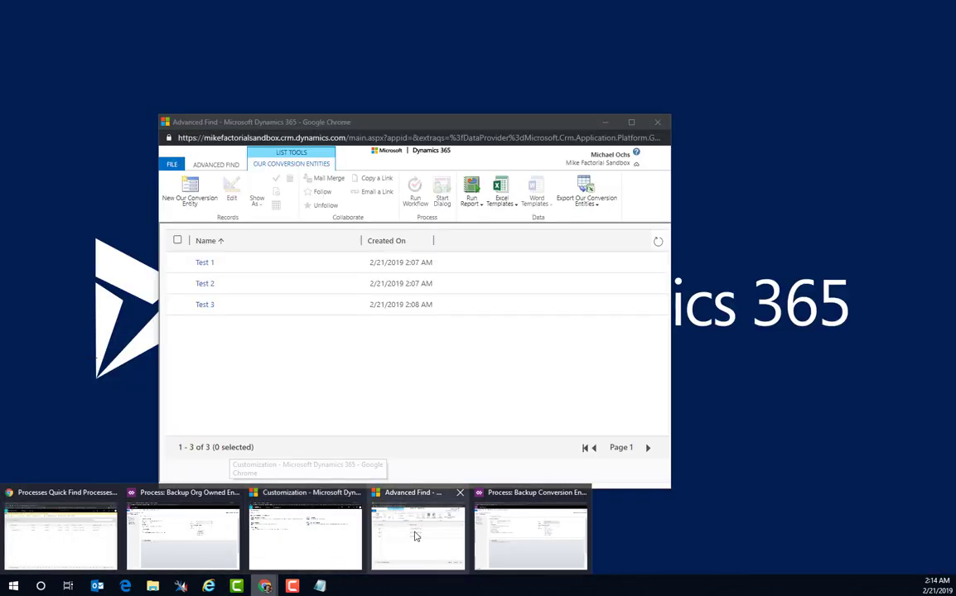
{"action": "left_click", "coordinate": [415, 537]}
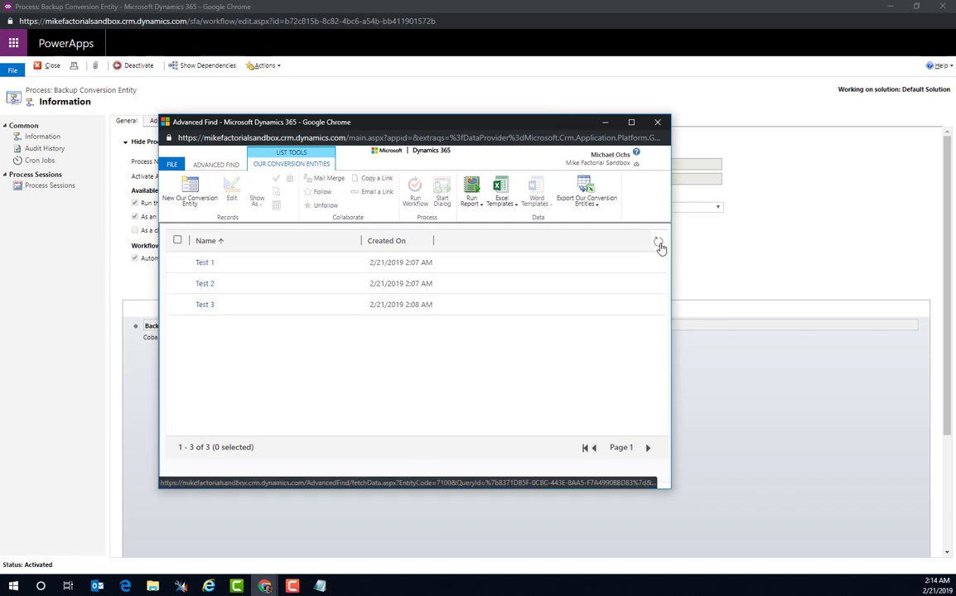
{"action": "mouse_move", "coordinate": [287, 580]}
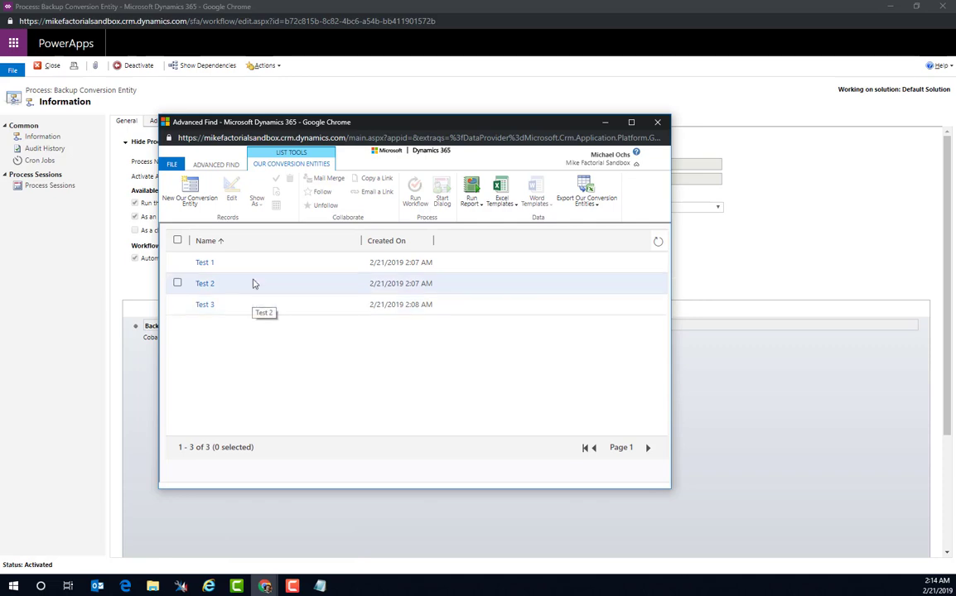
Switch to Bulk Workflow Execution in XrmToolBox and refresh its on-demand workflows
{"action": "left_click", "coordinate": [180, 587]}
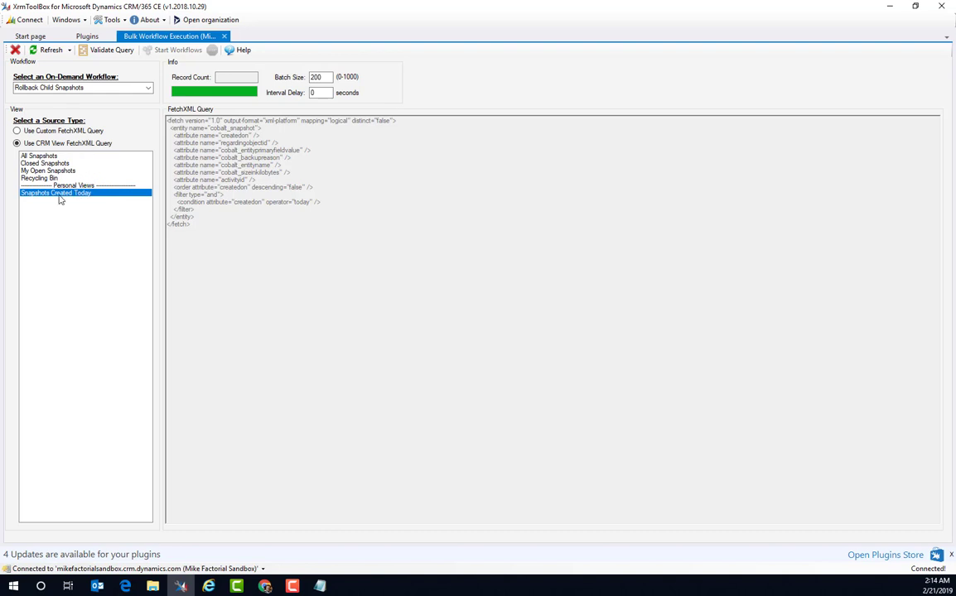
{"action": "left_click", "coordinate": [150, 89]}
{"action": "scroll", "coordinate": [84, 239], "scroll_direction": "up", "scroll_amount": 4}
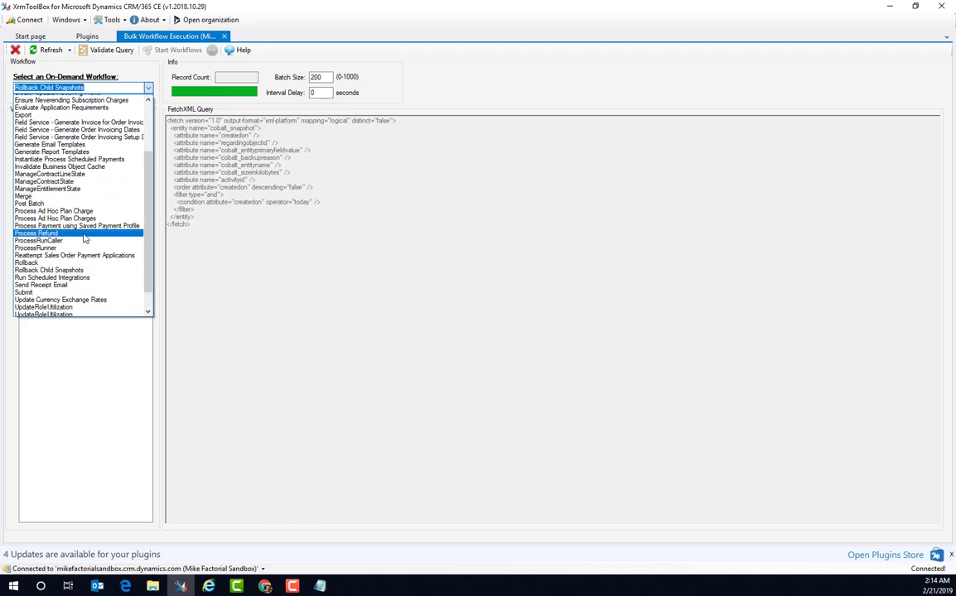
{"action": "scroll", "coordinate": [83, 239], "scroll_direction": "down", "scroll_amount": 2}
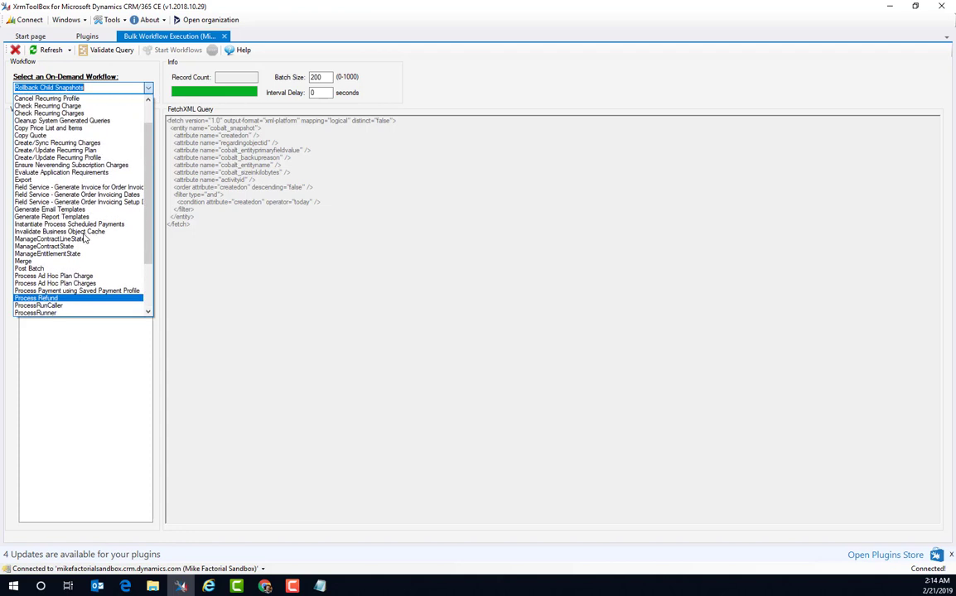
{"action": "left_click", "coordinate": [50, 55]}
{"action": "left_click", "coordinate": [49, 51]}
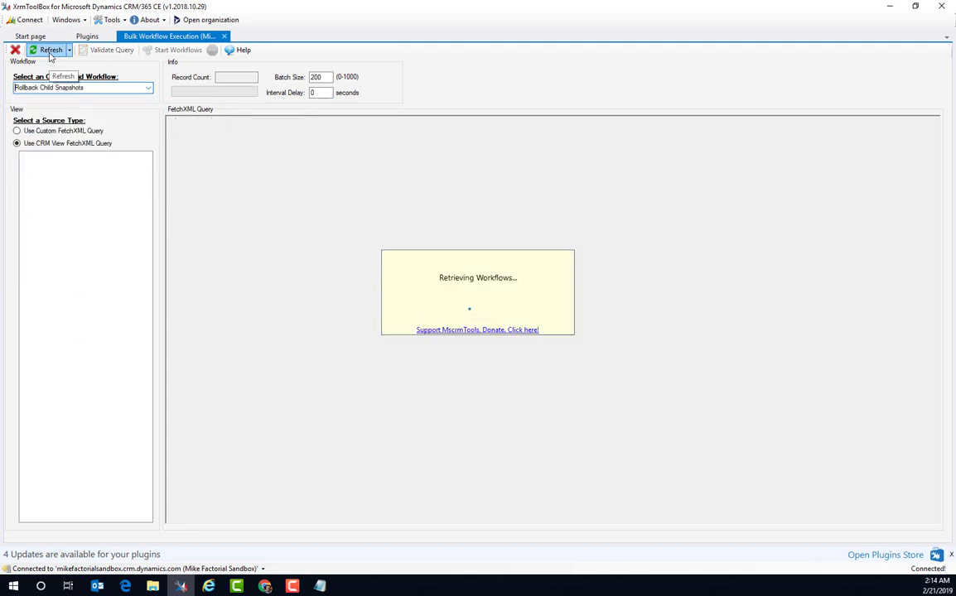
Choose the Backup Conversion Entity workflow and target the records in the Active Our Conversion Entities view
{"action": "left_click", "coordinate": [147, 89]}
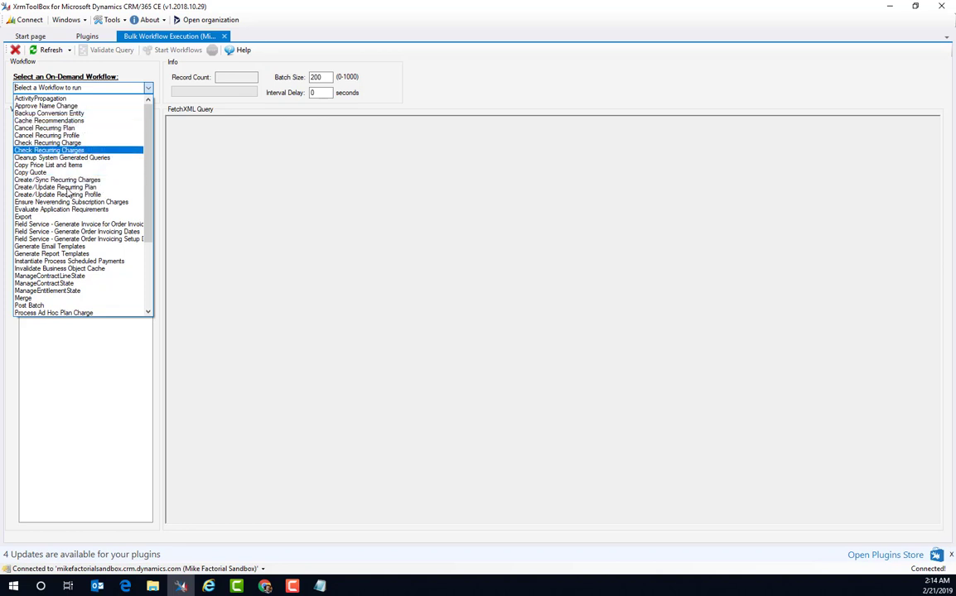
{"action": "scroll", "coordinate": [68, 182], "scroll_direction": "down", "scroll_amount": 4}
{"action": "scroll", "coordinate": [66, 215], "scroll_direction": "down", "scroll_amount": 1}
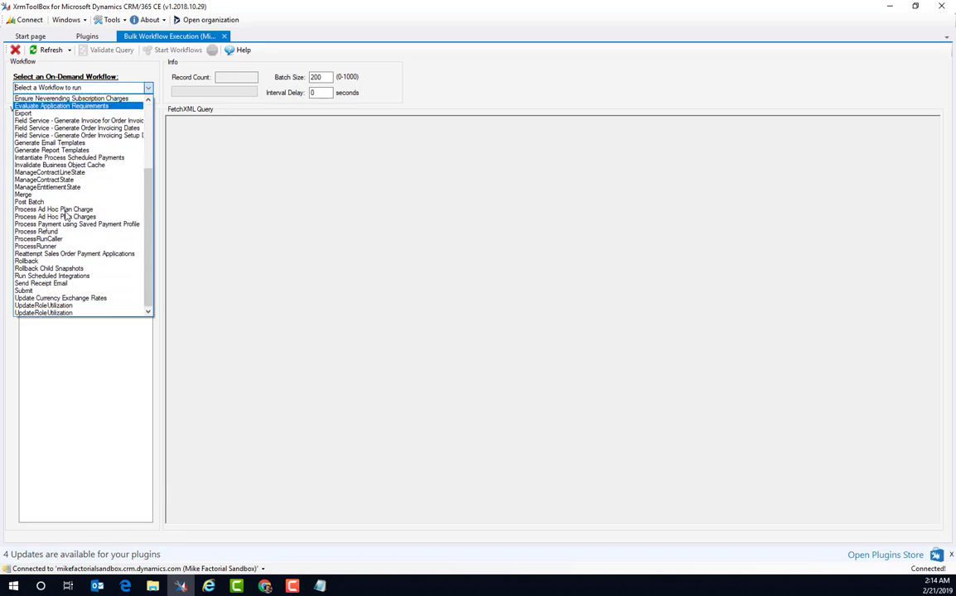
{"action": "left_click", "coordinate": [50, 51]}
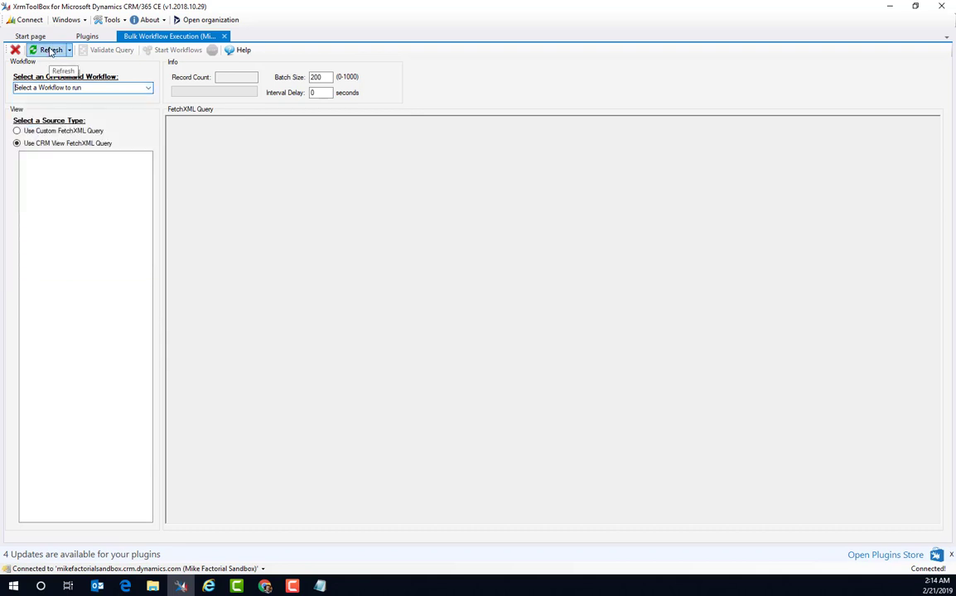
{"action": "left_click", "coordinate": [125, 91]}
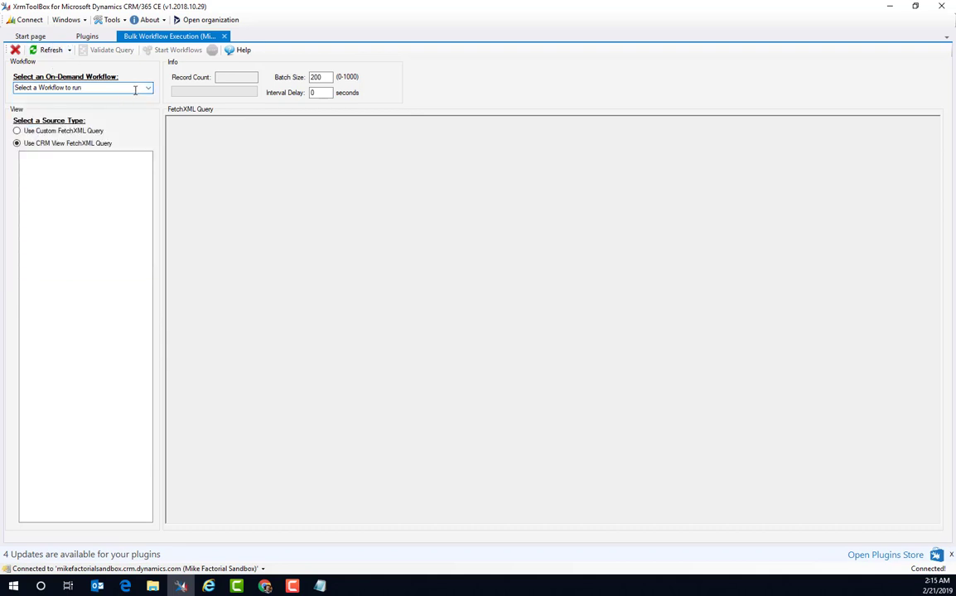
{"action": "left_click", "coordinate": [135, 86]}
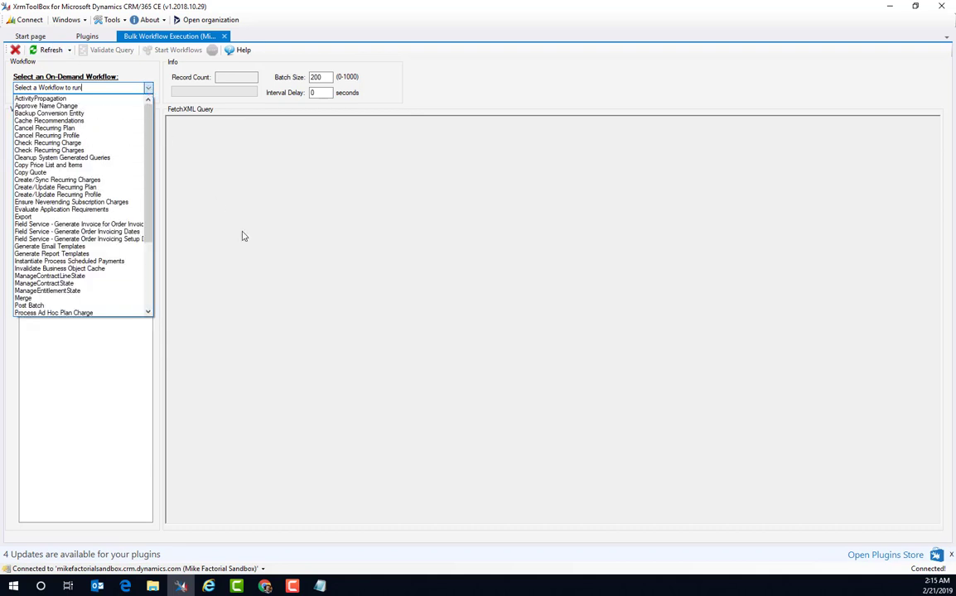
{"action": "left_click", "coordinate": [63, 113]}
{"action": "left_click", "coordinate": [66, 157]}
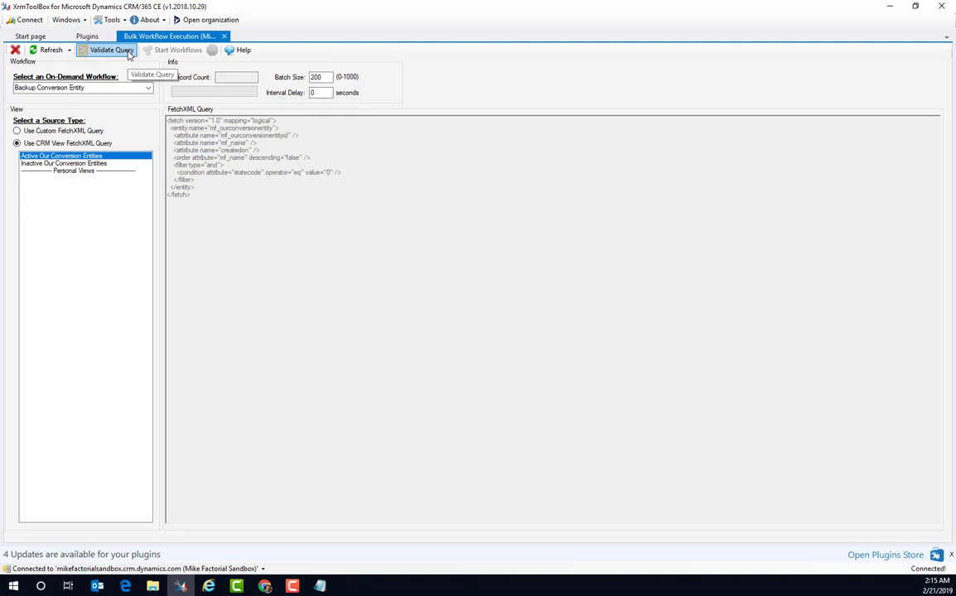
Validate the view's query and start the backup workflow on all its records
{"action": "left_click", "coordinate": [128, 53]}
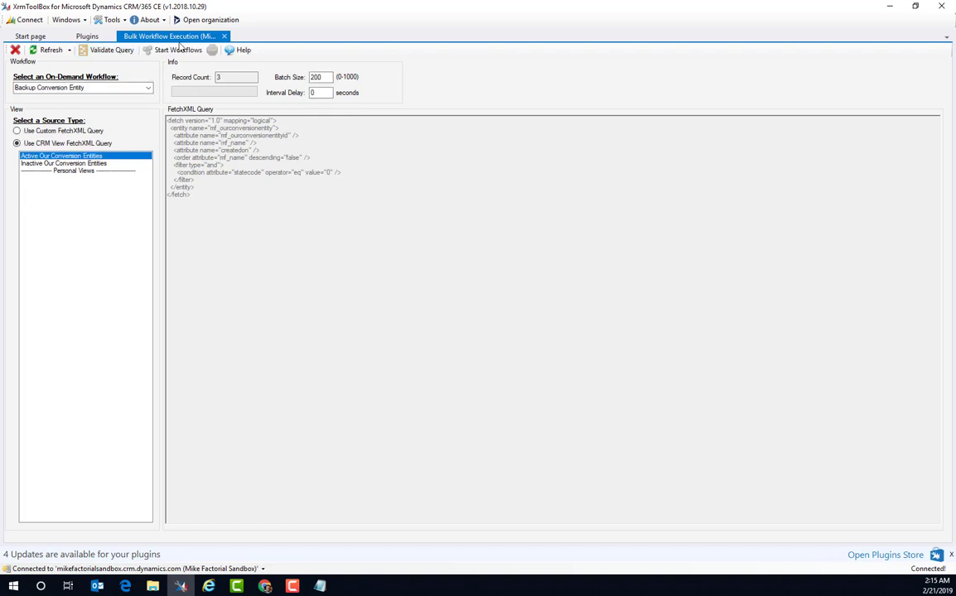
{"action": "left_click", "coordinate": [179, 49]}
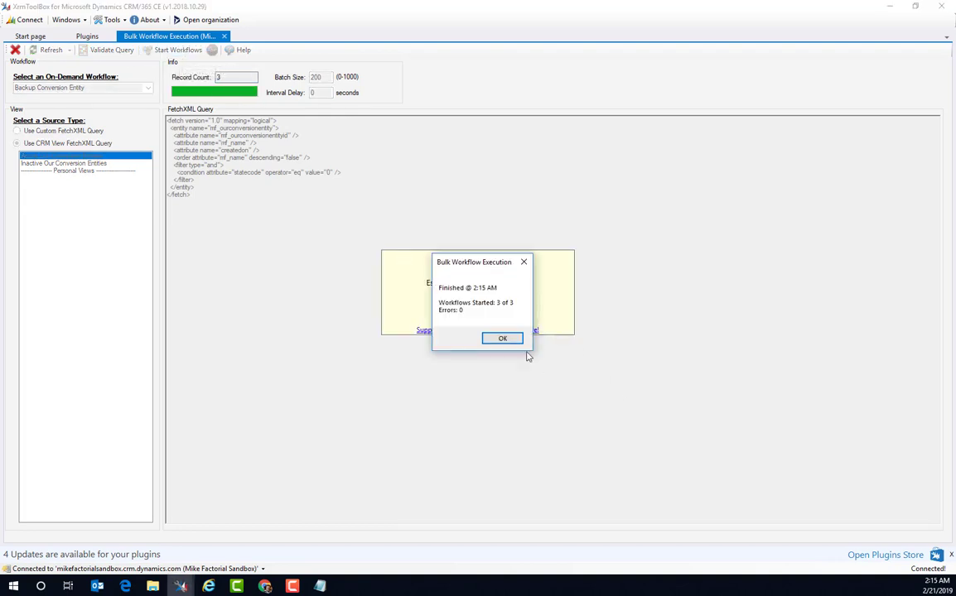
{"action": "left_click", "coordinate": [502, 337]}
Open the Test 1 record from the Dynamics 365 Advanced Find results and check the status of its Backup Conversion Entity background process
{"action": "key", "text": "alt+Tab"}
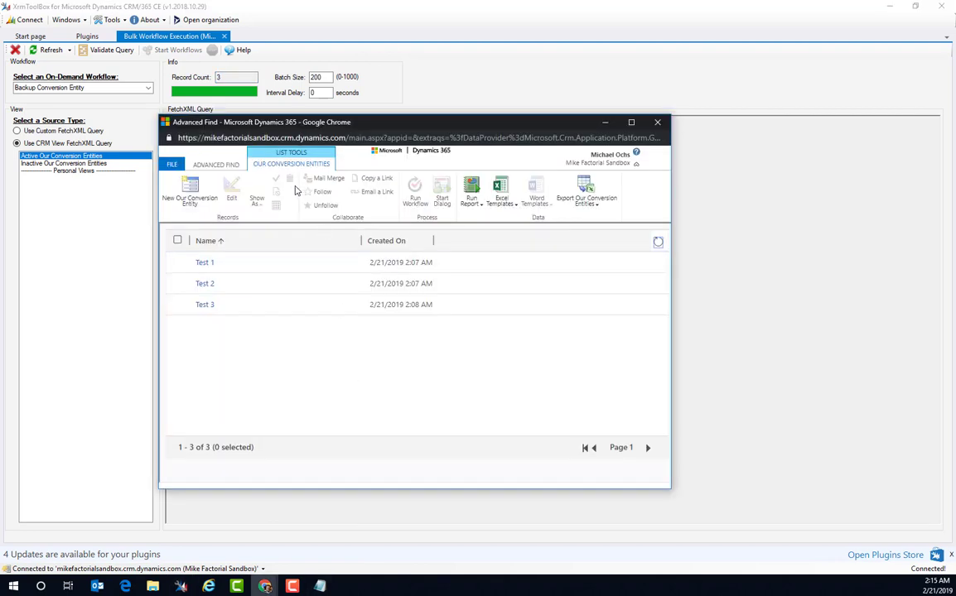
{"action": "double_click", "coordinate": [291, 267]}
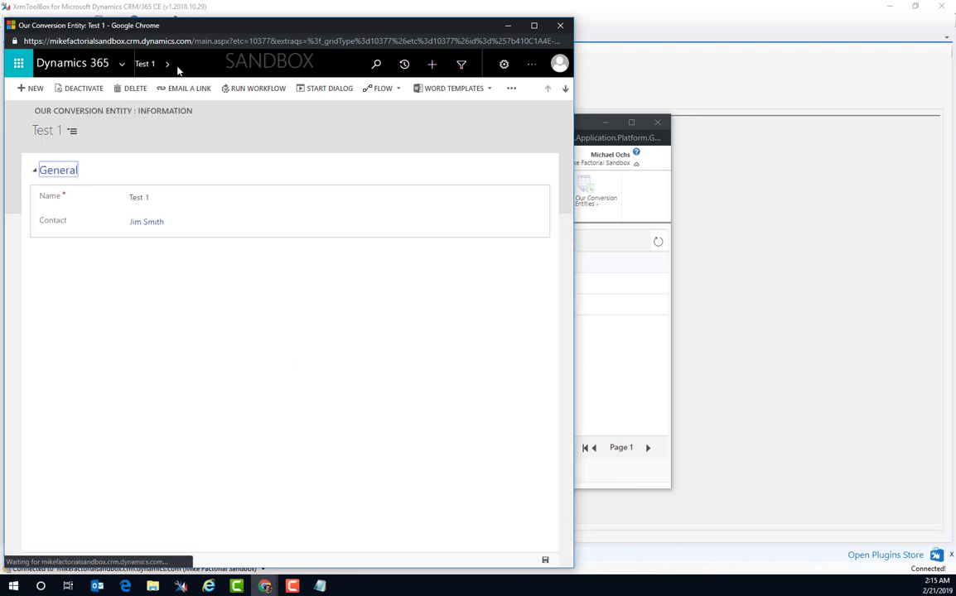
{"action": "left_click", "coordinate": [167, 63]}
{"action": "left_click", "coordinate": [217, 116]}
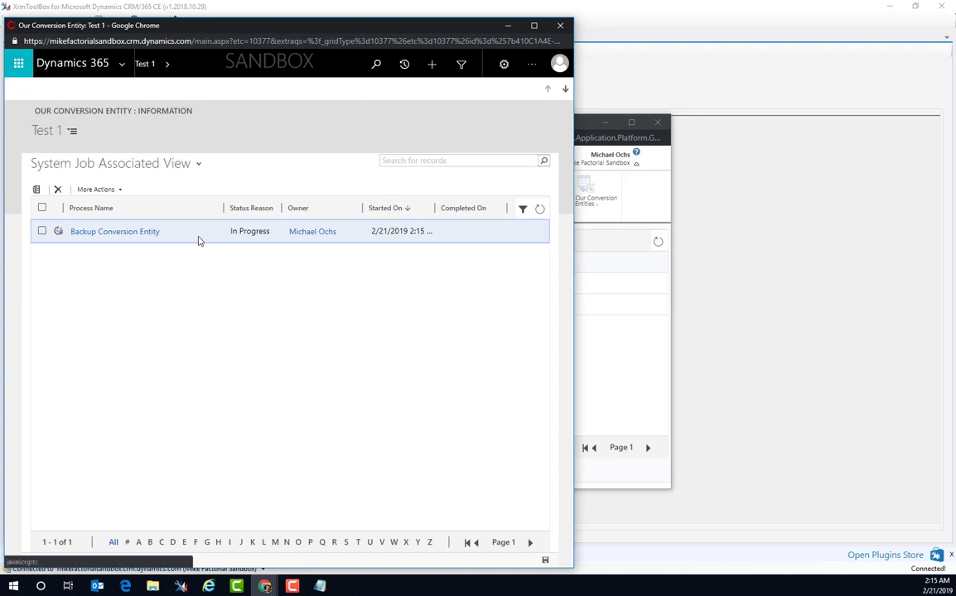
{"action": "left_click", "coordinate": [186, 241]}
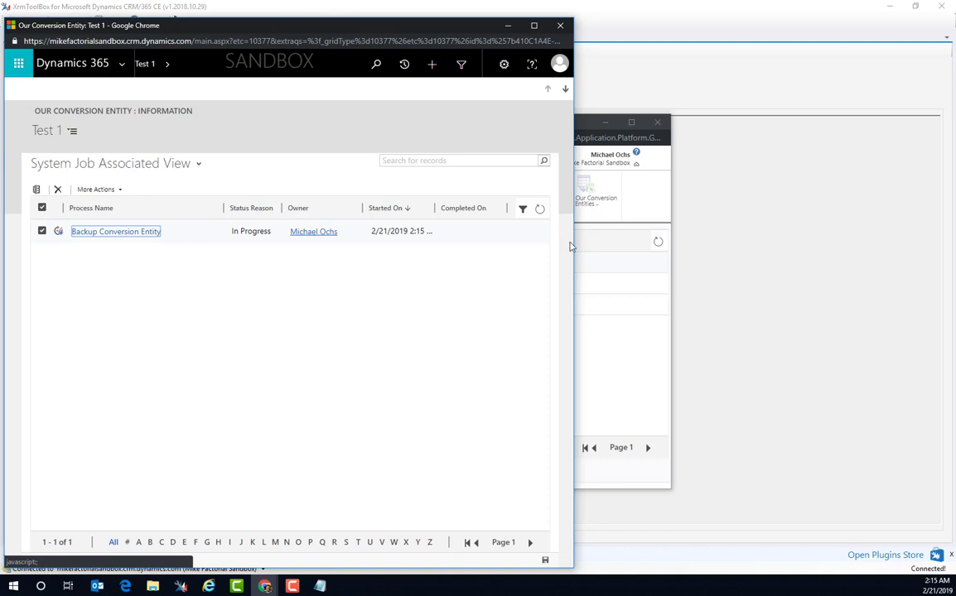
{"action": "left_click", "coordinate": [539, 209]}
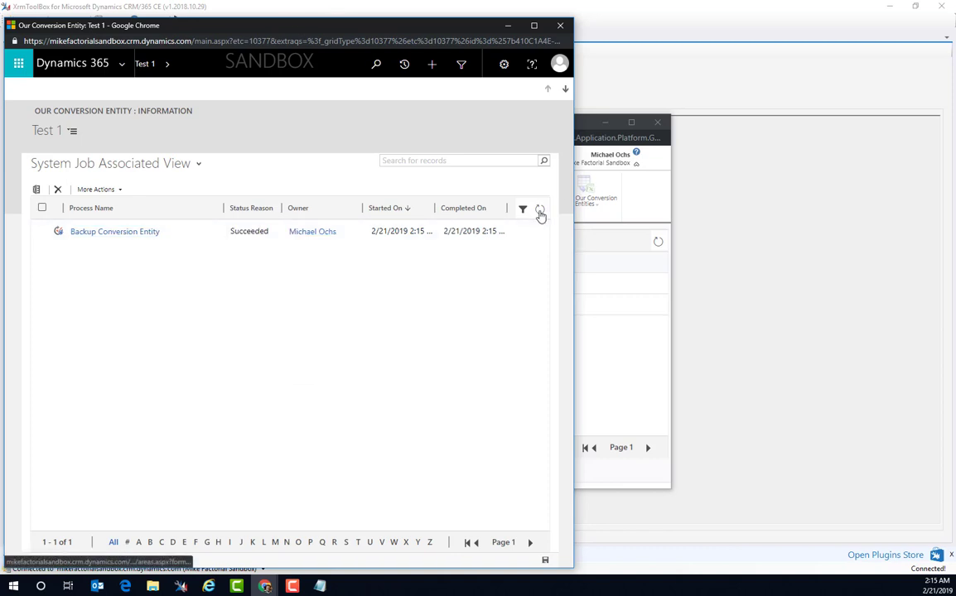
{"action": "left_click", "coordinate": [204, 232]}
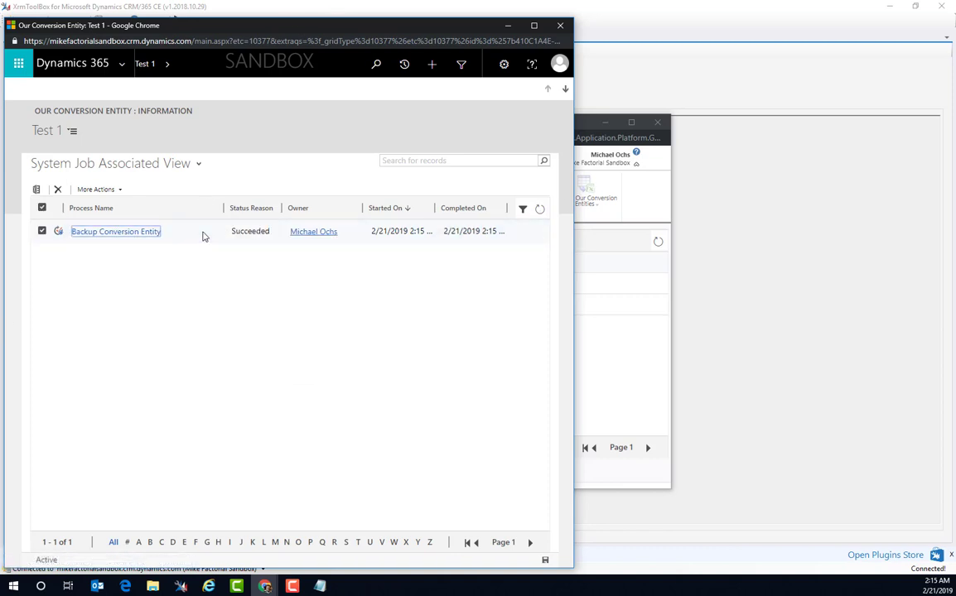
{"action": "left_click", "coordinate": [507, 25]}
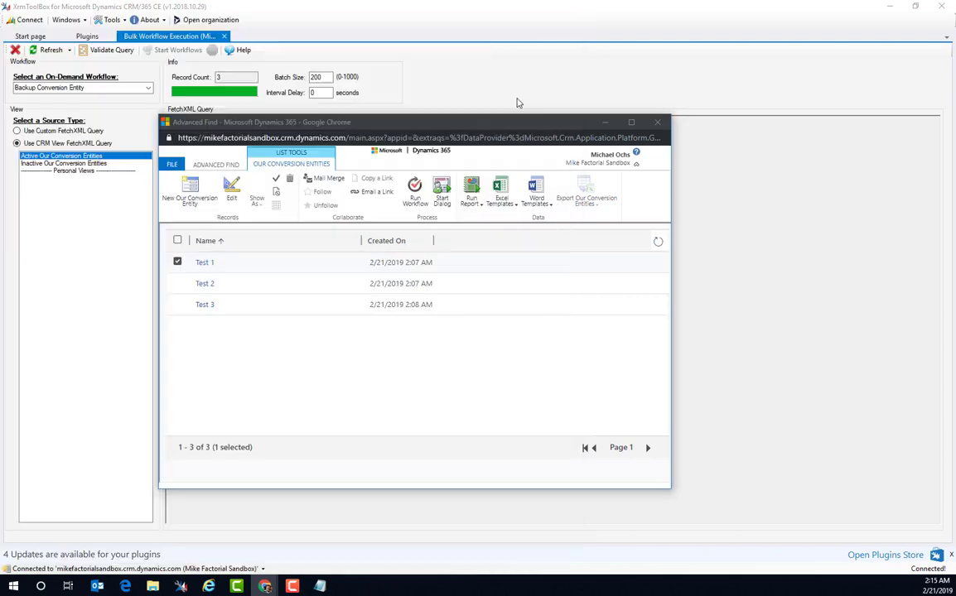
Return to the Advanced Find query and set it to look for Snapshots
{"action": "left_click", "coordinate": [215, 164]}
{"action": "left_click", "coordinate": [303, 234]}
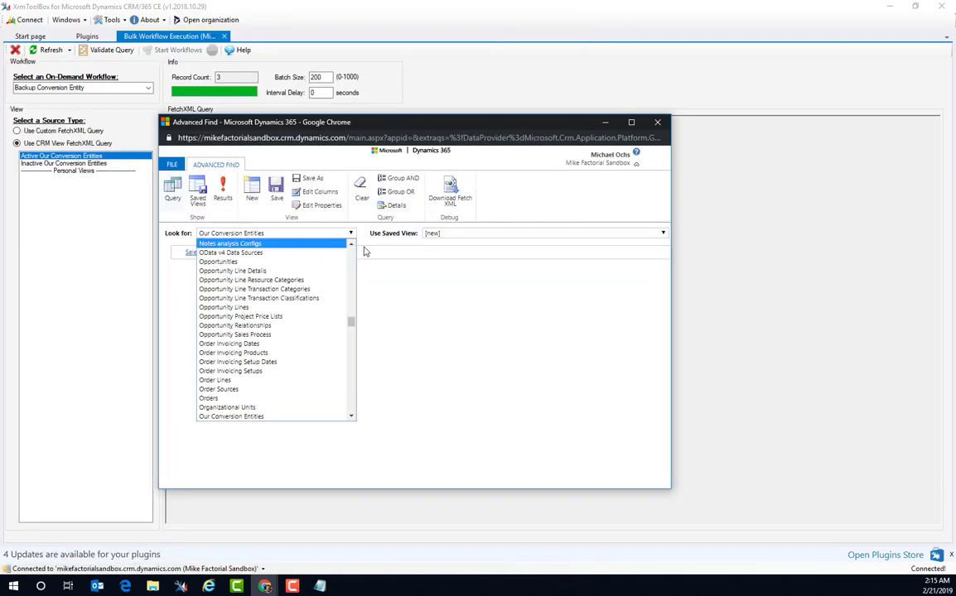
{"action": "type", "text": "sn"}
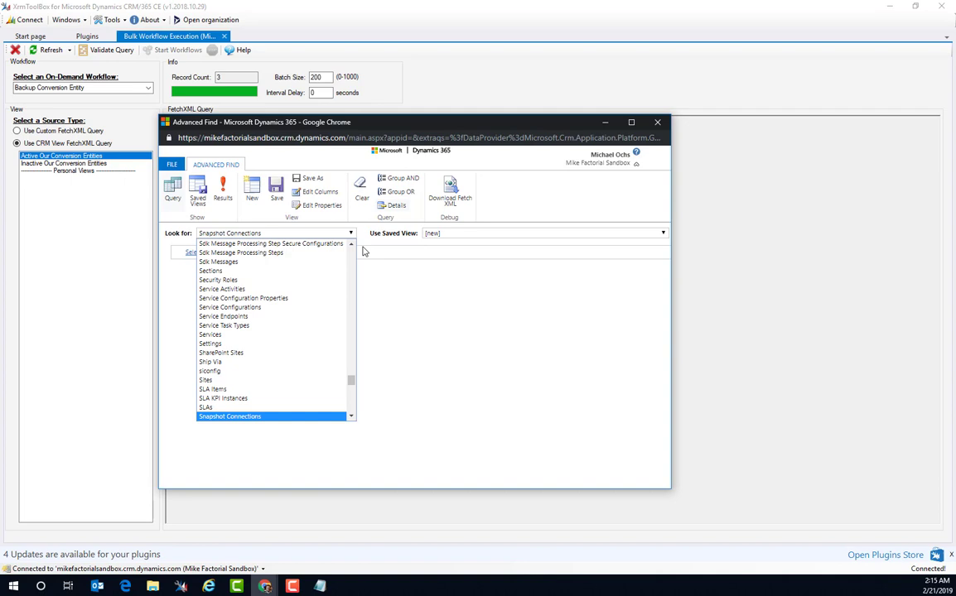
{"action": "key", "text": "Down"}
{"action": "key", "text": "Down"}
{"action": "key", "text": "Down"}
{"action": "key", "text": "Down"}
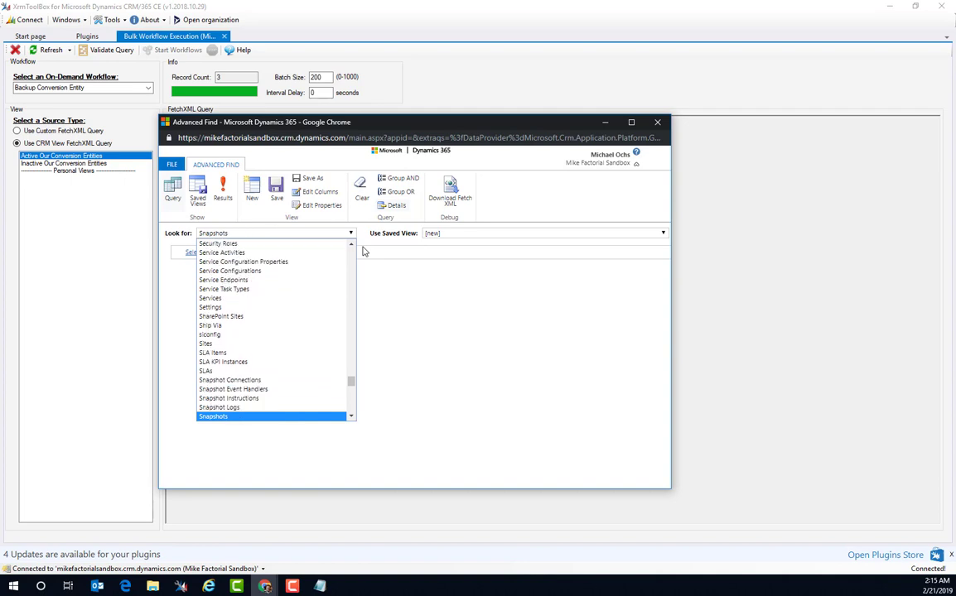
Run the Snapshots query and review the snapshot records of Test 1, Test 2, Test 3 and the account
{"action": "key", "text": "Return"}
{"action": "left_click", "coordinate": [223, 190]}
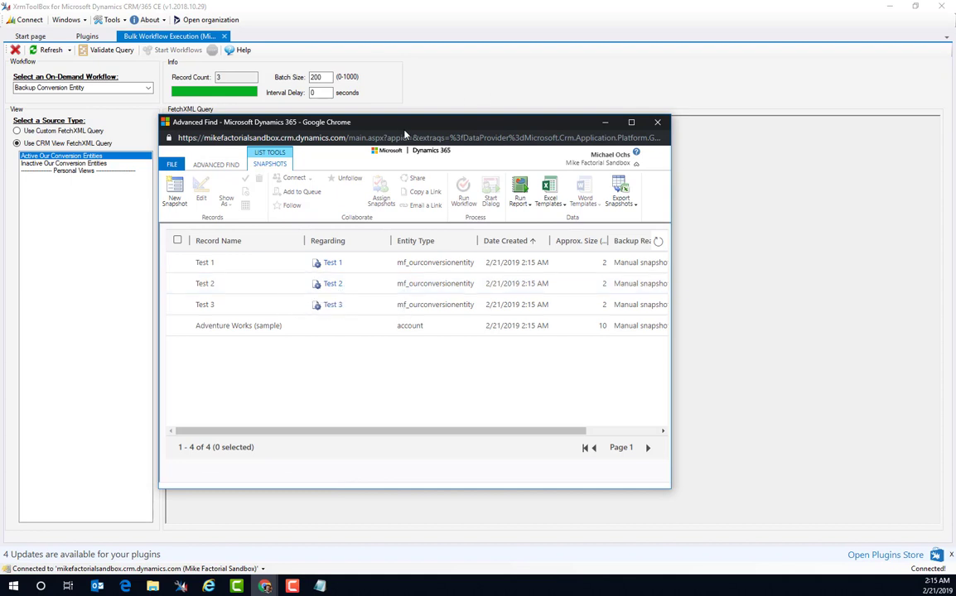
{"action": "left_click_drag", "start_coordinate": [445, 122], "coordinate": [495, 85]}
{"action": "left_click", "coordinate": [325, 229]}
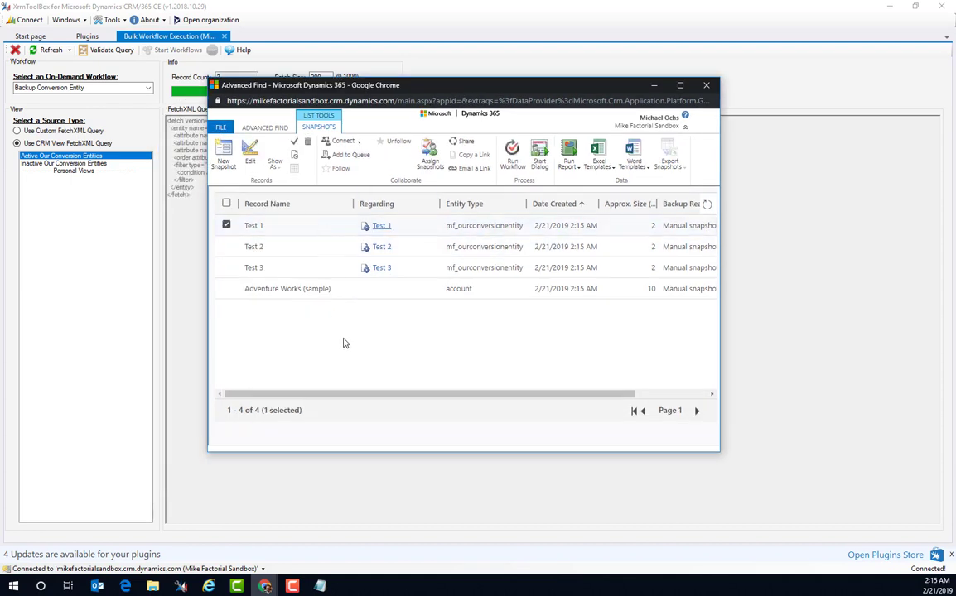
{"action": "left_click", "coordinate": [408, 293]}
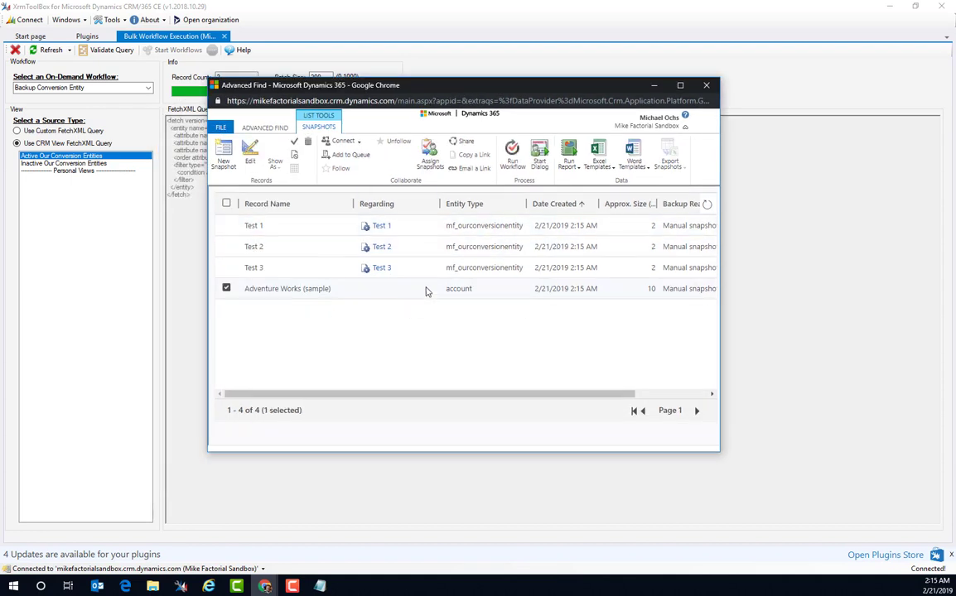
{"action": "left_click", "coordinate": [487, 234]}
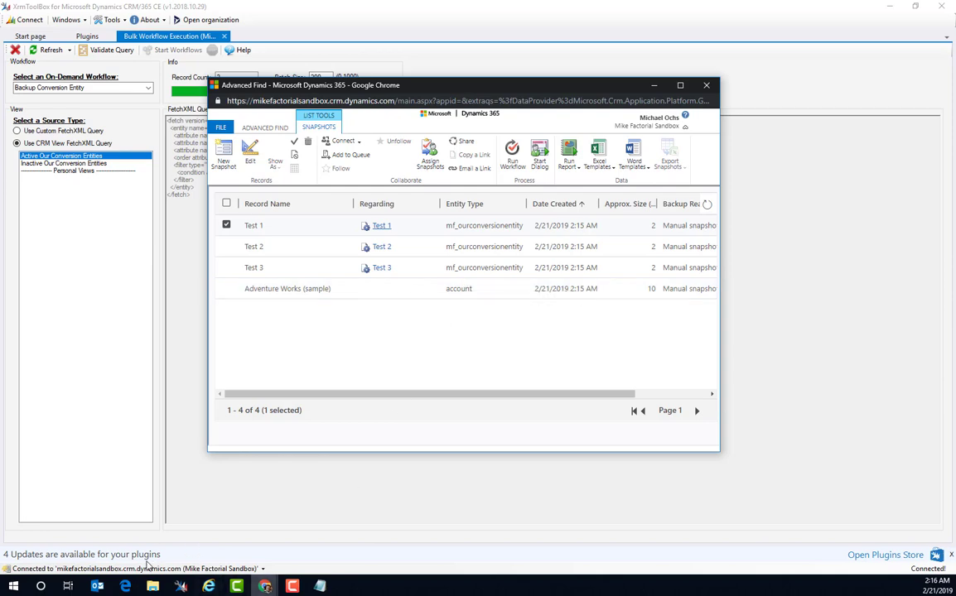
Switch to the Backup Conversion Entity process window and deactivate that process
{"action": "left_click", "coordinate": [266, 587]}
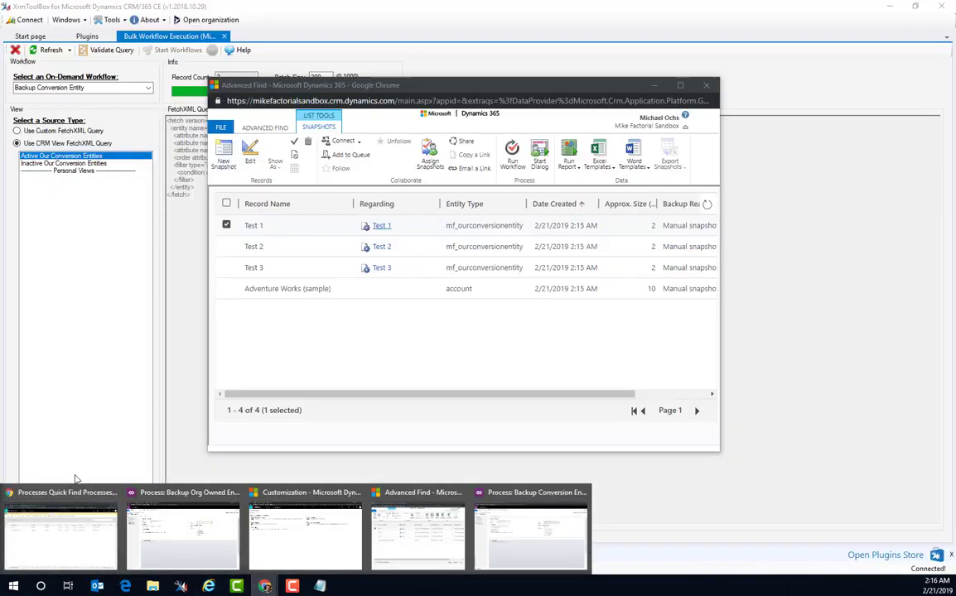
{"action": "mouse_move", "coordinate": [93, 510]}
{"action": "left_click", "coordinate": [81, 288]}
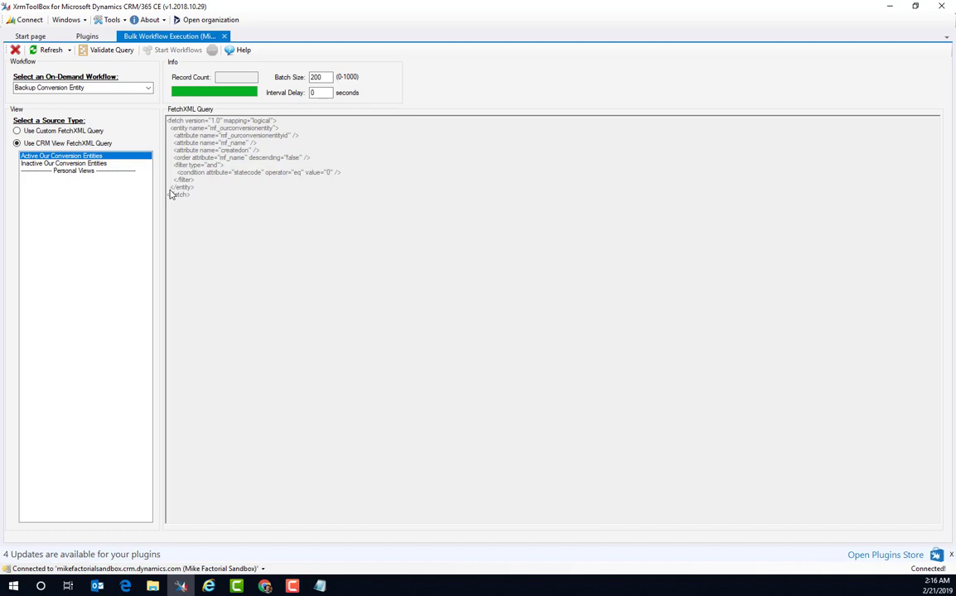
{"action": "left_click", "coordinate": [891, 10]}
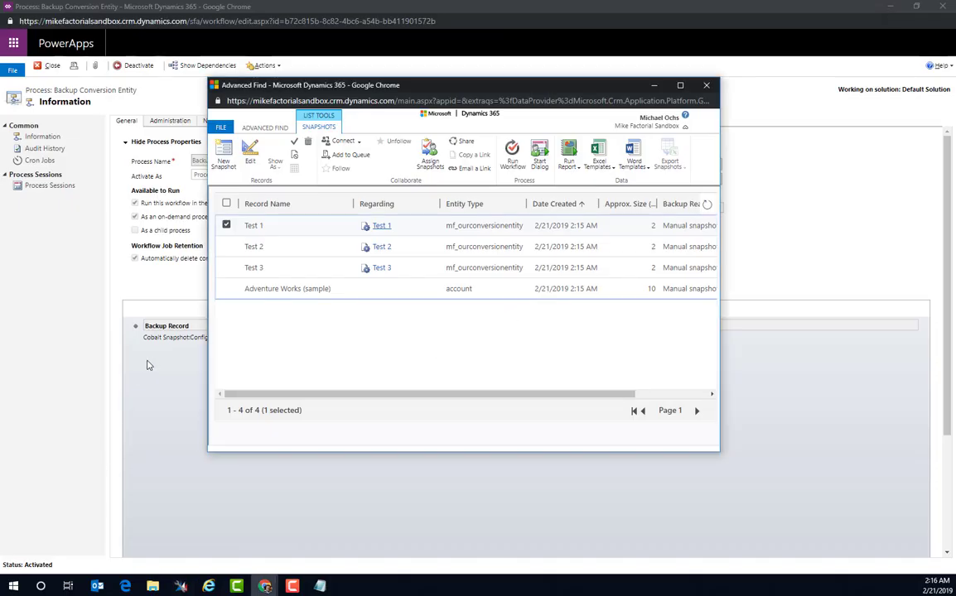
{"action": "left_click", "coordinate": [104, 341]}
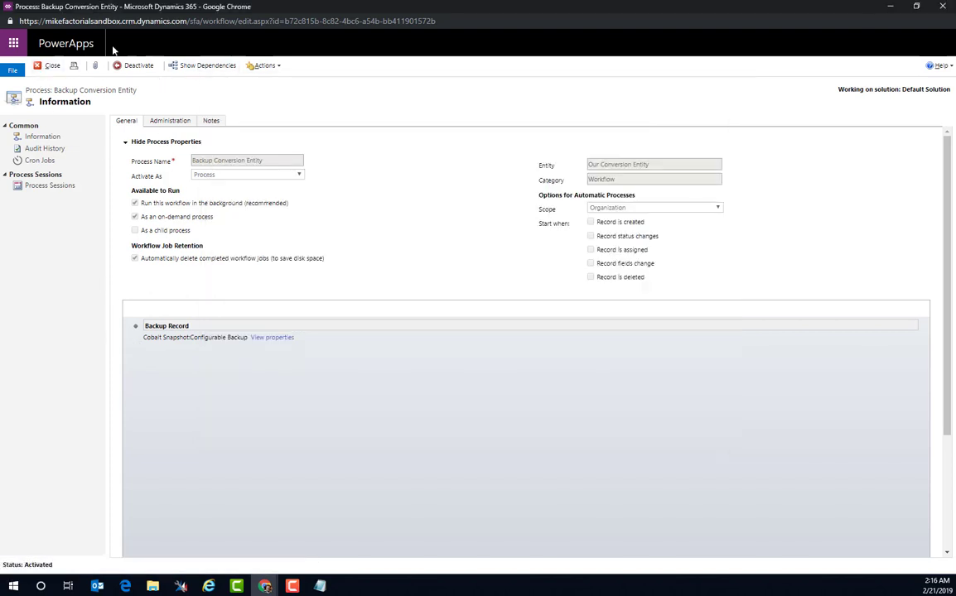
{"action": "left_click", "coordinate": [131, 65]}
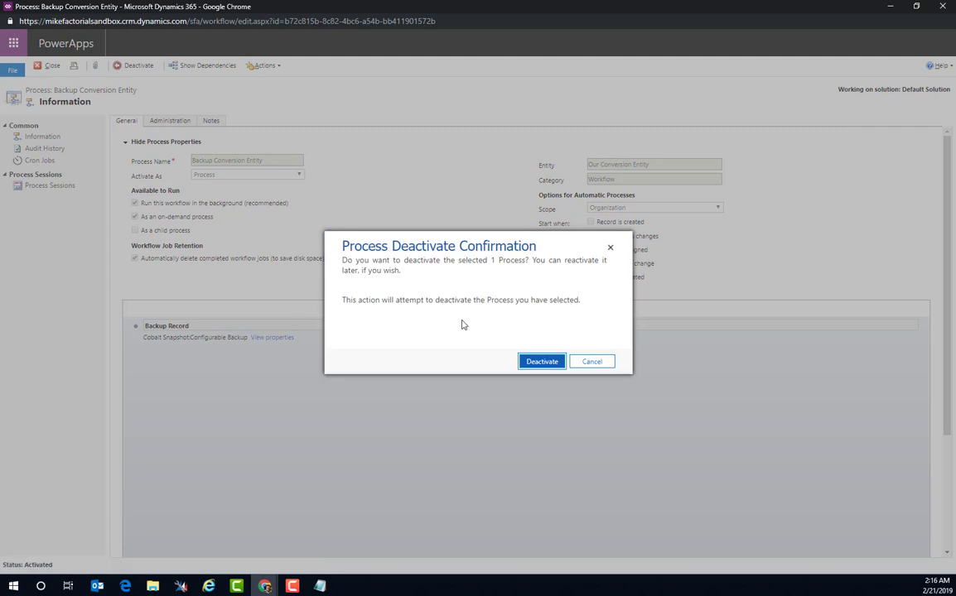
{"action": "left_click", "coordinate": [544, 362]}
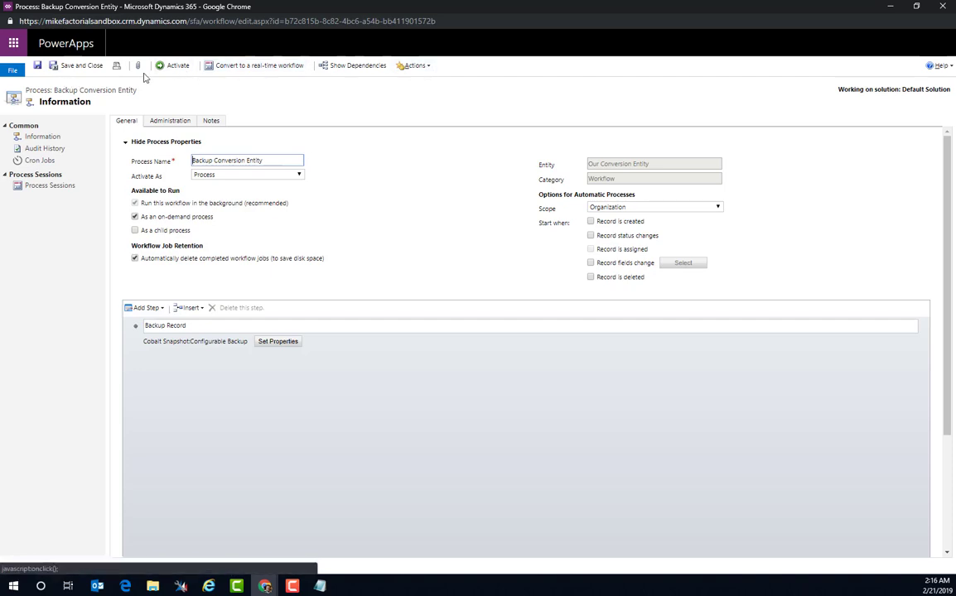
Delete the deactivated Backup Conversion Entity process
{"action": "left_click", "coordinate": [414, 65]}
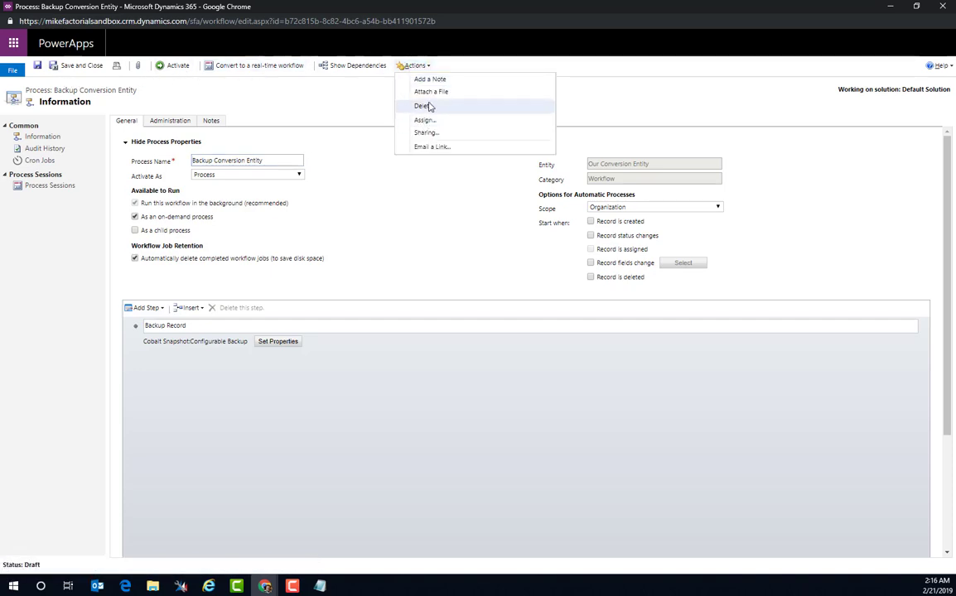
{"action": "left_click", "coordinate": [423, 105]}
{"action": "left_click", "coordinate": [519, 348]}
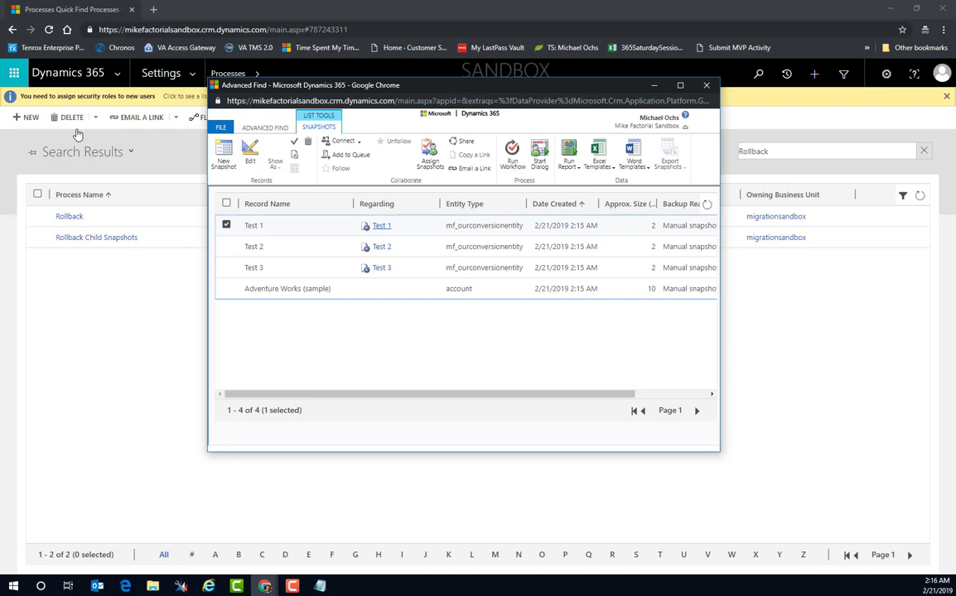
Go to the Solutions list in the Dynamics 365 settings and open the Conversion Solution
{"action": "left_click", "coordinate": [191, 75]}
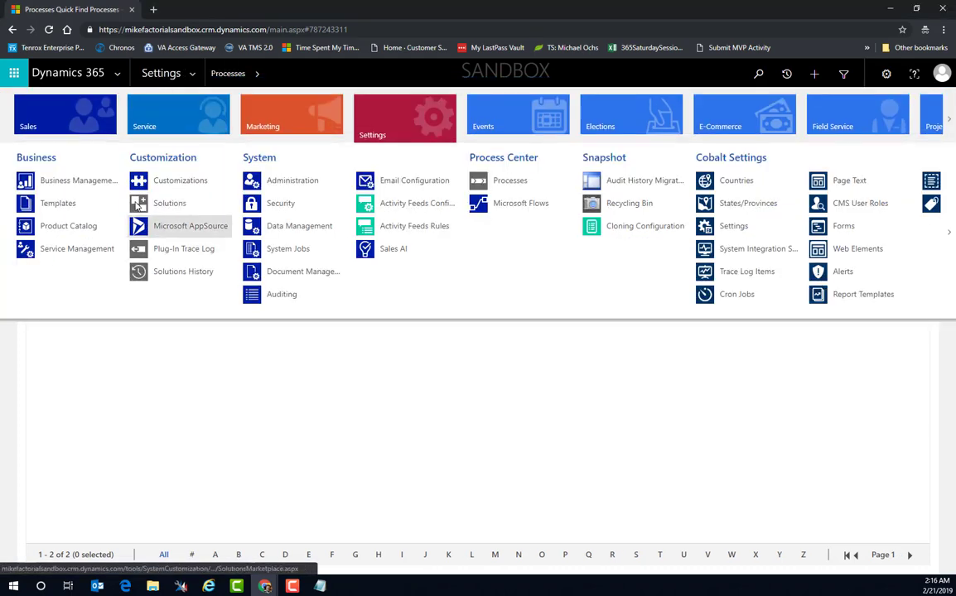
{"action": "left_click", "coordinate": [162, 186]}
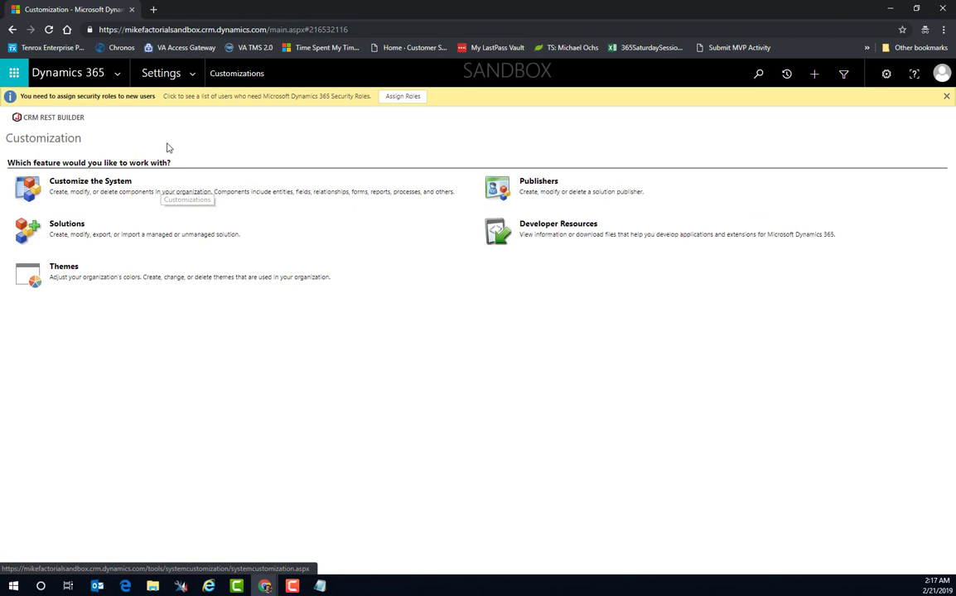
{"action": "left_click", "coordinate": [192, 73]}
{"action": "left_click", "coordinate": [153, 213]}
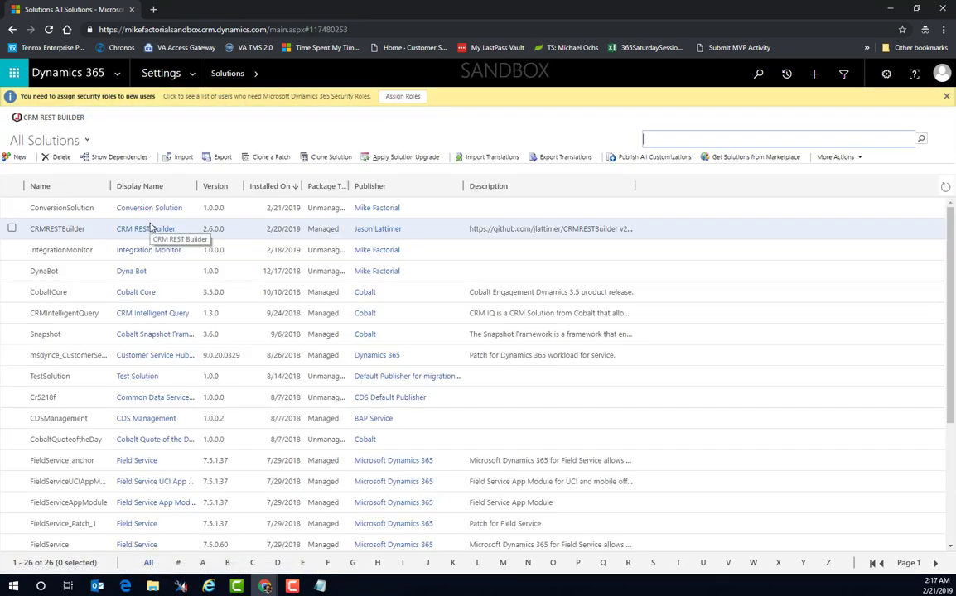
{"action": "left_click", "coordinate": [151, 227]}
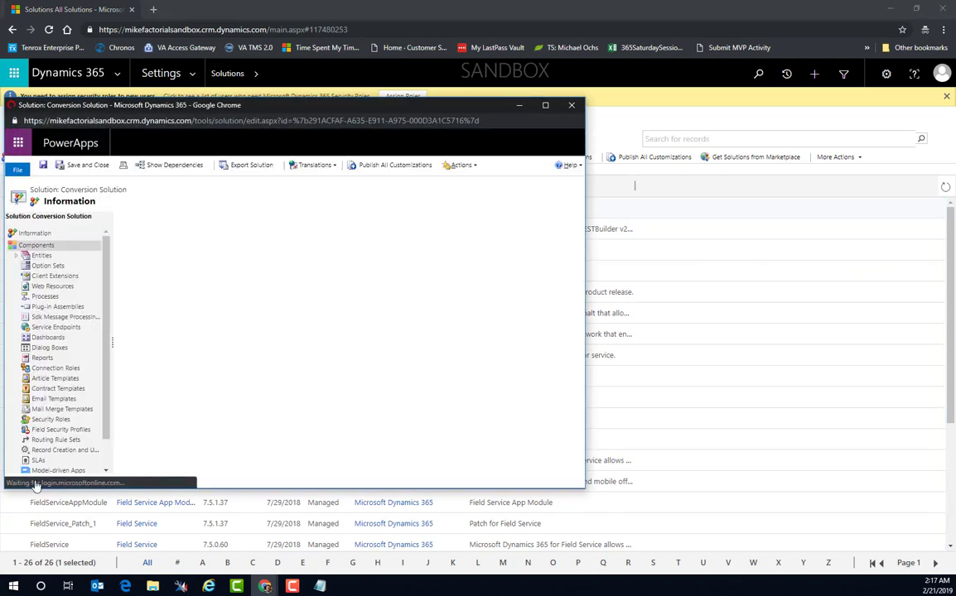
Delete the 1:N relationship from Our Conversion Entity to Account in the Conversion Solution
{"action": "left_click", "coordinate": [16, 255]}
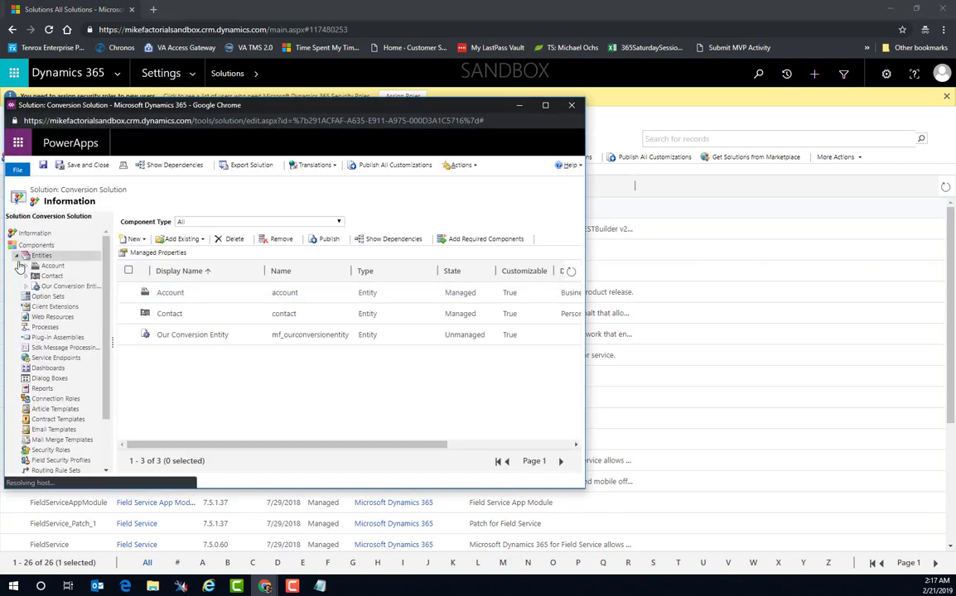
{"action": "left_click", "coordinate": [58, 286]}
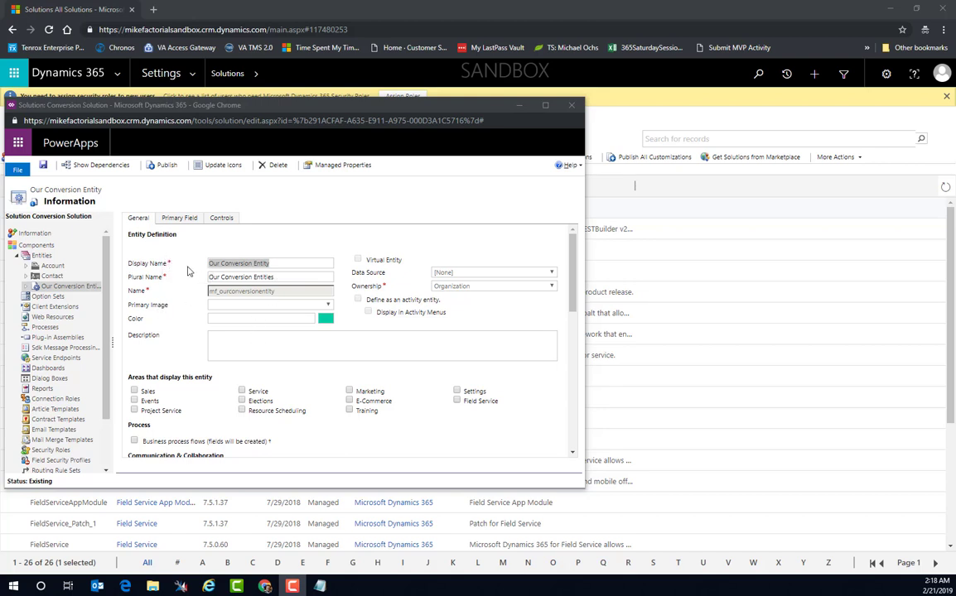
{"action": "left_click", "coordinate": [26, 286]}
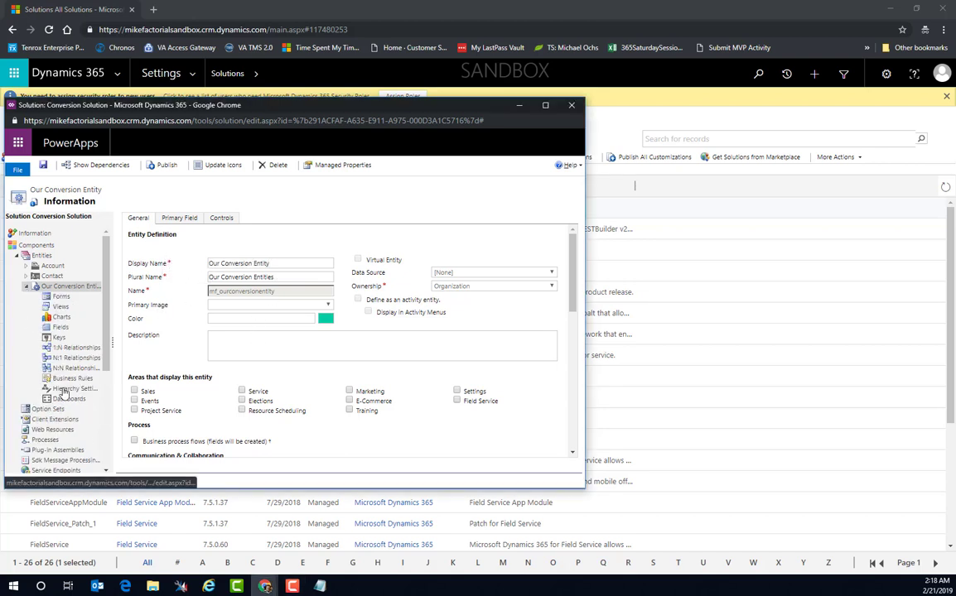
{"action": "left_click", "coordinate": [68, 347]}
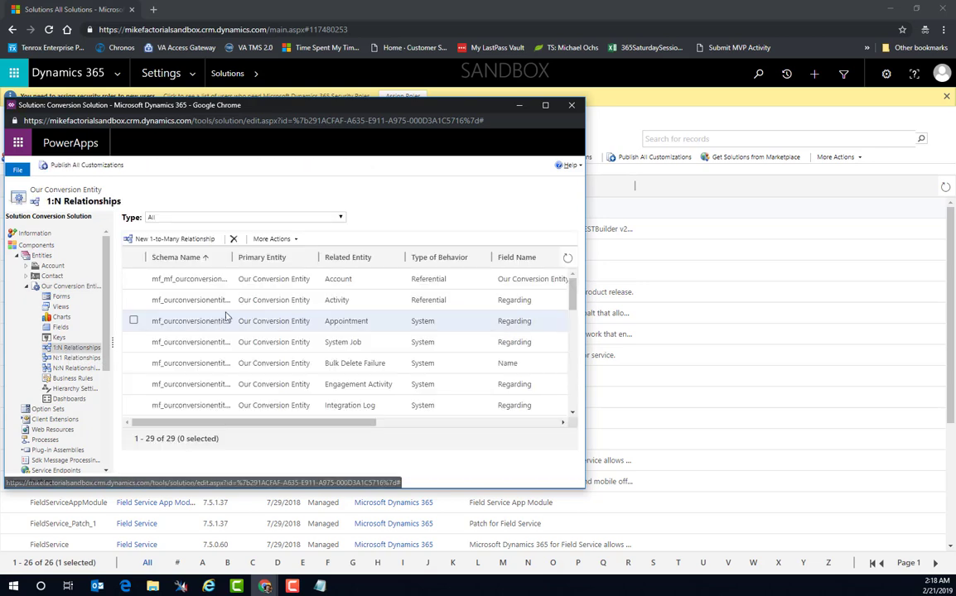
{"action": "left_click", "coordinate": [331, 279]}
{"action": "left_click", "coordinate": [235, 239]}
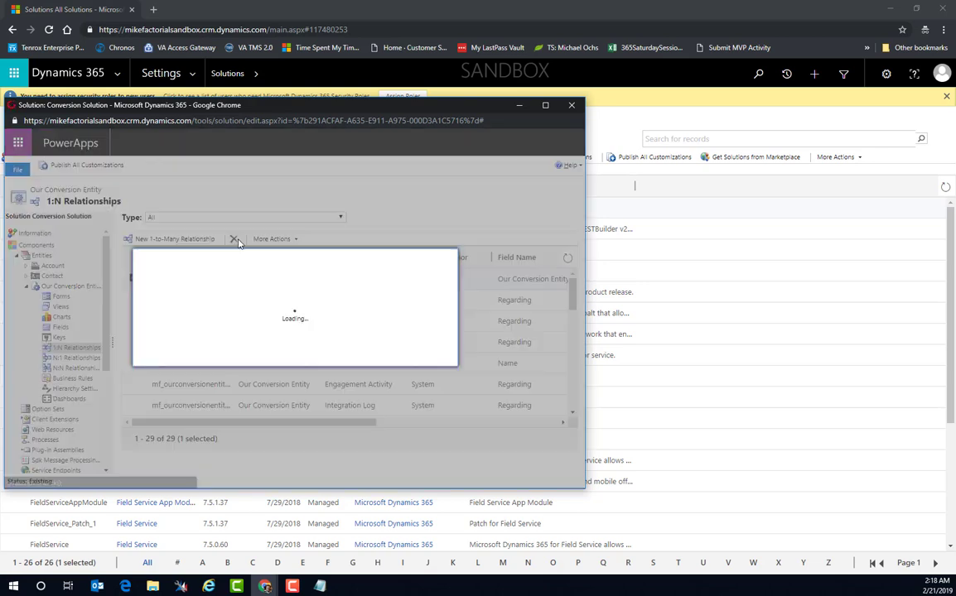
{"action": "left_click", "coordinate": [367, 353]}
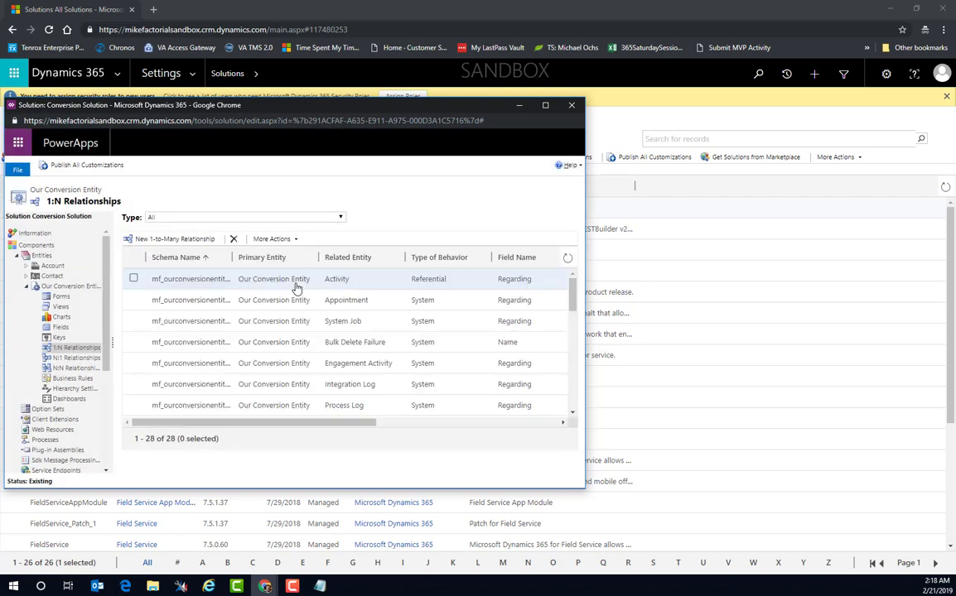
Delete the organization-owned entity Our Conversion Entity
{"action": "left_click", "coordinate": [68, 286]}
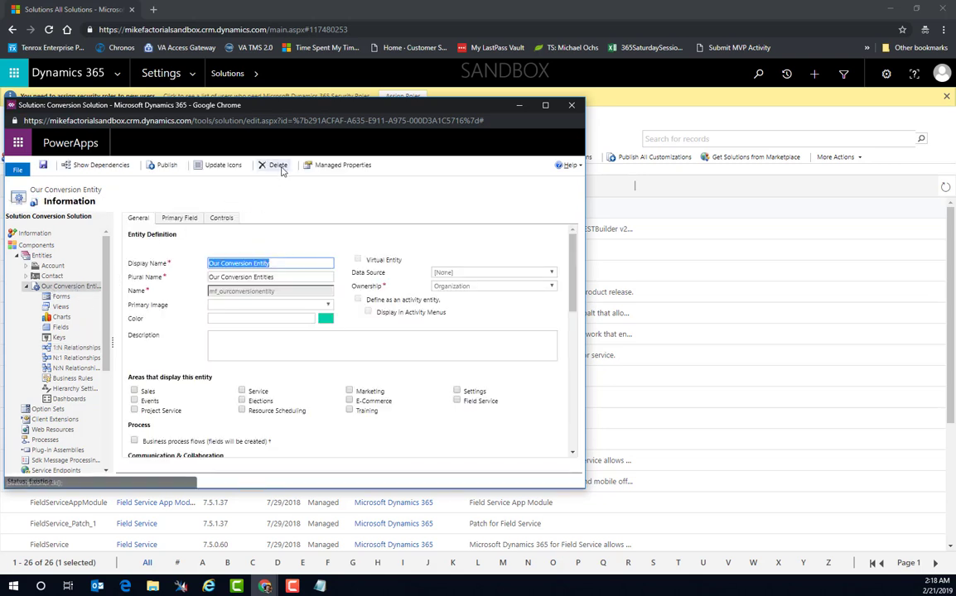
{"action": "left_click", "coordinate": [278, 166]}
{"action": "left_click", "coordinate": [356, 353]}
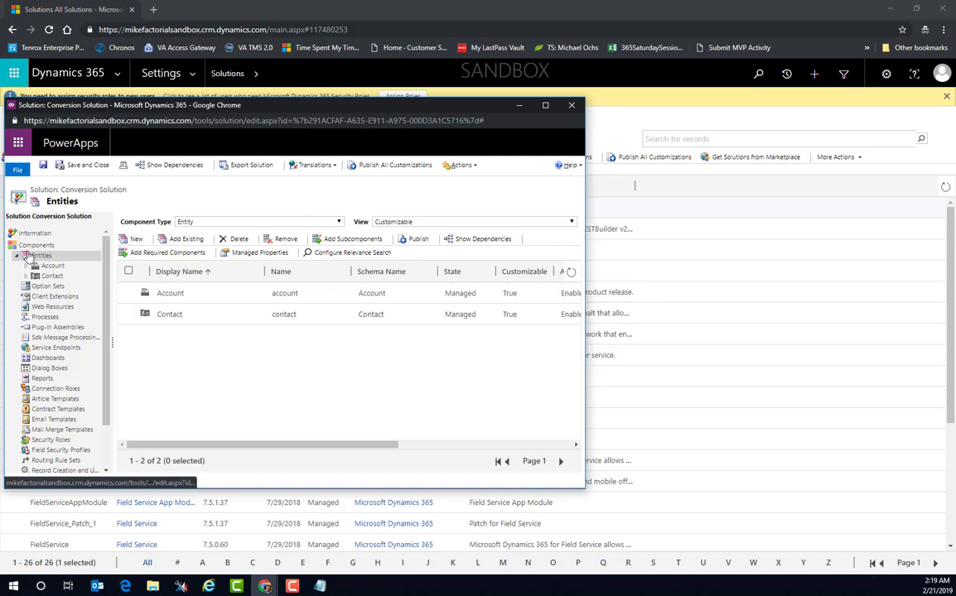
Create and save a new entity named Our Conversion Entity, plural name Our Conversion Entities, with User or Team ownership
{"action": "left_click", "coordinate": [135, 238]}
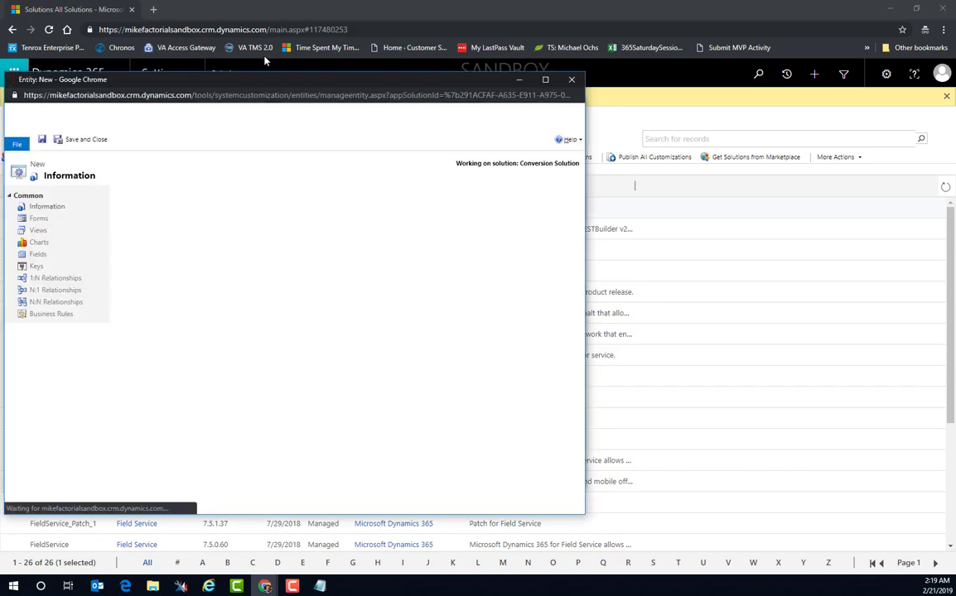
{"action": "left_click_drag", "start_coordinate": [200, 79], "coordinate": [285, 78]}
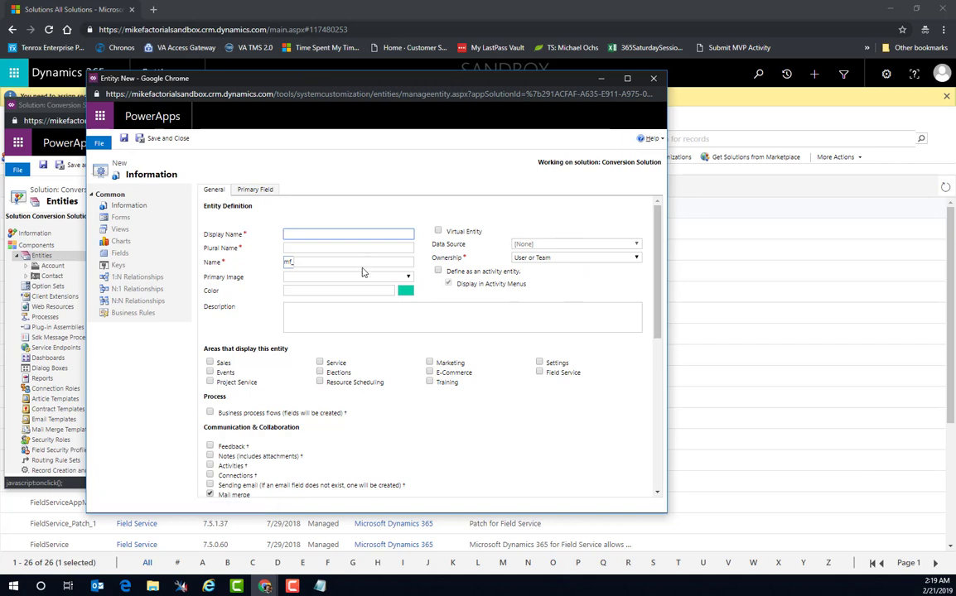
{"action": "type", "text": "Our Conversion Entity"}
{"action": "key", "text": "Tab"}
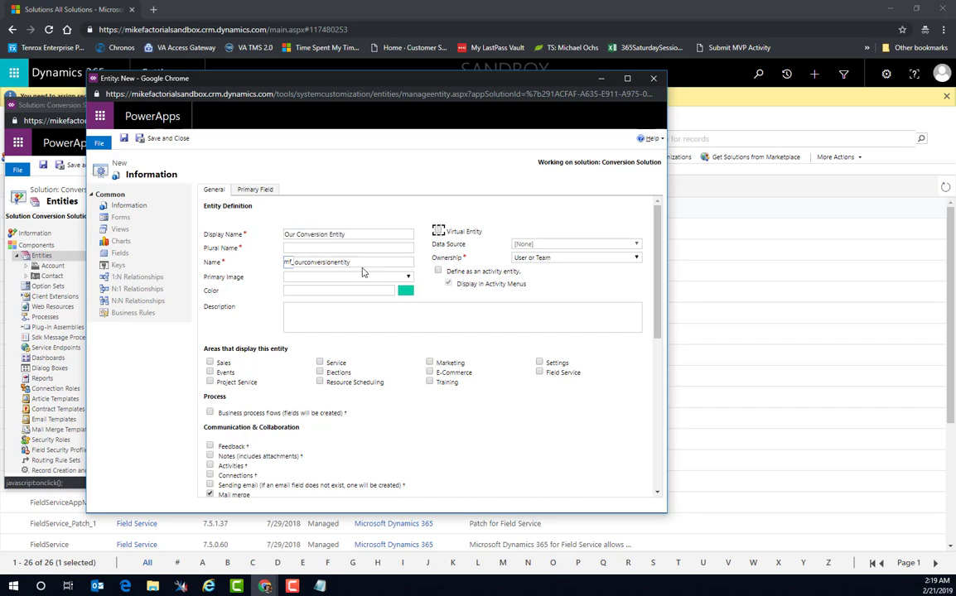
{"action": "key", "text": "Tab"}
{"action": "type", "text": "Our Conversion Entity"}
{"action": "key", "text": "BackSpace"}
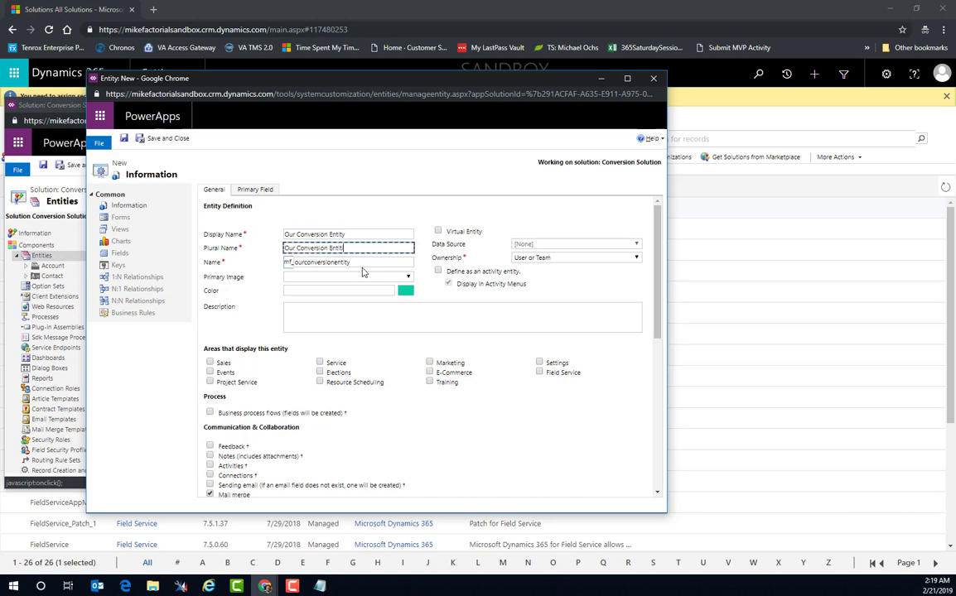
{"action": "type", "text": "ies"}
{"action": "left_click", "coordinate": [536, 259]}
{"action": "left_click", "coordinate": [535, 259]}
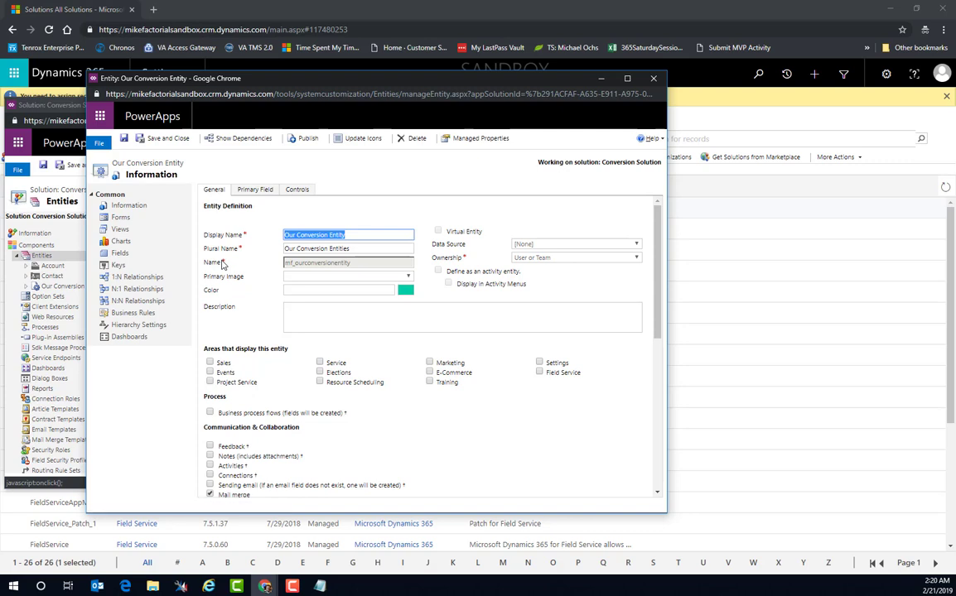
{"action": "left_click", "coordinate": [120, 253]}
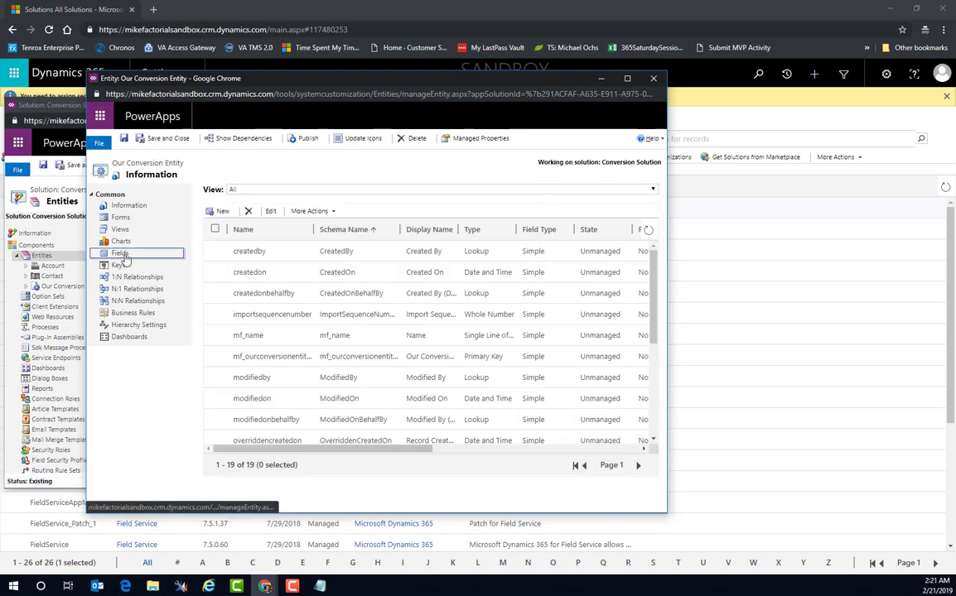
{"action": "left_click", "coordinate": [220, 211]}
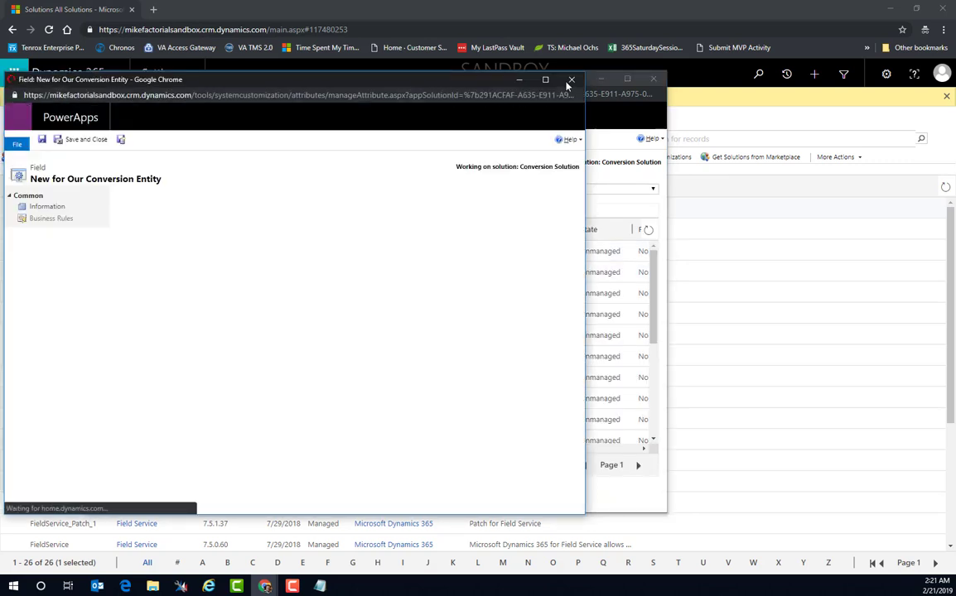
{"action": "left_click", "coordinate": [570, 79]}
Create and save an N:1 relationship from Our Conversion Entity to Contact, with the lookup field's display name Contact
{"action": "left_click", "coordinate": [149, 288]}
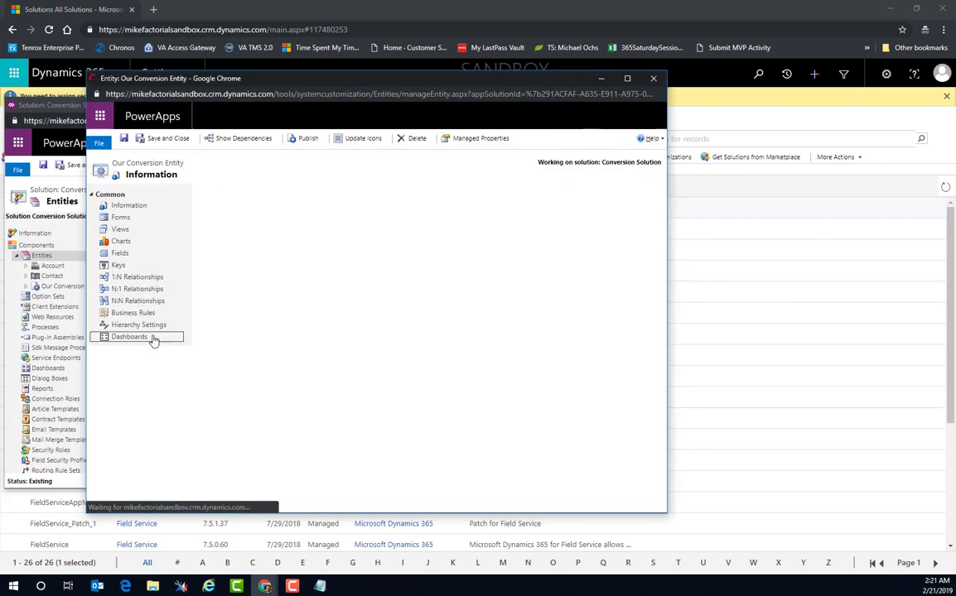
{"action": "left_click", "coordinate": [217, 211]}
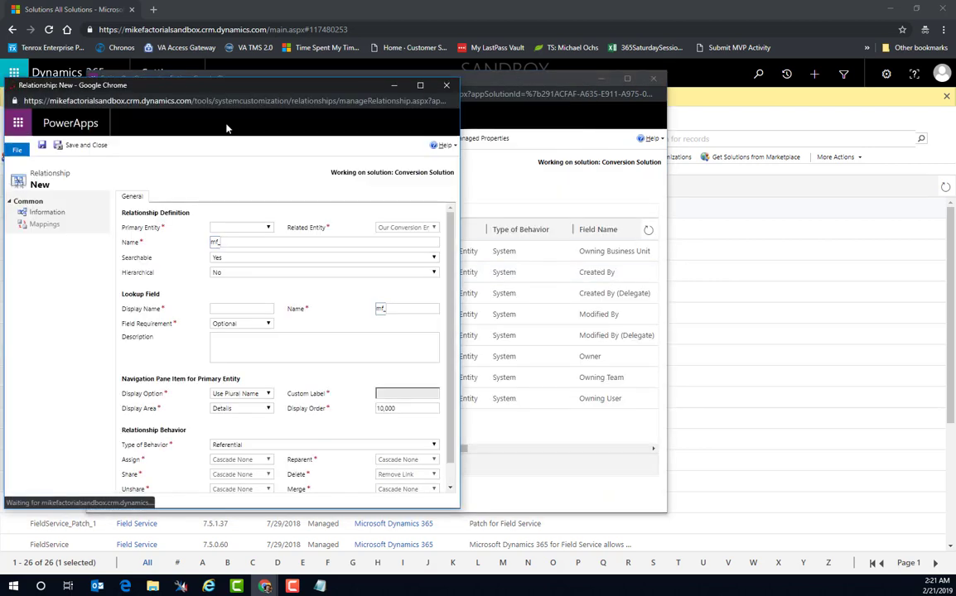
{"action": "left_click", "coordinate": [242, 227]}
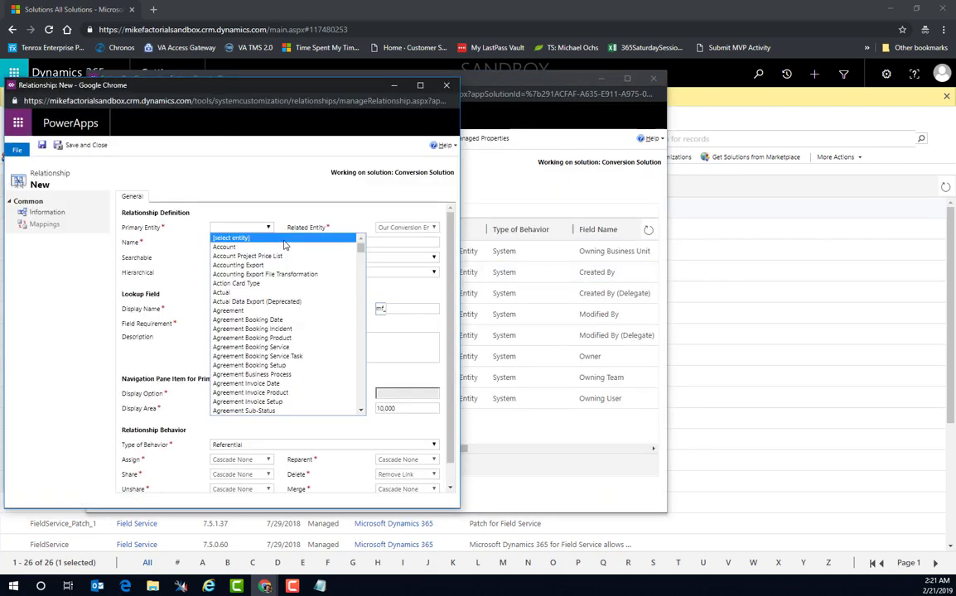
{"action": "type", "text": "contact"}
{"action": "key", "text": "Return"}
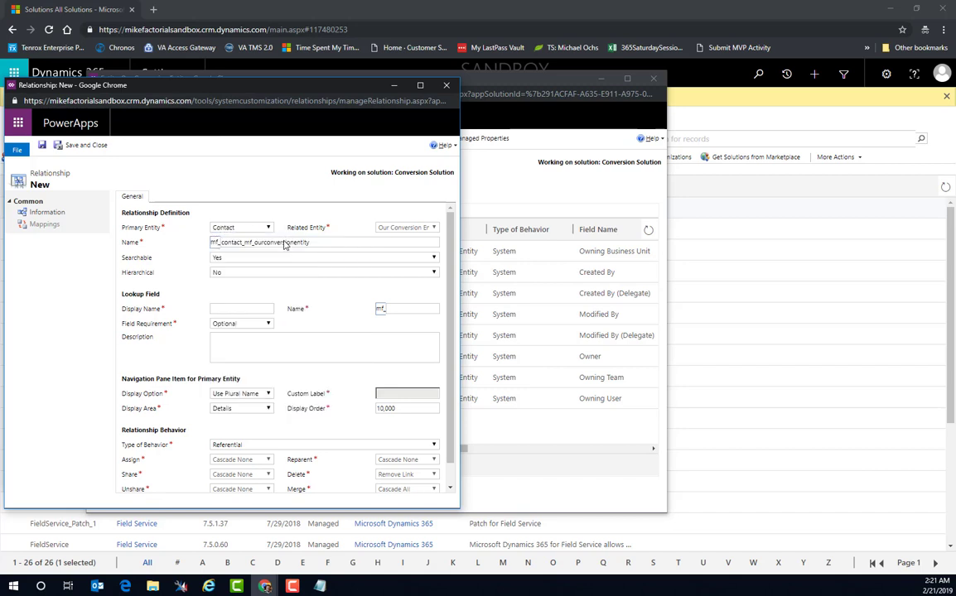
{"action": "left_click", "coordinate": [239, 308]}
{"action": "type", "text": "Contact"}
{"action": "key", "text": "Tab"}
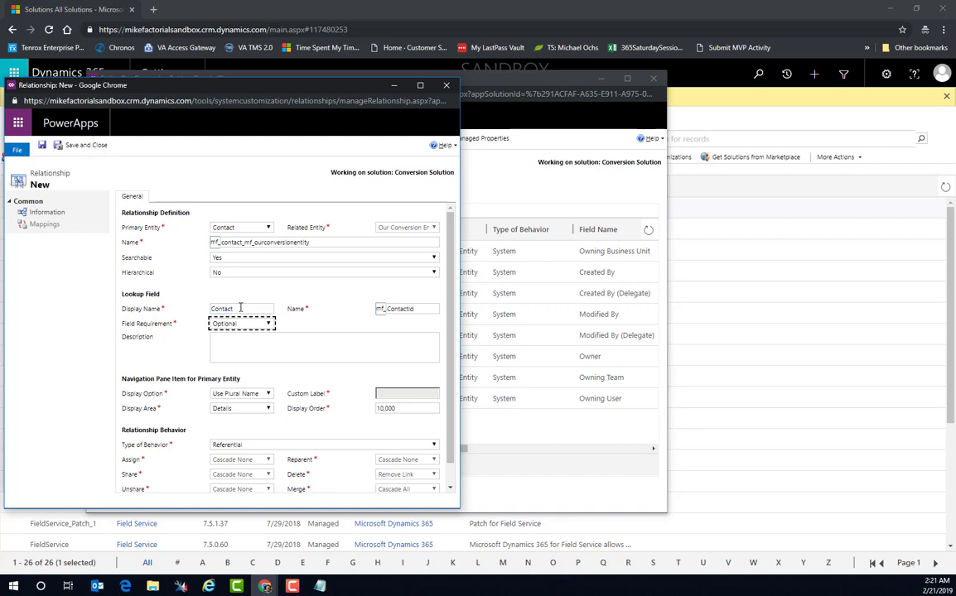
{"action": "left_click", "coordinate": [82, 145]}
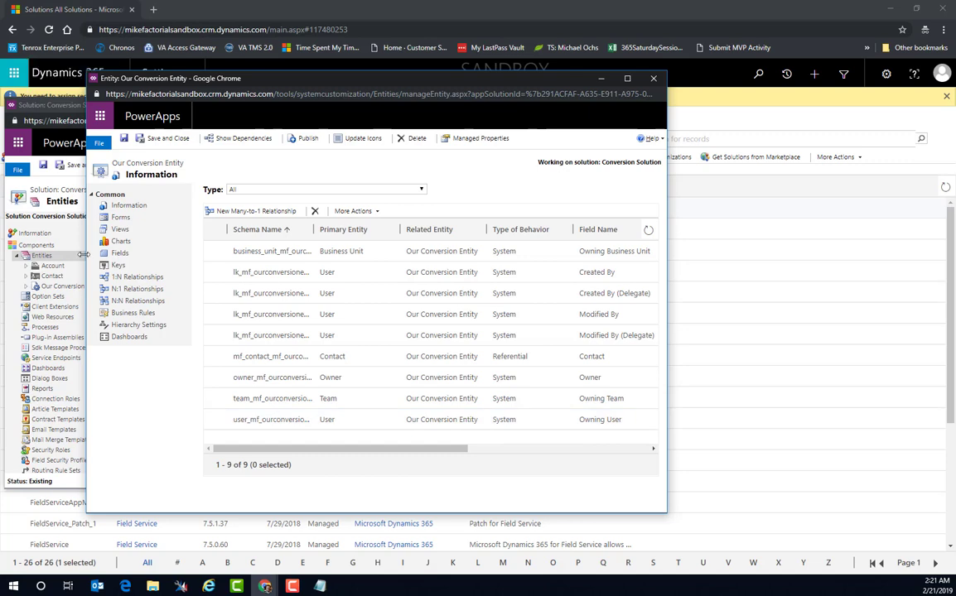
Create and save a 1:N relationship from Our Conversion Entity to Account, with lookup display name Our Conversion Entity and field name mf_OurConversionEntityId
{"action": "left_click", "coordinate": [136, 278]}
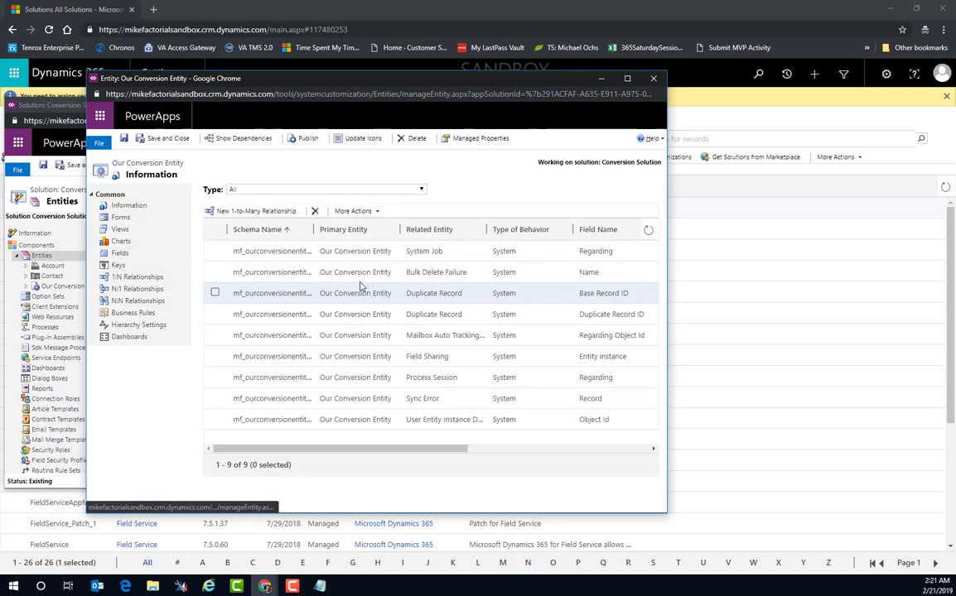
{"action": "left_click", "coordinate": [239, 212]}
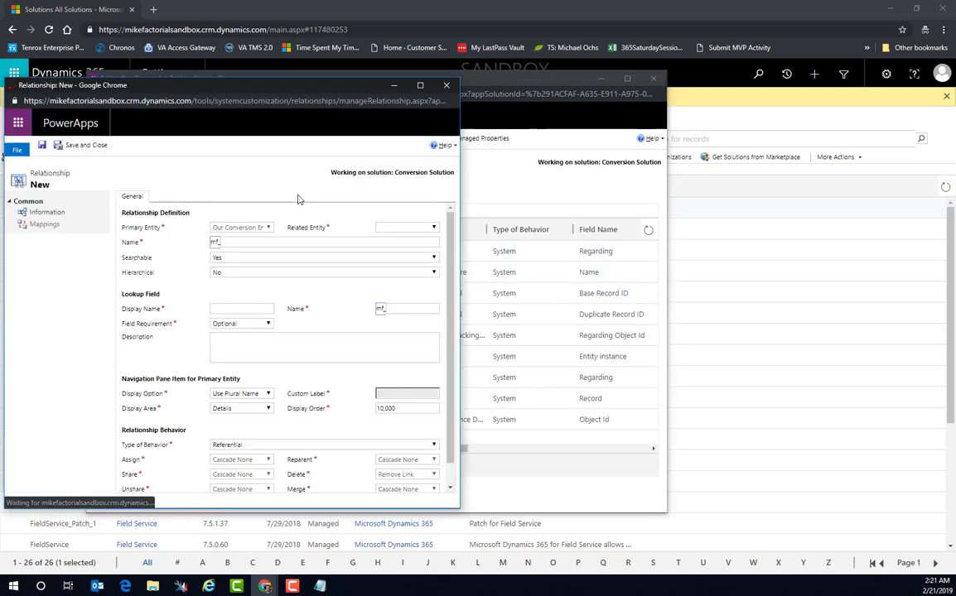
{"action": "left_click", "coordinate": [431, 227]}
{"action": "left_click", "coordinate": [438, 247]}
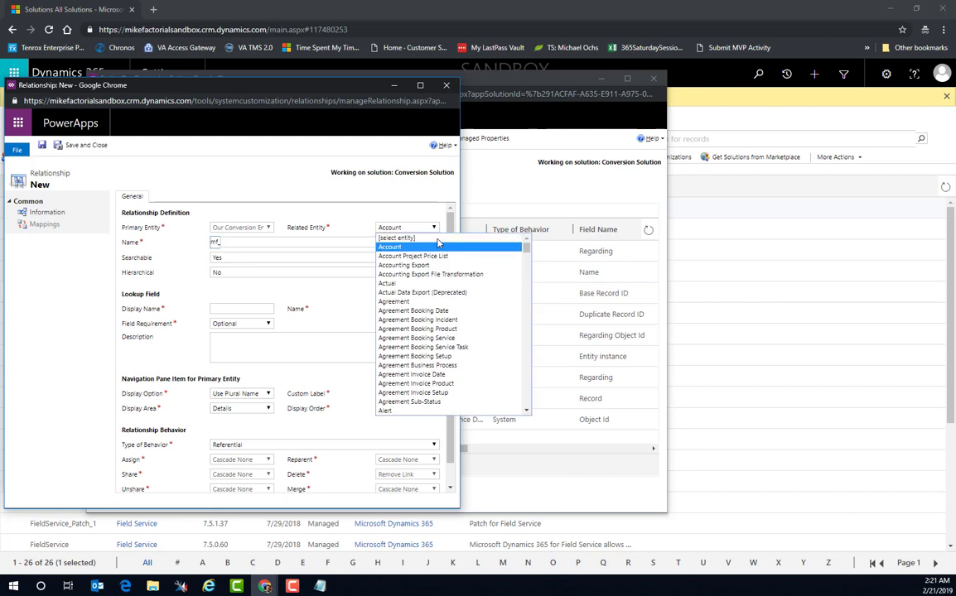
{"action": "left_click", "coordinate": [233, 308]}
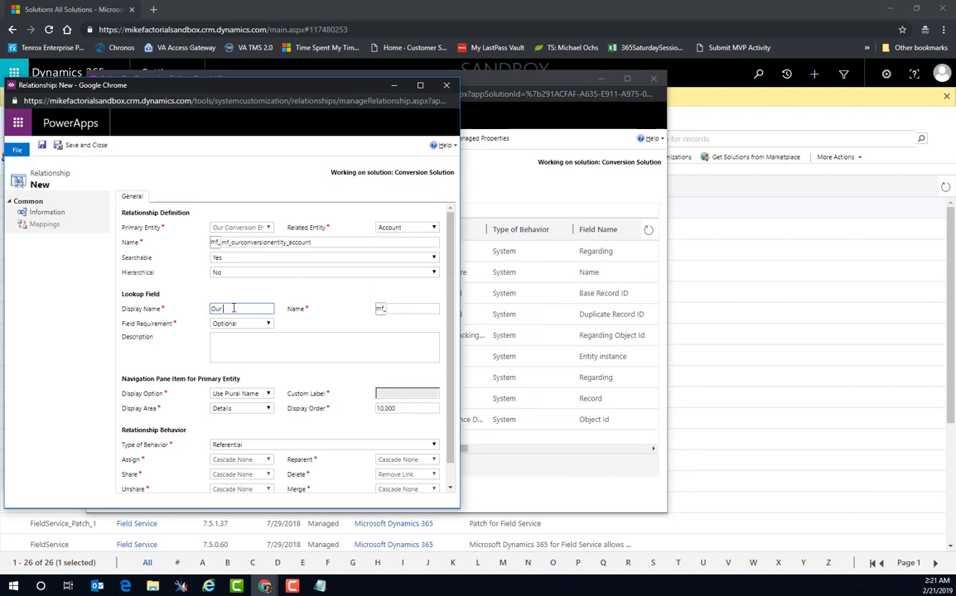
{"action": "type", "text": "Our Conversion Entity"}
{"action": "key", "text": "Tab"}
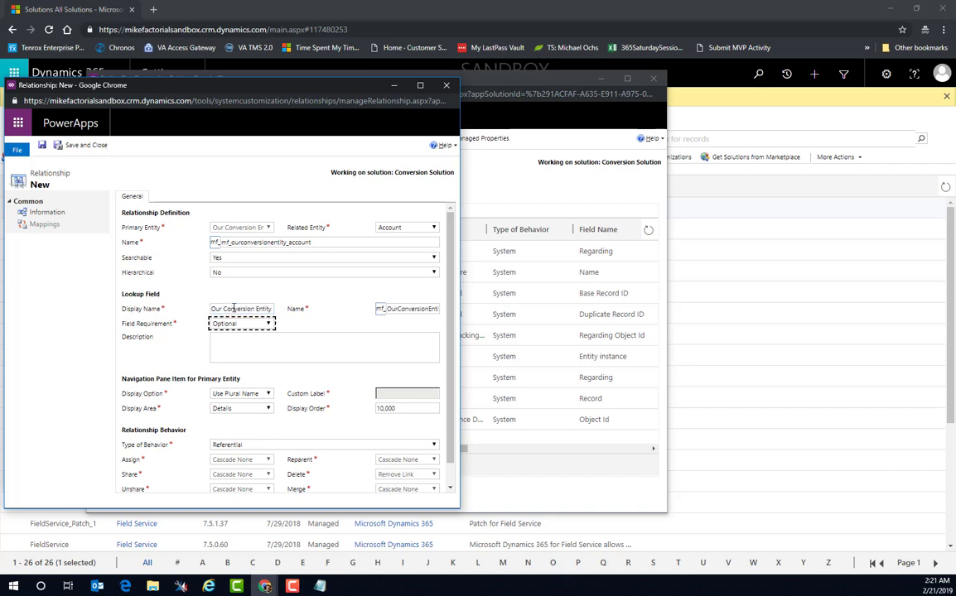
{"action": "left_click_drag", "start_coordinate": [0, 132], "coordinate": [0, 118]}
{"action": "left_click", "coordinate": [406, 310]}
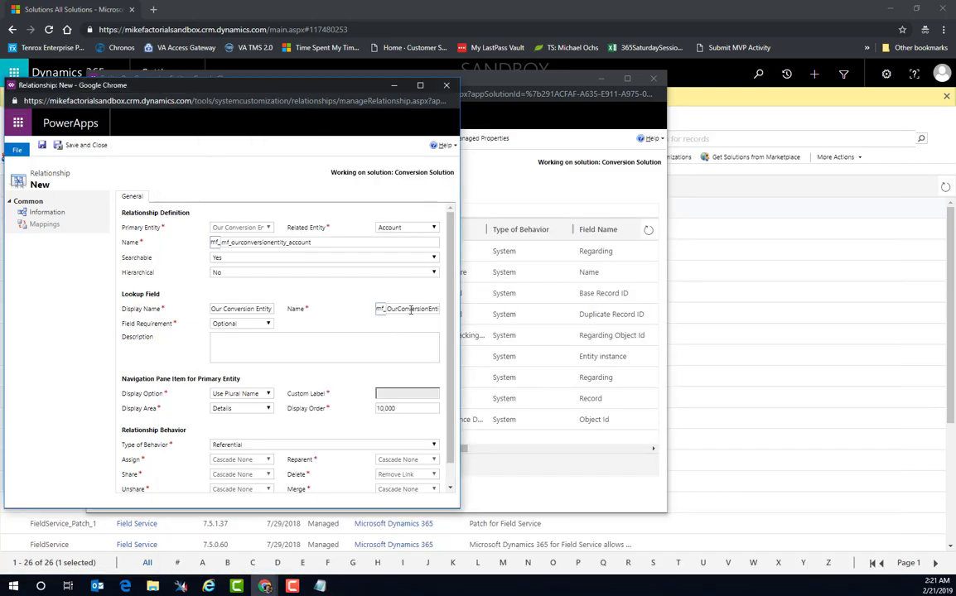
{"action": "key", "text": "ctrl+a"}
{"action": "type", "text": "OurConversionEntityId"}
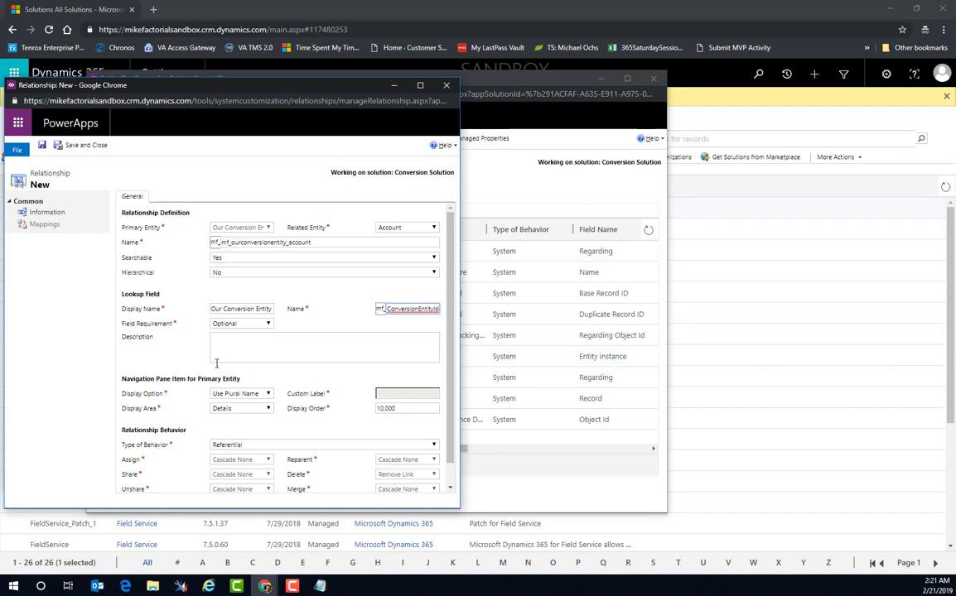
{"action": "left_click", "coordinate": [78, 148]}
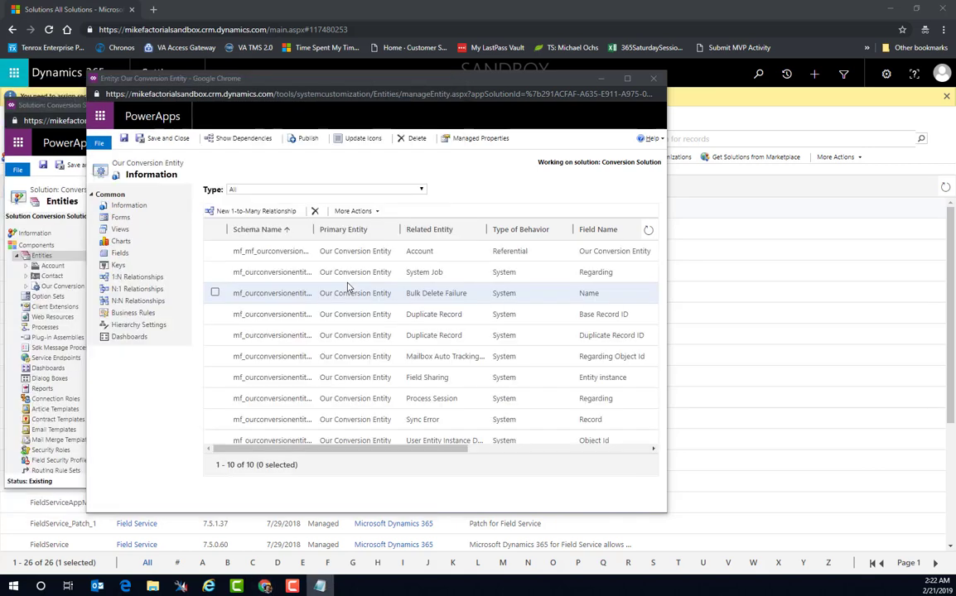
Add the Contact field between Name and Owner on the main Information form, save the form and publish the entity
{"action": "left_click", "coordinate": [120, 217]}
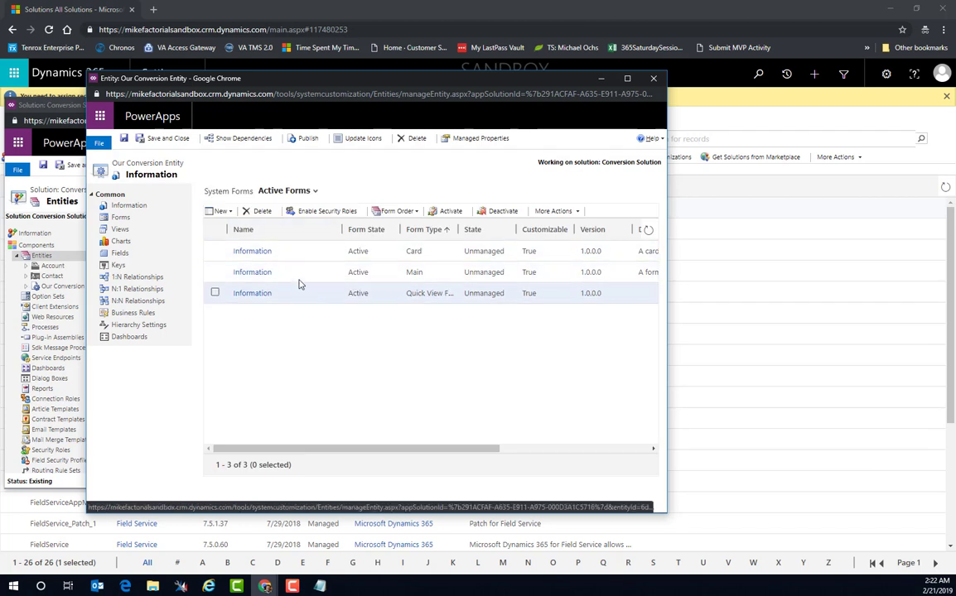
{"action": "double_click", "coordinate": [298, 277]}
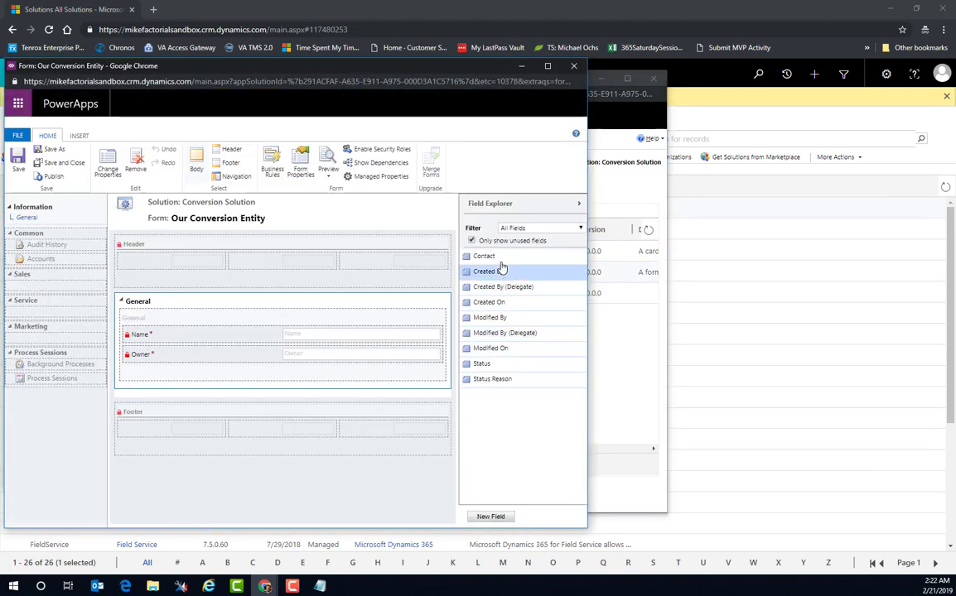
{"action": "left_click_drag", "start_coordinate": [484, 256], "coordinate": [172, 353]}
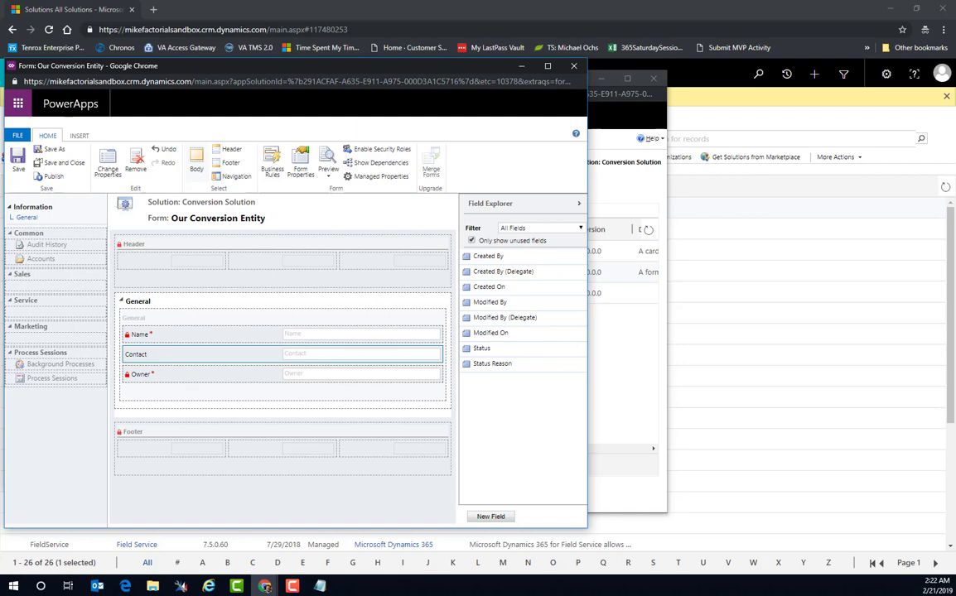
{"action": "left_click", "coordinate": [69, 164]}
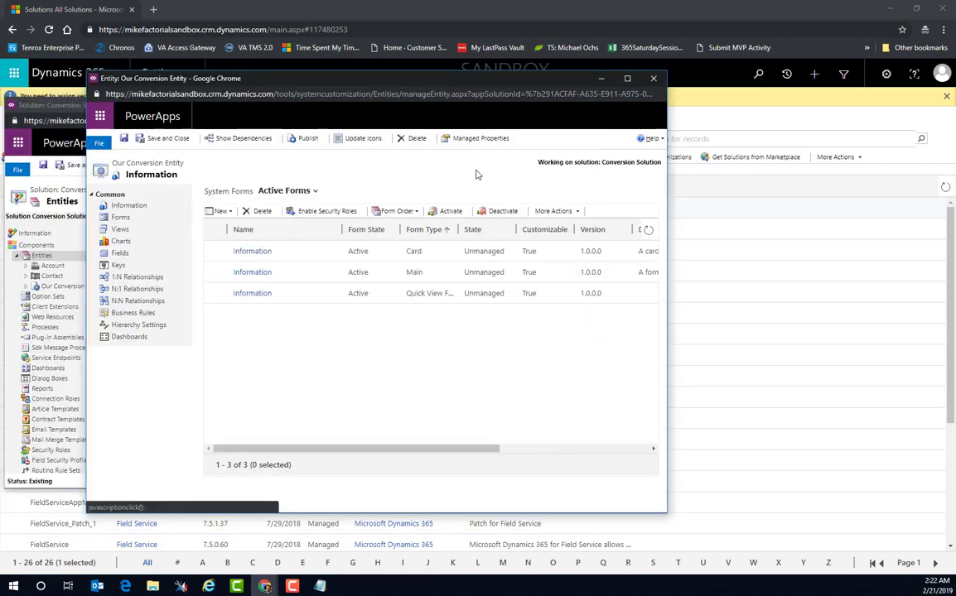
{"action": "left_click", "coordinate": [307, 140]}
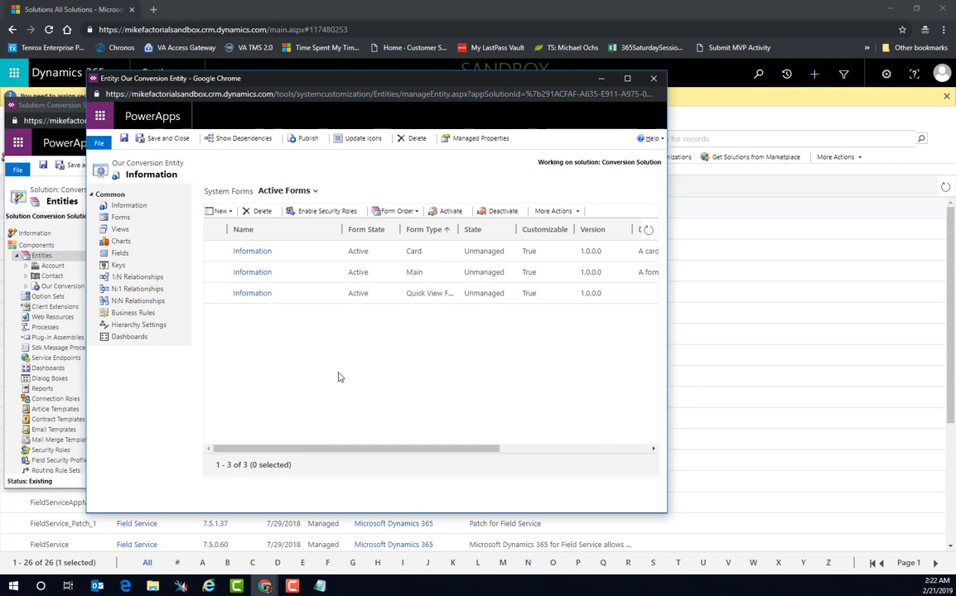
Return to the main Dynamics 365 window, go to the Processes list and search for Rollback
{"action": "left_click", "coordinate": [472, 5]}
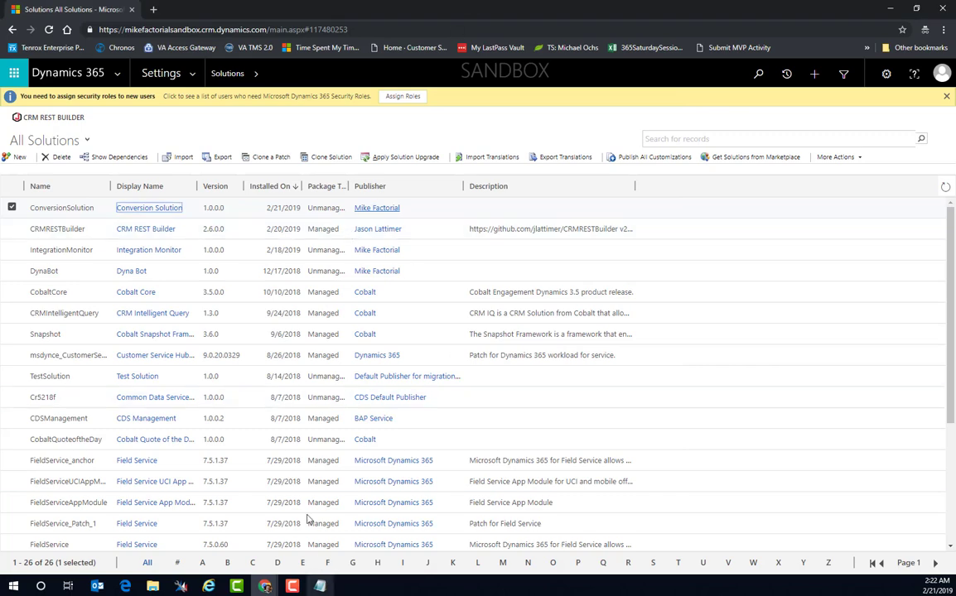
{"action": "left_click", "coordinate": [192, 73]}
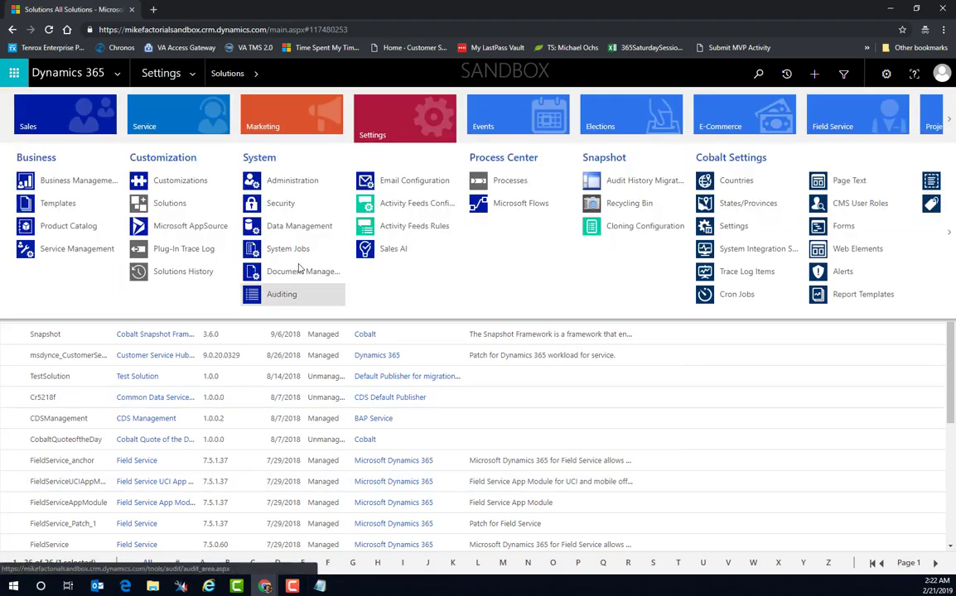
{"action": "left_click", "coordinate": [509, 181]}
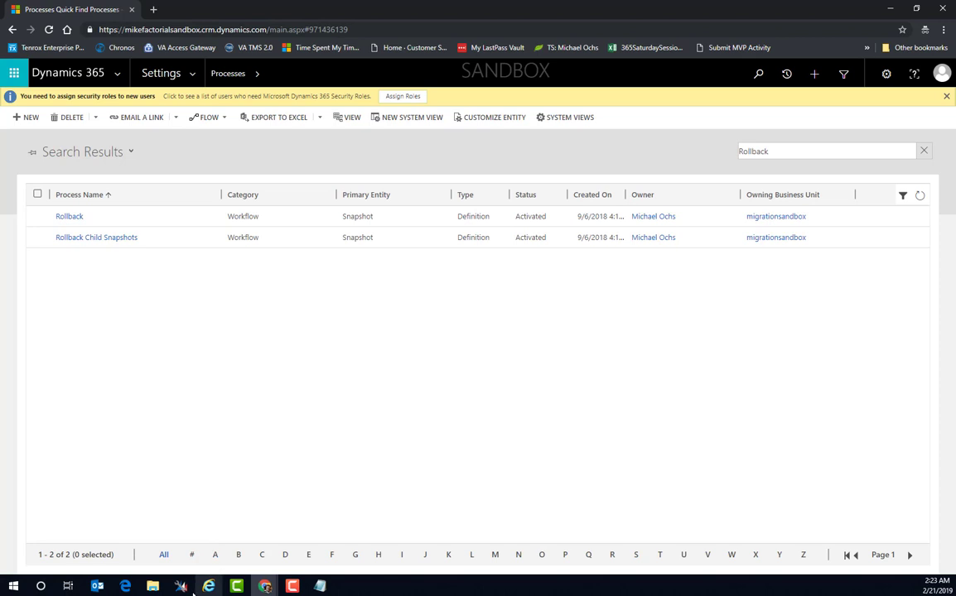
Select all snapshots in the Advanced Find results and check which on-demand workflows can be run on them
{"action": "mouse_move", "coordinate": [185, 585]}
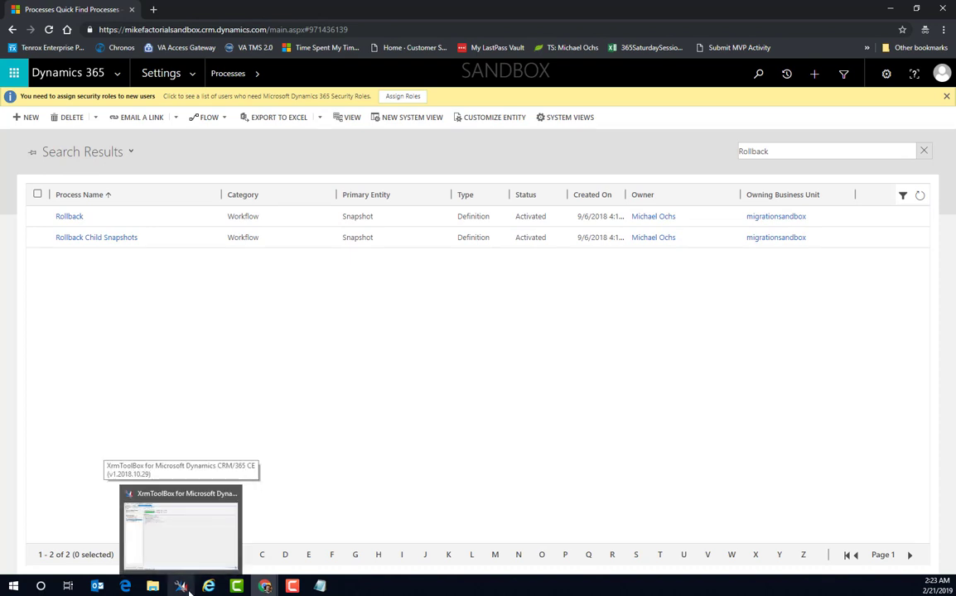
{"action": "left_click", "coordinate": [190, 549]}
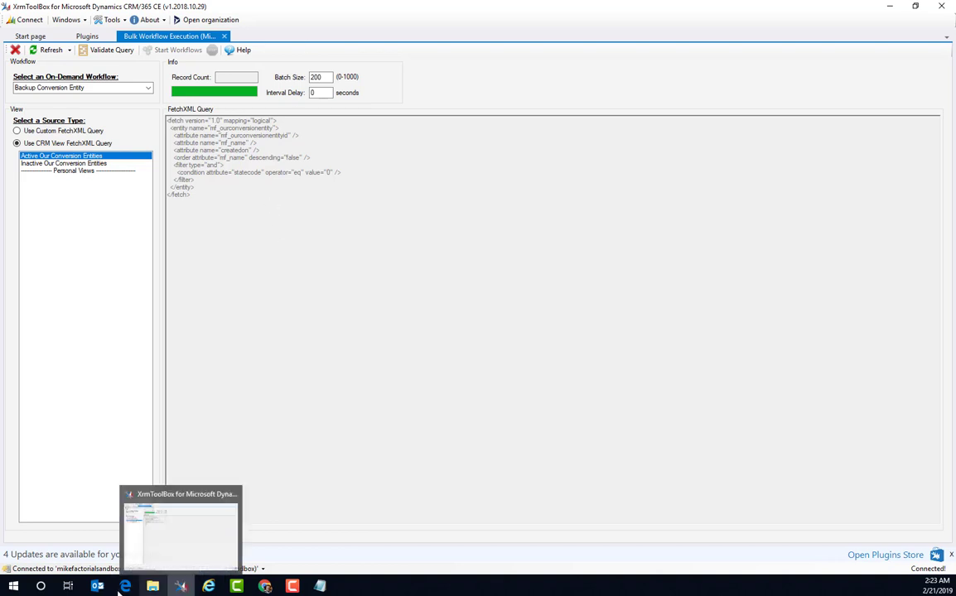
{"action": "mouse_move", "coordinate": [265, 588]}
{"action": "mouse_move", "coordinate": [311, 522]}
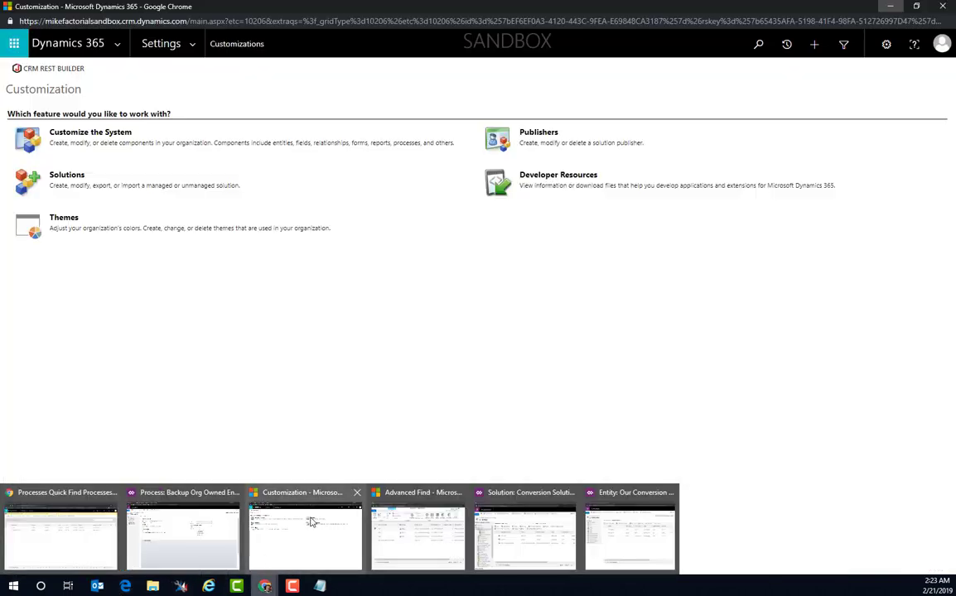
{"action": "left_click", "coordinate": [405, 522]}
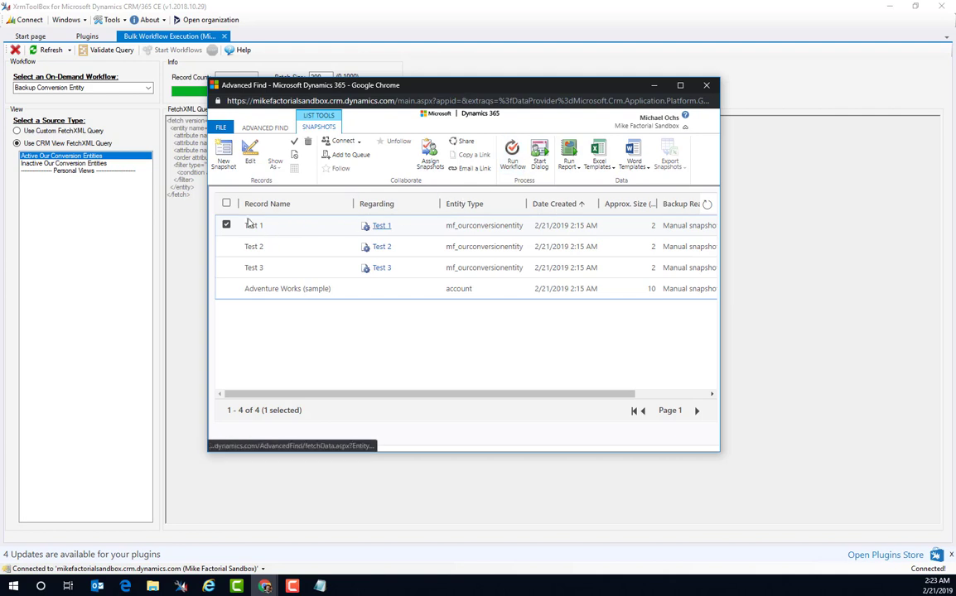
{"action": "left_click", "coordinate": [226, 203]}
{"action": "left_click", "coordinate": [513, 154]}
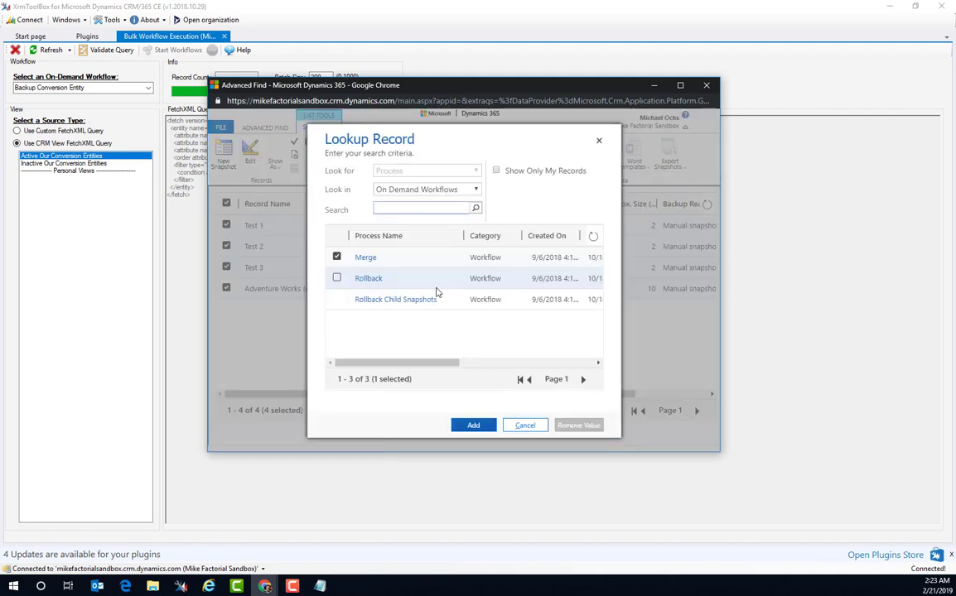
{"action": "left_click", "coordinate": [600, 146]}
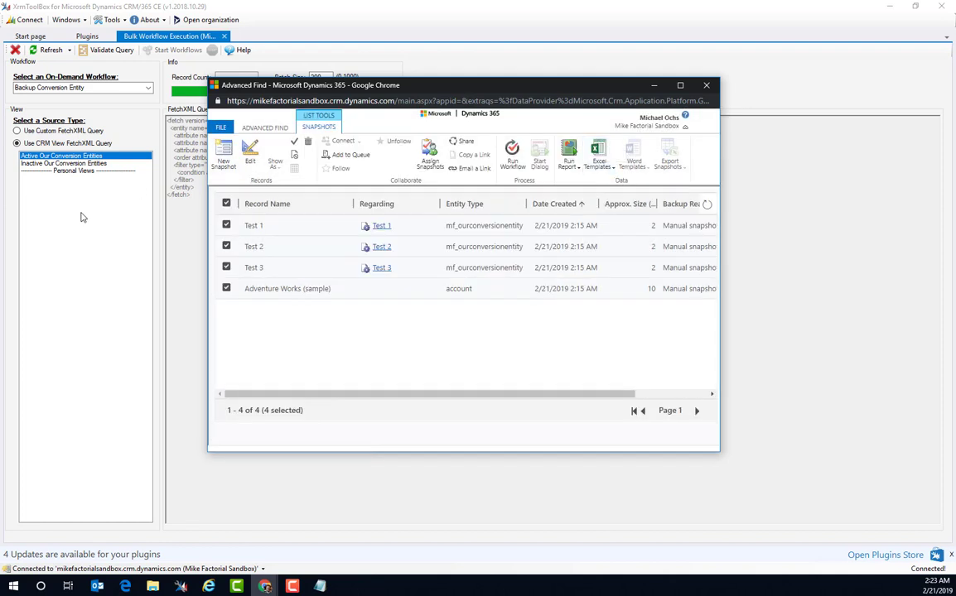
Switch to XrmToolBox and choose Rollback as the on-demand workflow for bulk execution
{"action": "left_click", "coordinate": [117, 91]}
{"action": "left_click", "coordinate": [130, 89]}
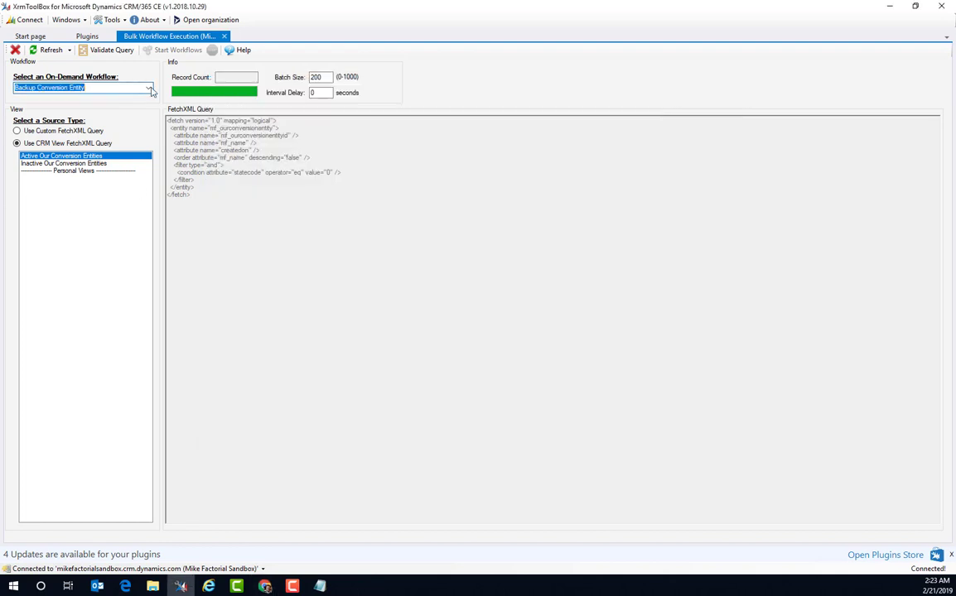
{"action": "left_click", "coordinate": [150, 89]}
{"action": "scroll", "coordinate": [60, 224], "scroll_direction": "down", "scroll_amount": 3}
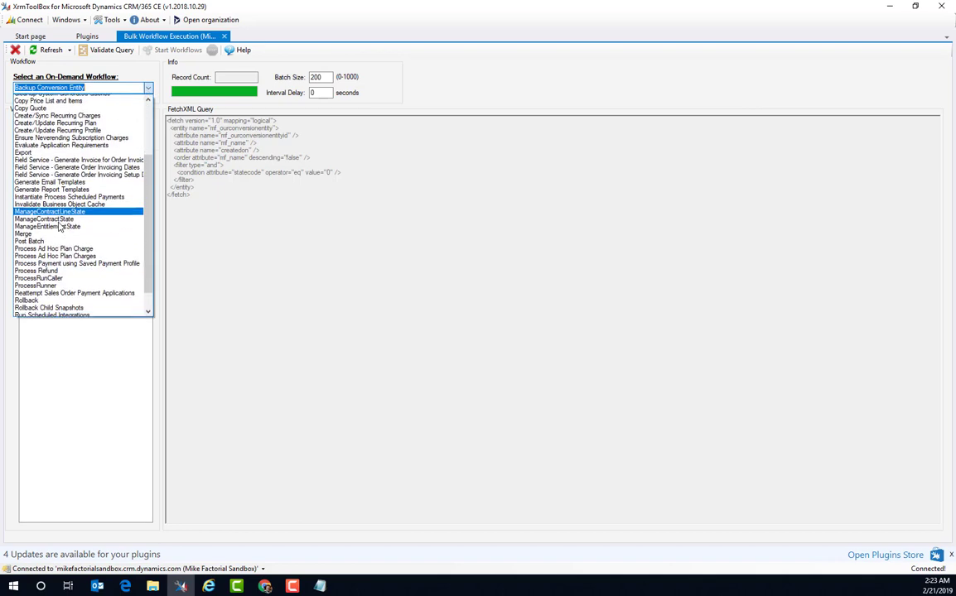
{"action": "scroll", "coordinate": [60, 226], "scroll_direction": "down", "scroll_amount": 2}
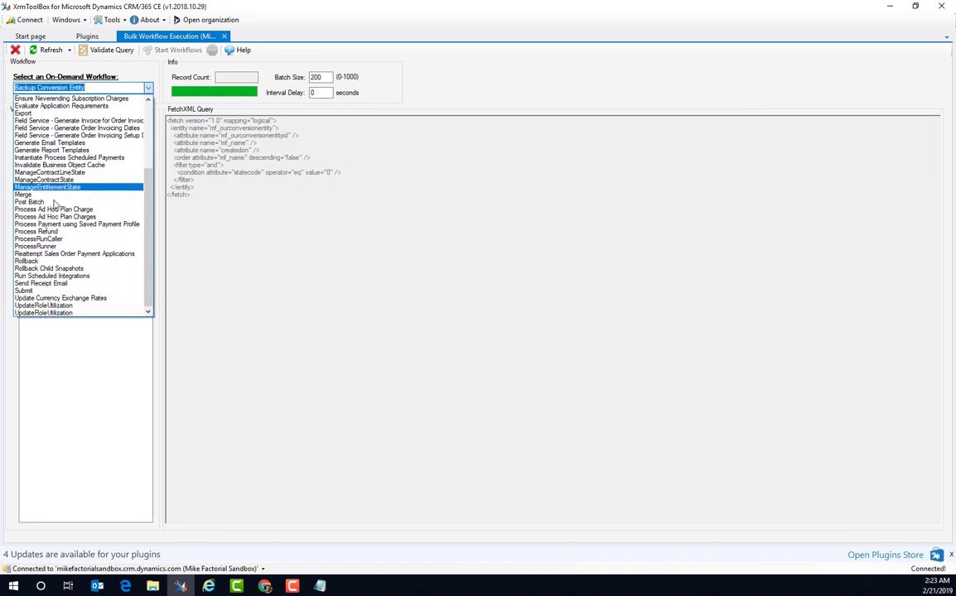
{"action": "left_click", "coordinate": [47, 262]}
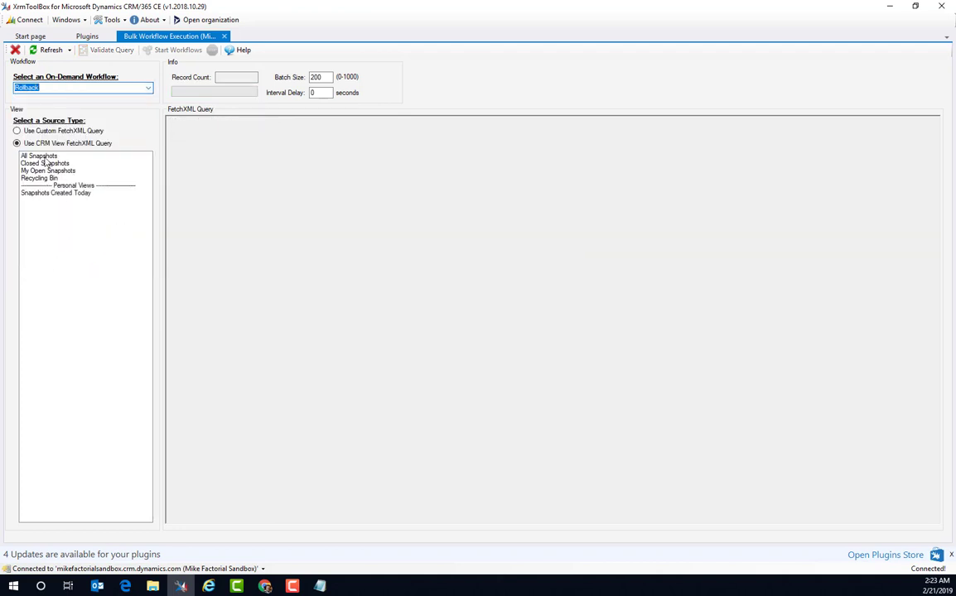
Choose the All Snapshots view as the source, validate its query and start the Rollback workflows
{"action": "left_click", "coordinate": [45, 157]}
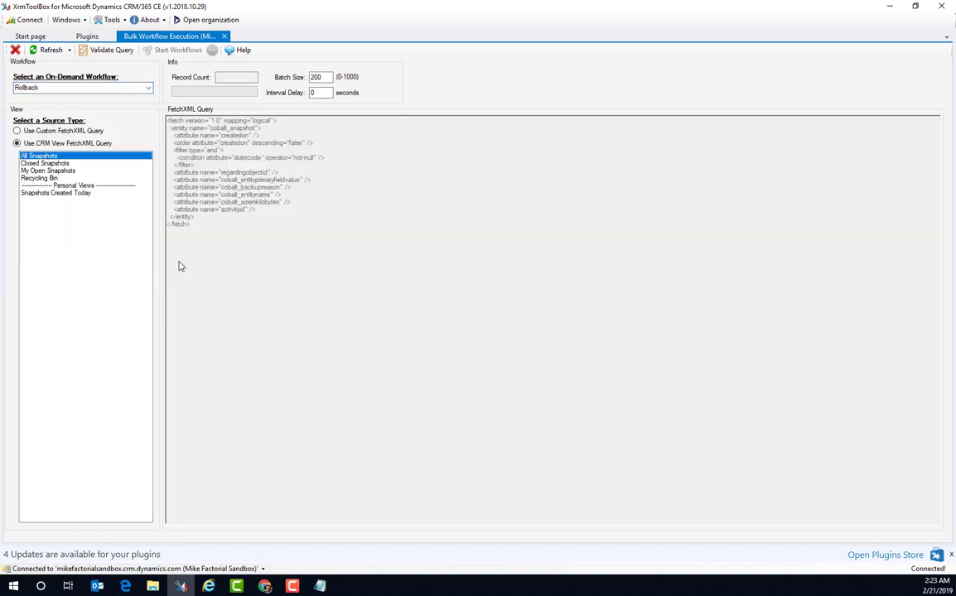
{"action": "left_click", "coordinate": [107, 50]}
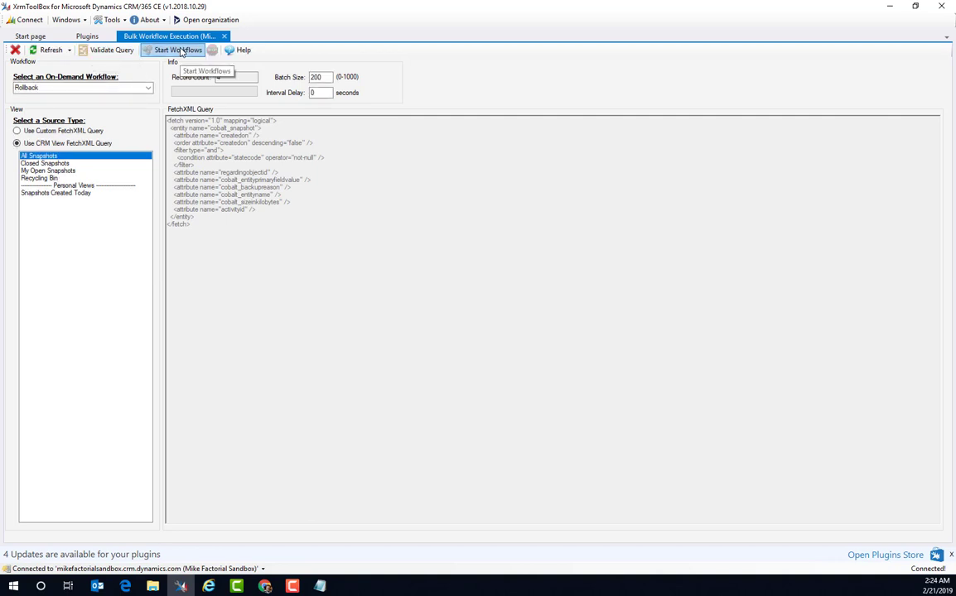
{"action": "left_click", "coordinate": [170, 51]}
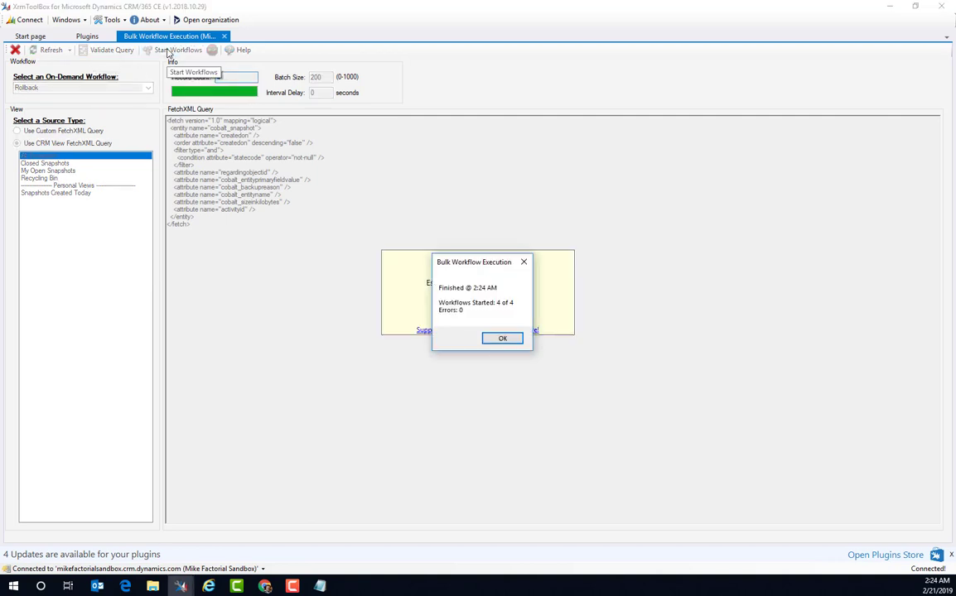
Dismiss the bulk execution summary, switch to the Dynamics 365 Advanced Find window listing the snapshots and maximize it
{"action": "left_click", "coordinate": [502, 339]}
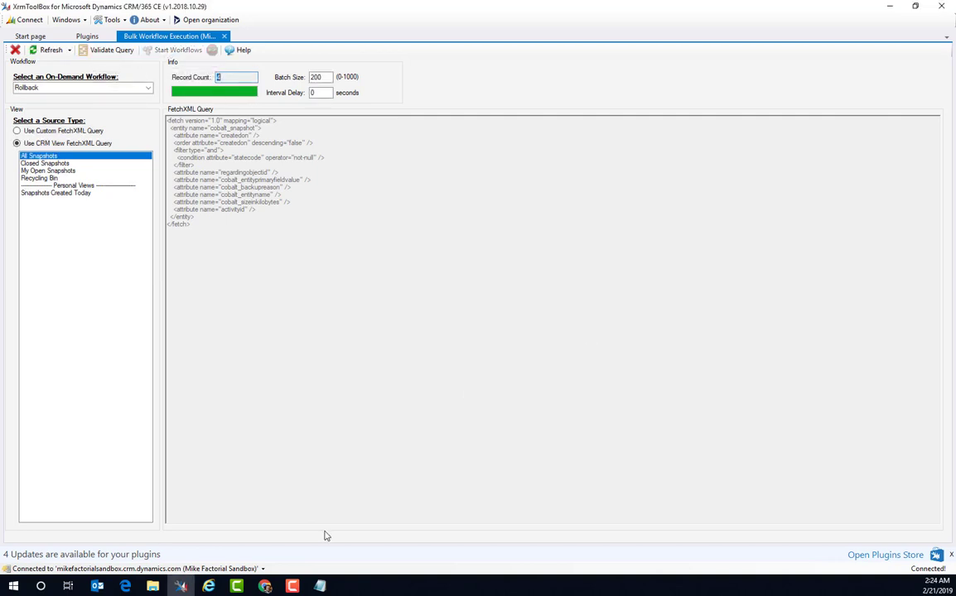
{"action": "left_click", "coordinate": [264, 587]}
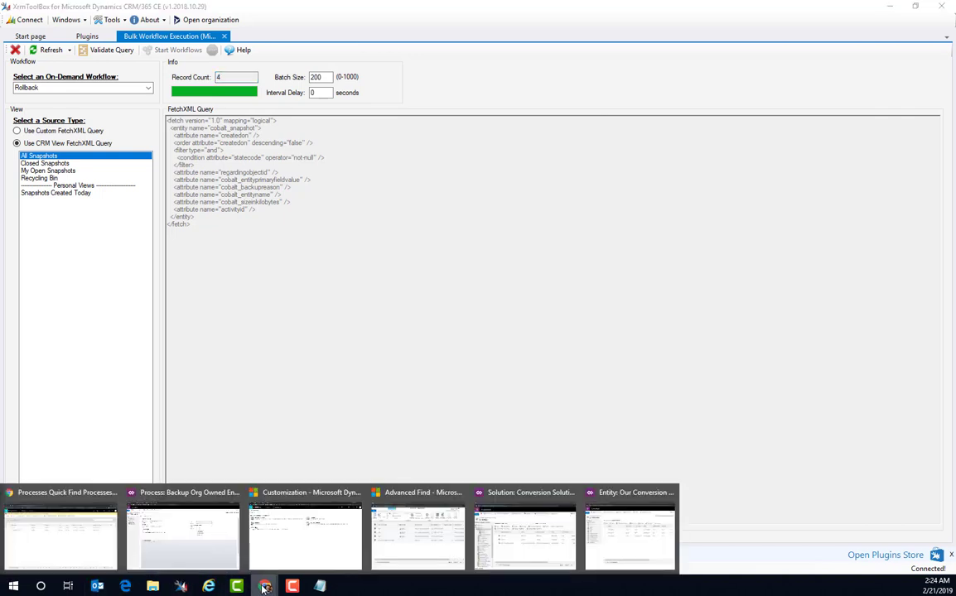
{"action": "left_click", "coordinate": [418, 534]}
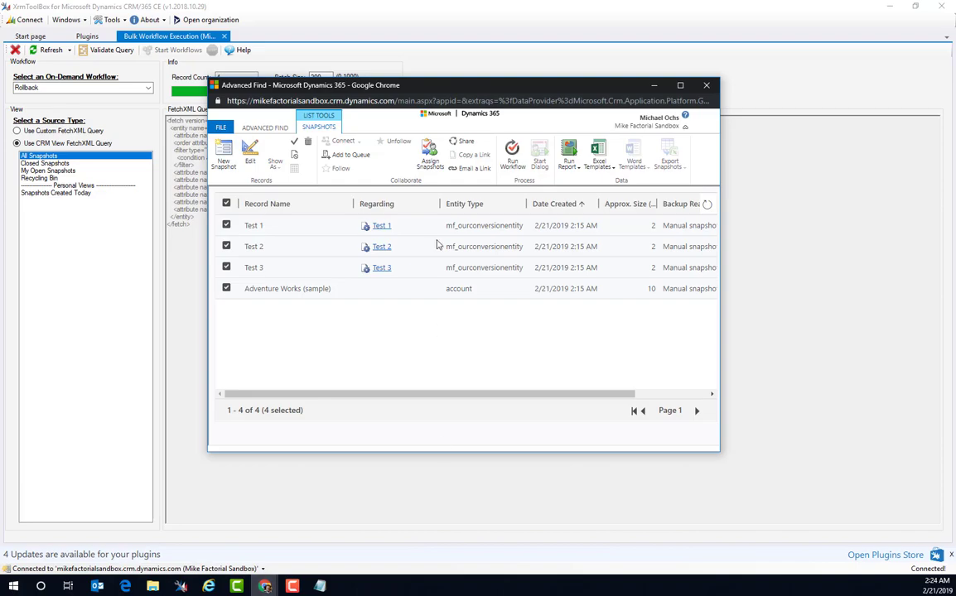
{"action": "double_click", "coordinate": [439, 82]}
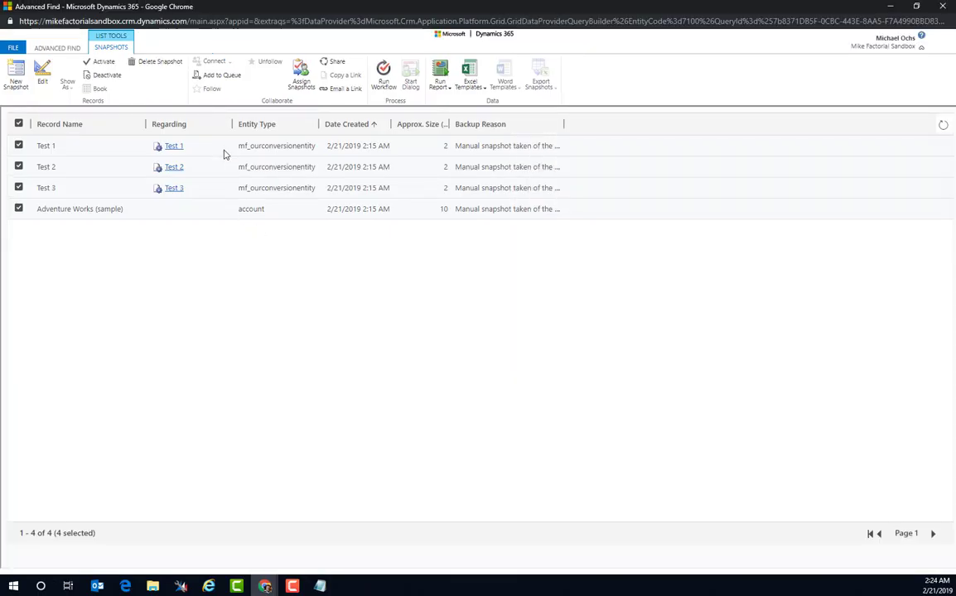
Open the Test 1 snapshot and check the status of its background processes, closing the record when done
{"action": "double_click", "coordinate": [218, 148]}
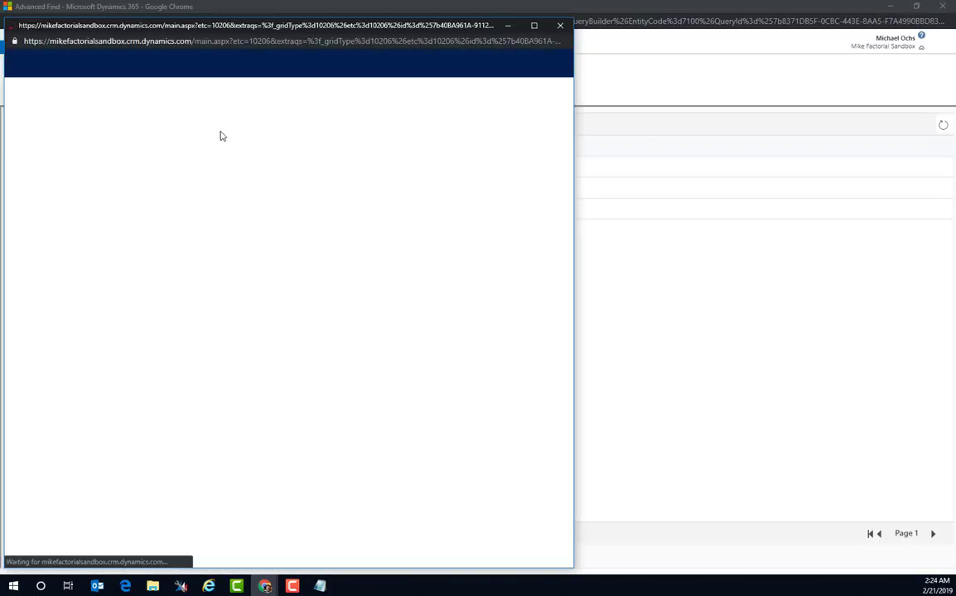
{"action": "left_click_drag", "start_coordinate": [216, 26], "coordinate": [346, 42]}
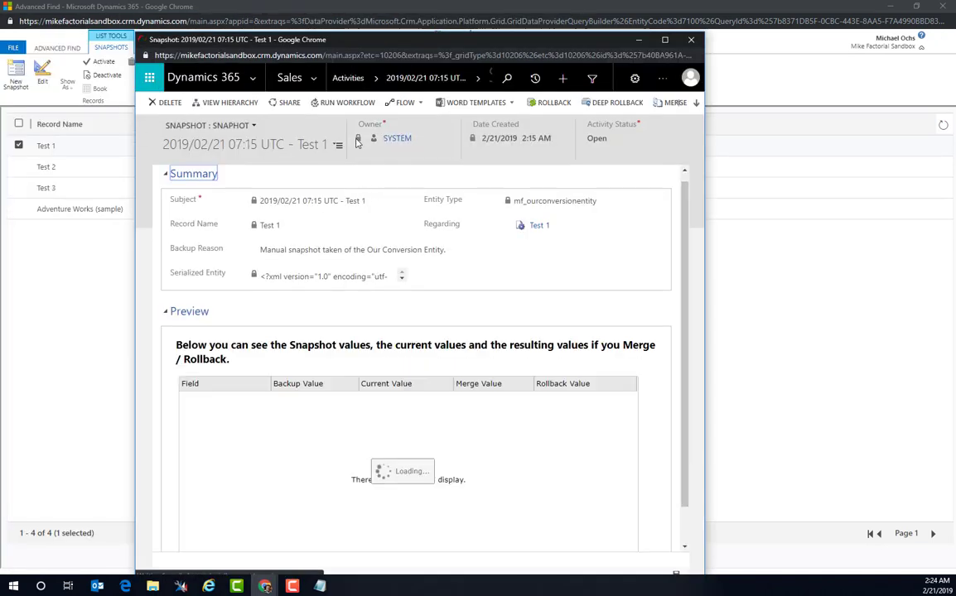
{"action": "left_click", "coordinate": [447, 78]}
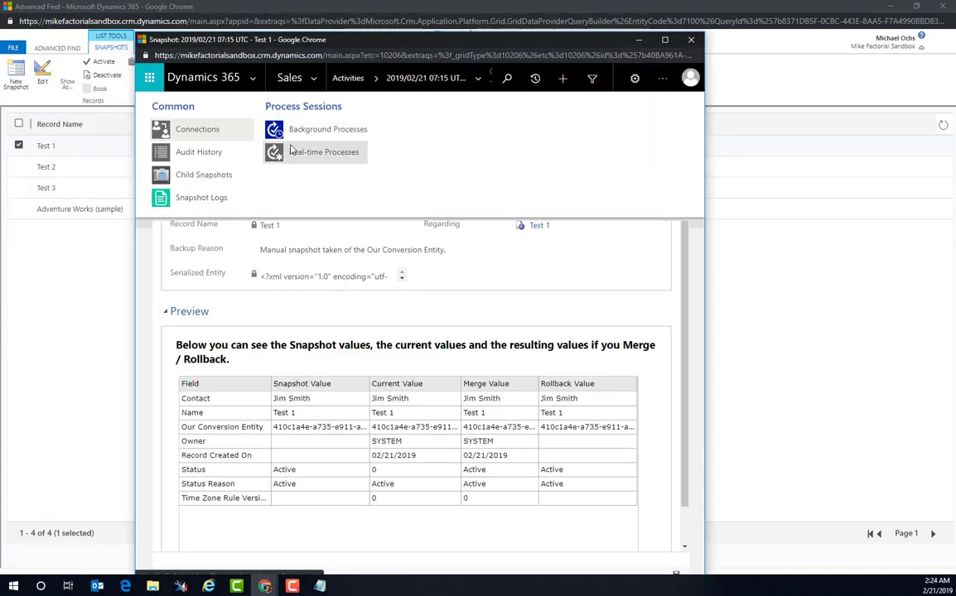
{"action": "left_click", "coordinate": [317, 130]}
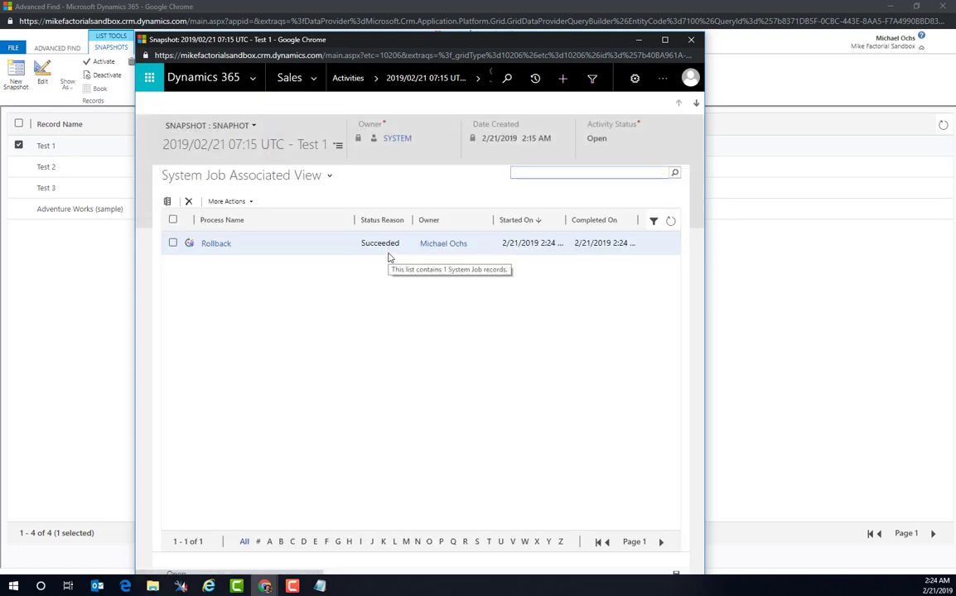
{"action": "left_click", "coordinate": [690, 39]}
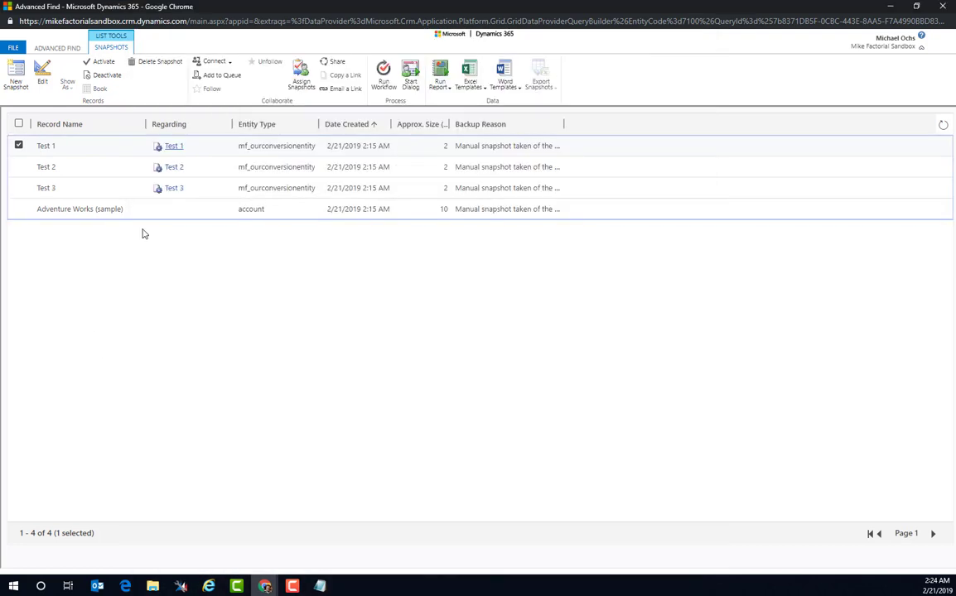
Open the Adventure Works (sample) snapshot and check the status of its background processes
{"action": "double_click", "coordinate": [195, 208]}
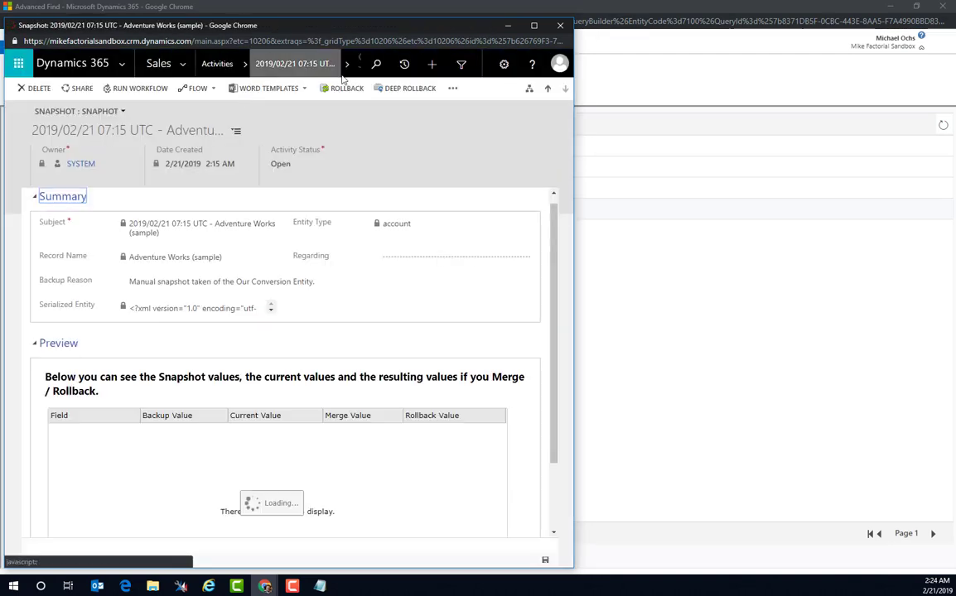
{"action": "left_click", "coordinate": [347, 64]}
{"action": "left_click", "coordinate": [196, 116]}
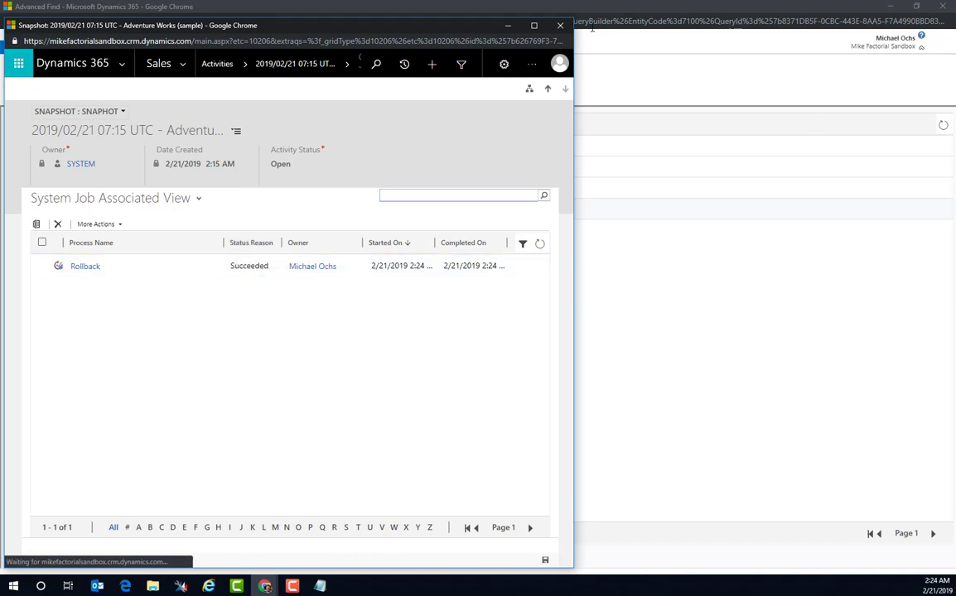
{"action": "left_click", "coordinate": [508, 25]}
Try to list the Our Conversion Entities records from the existing Advanced Find query, then leave that window
{"action": "left_click", "coordinate": [57, 48]}
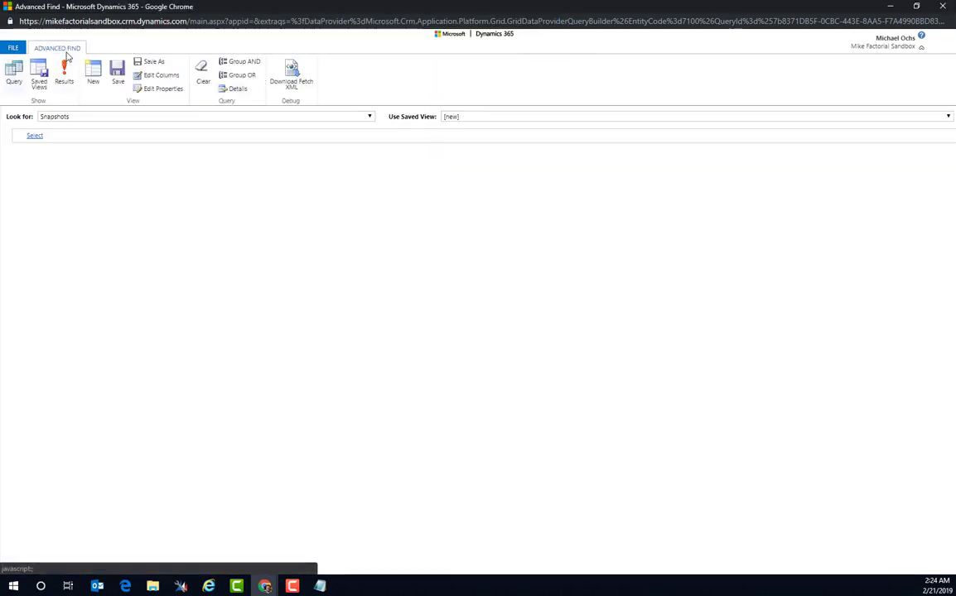
{"action": "left_click", "coordinate": [188, 117]}
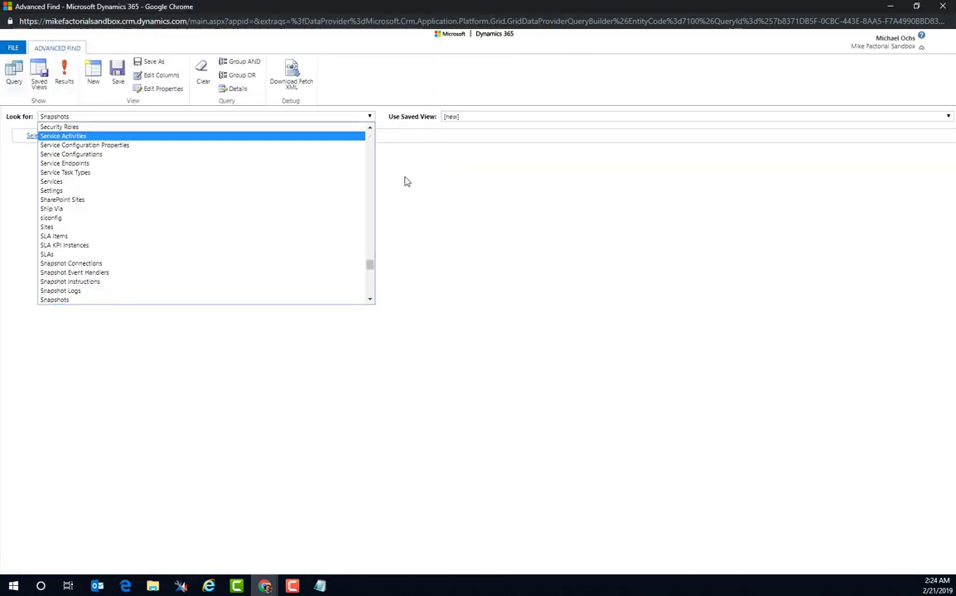
{"action": "type", "text": "our"}
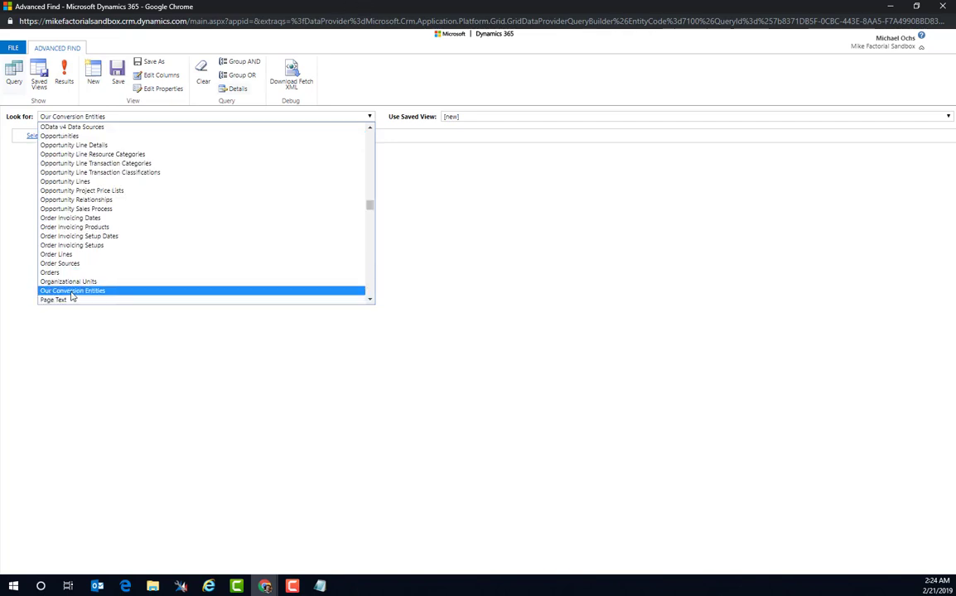
{"action": "left_click", "coordinate": [70, 291]}
{"action": "left_click", "coordinate": [63, 81]}
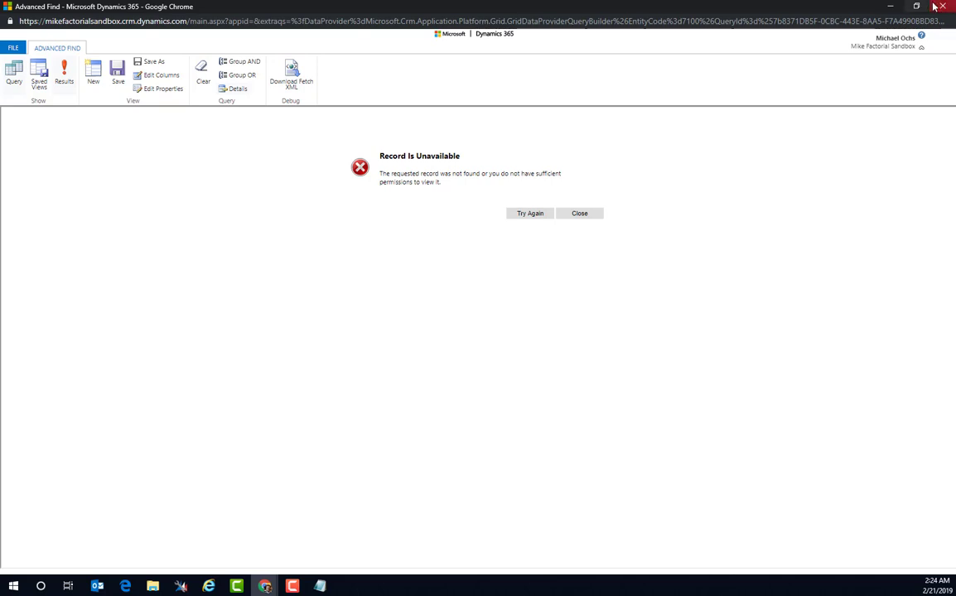
{"action": "key", "text": "alt+Tab"}
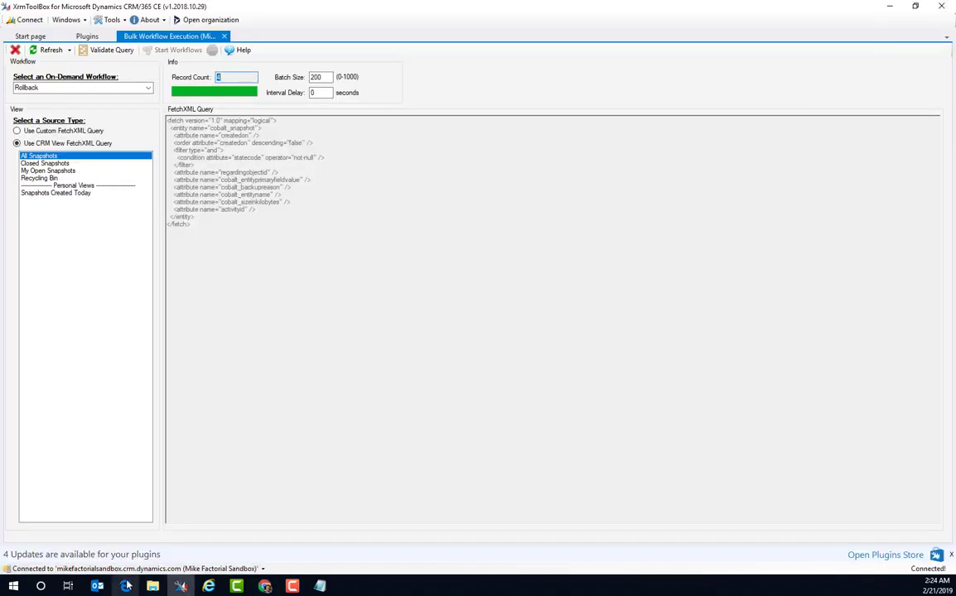
Return to the main Dynamics 365 window and run a new Advanced Find for Our Conversion Entities
{"action": "mouse_move", "coordinate": [265, 586]}
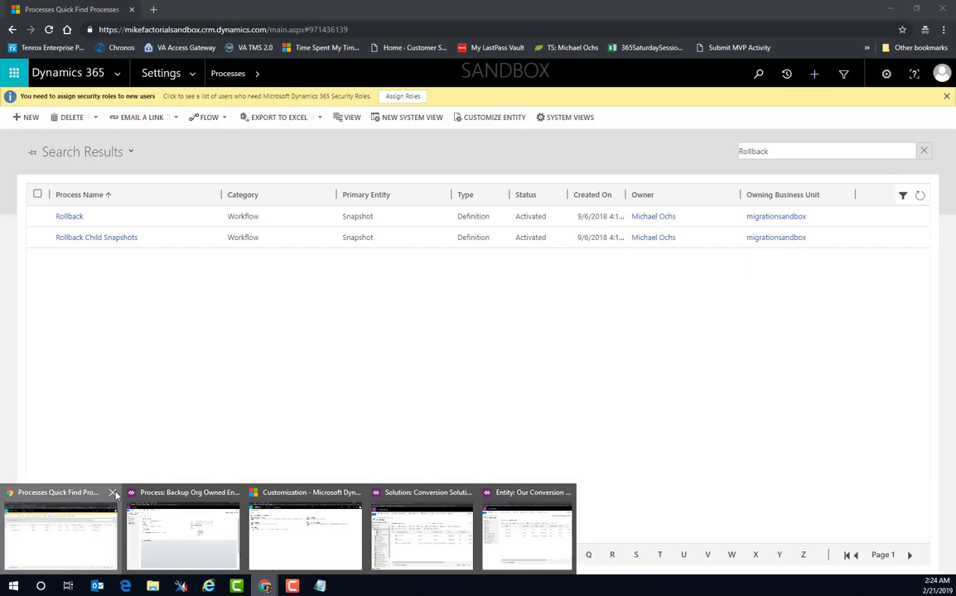
{"action": "left_click", "coordinate": [110, 497]}
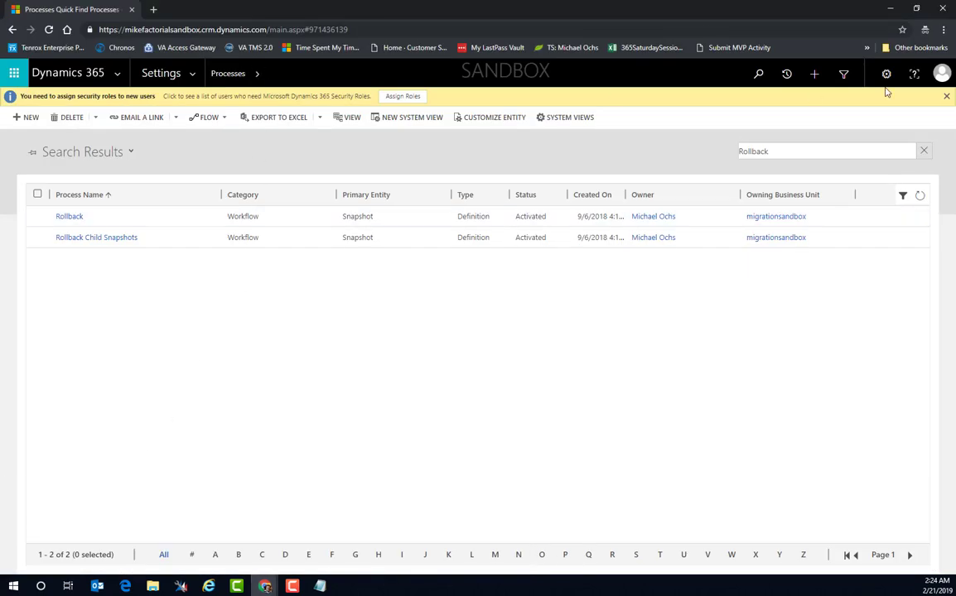
{"action": "left_click", "coordinate": [843, 74]}
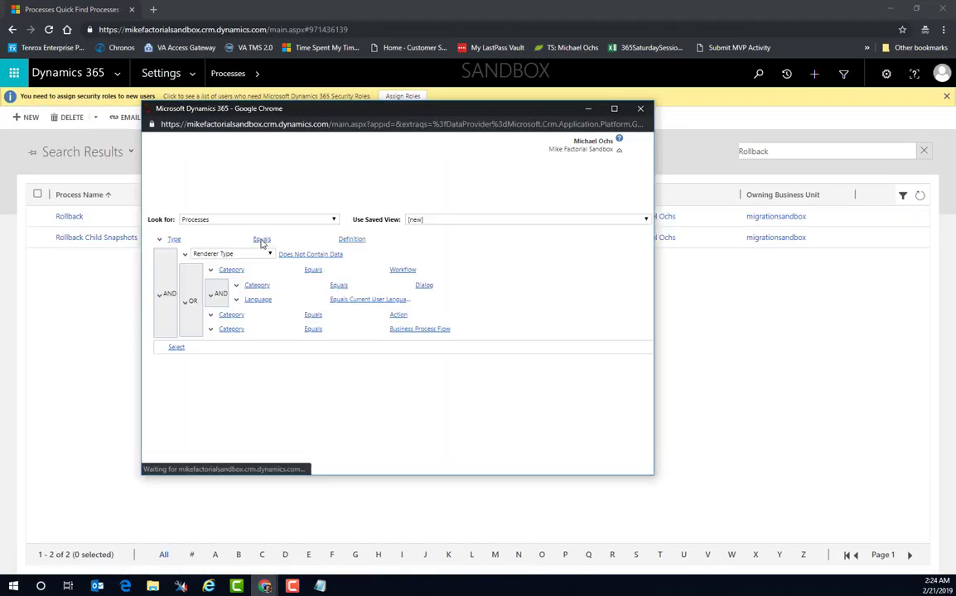
{"action": "left_click", "coordinate": [308, 220]}
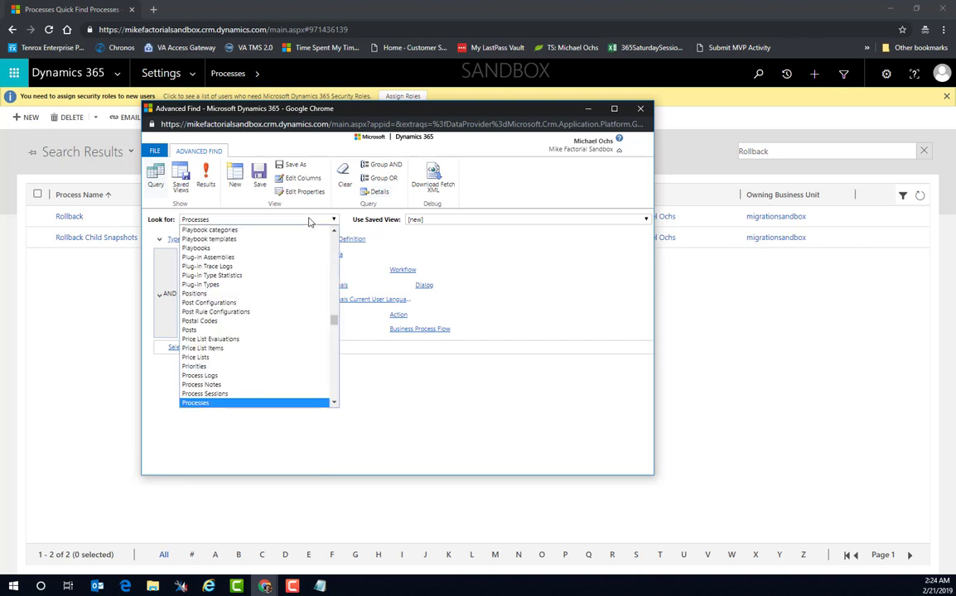
{"action": "scroll", "coordinate": [249, 396], "scroll_direction": "up", "scroll_amount": 3}
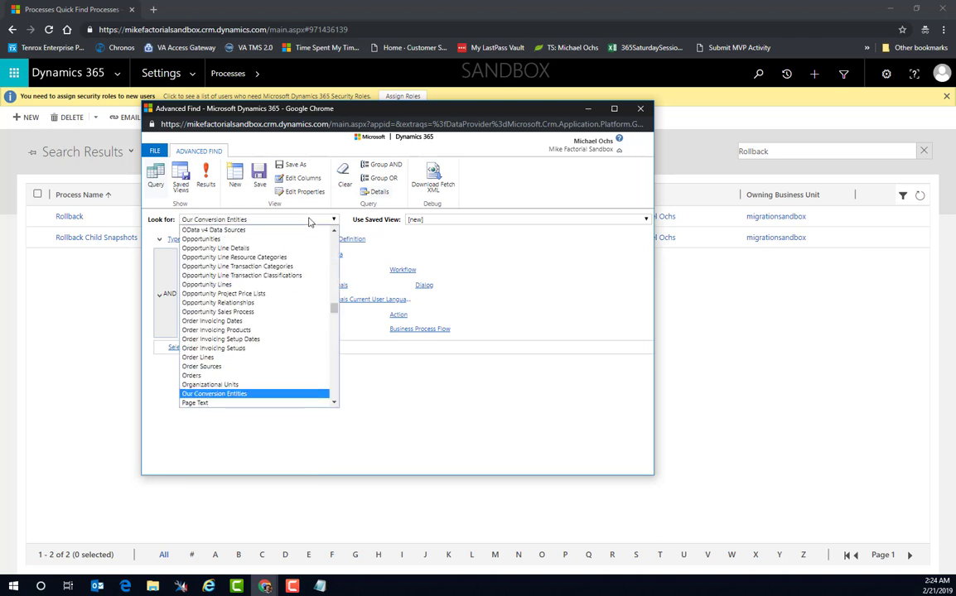
{"action": "left_click", "coordinate": [249, 395]}
{"action": "left_click", "coordinate": [206, 178]}
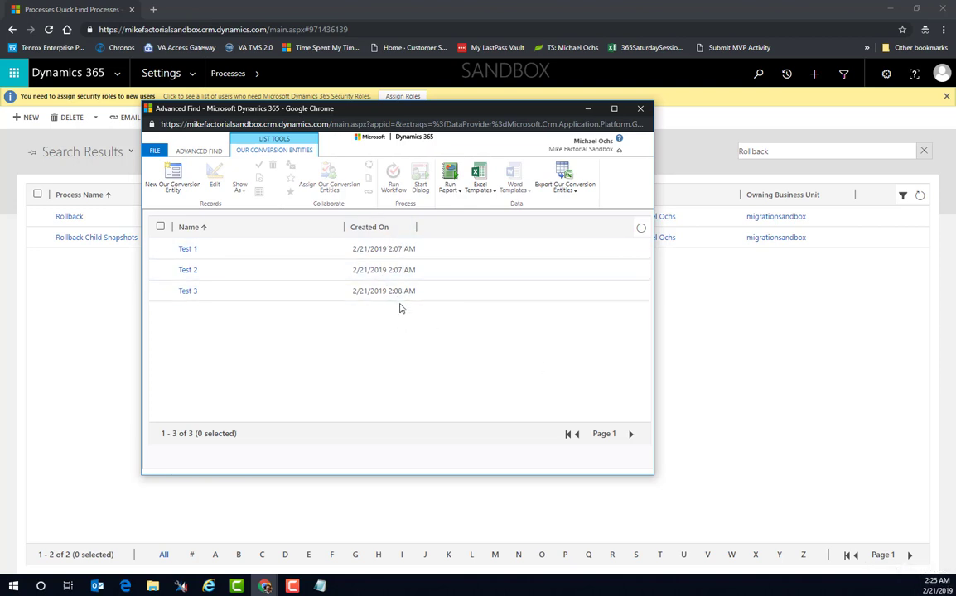
Open the restored Test 1 record, check its Contact and Owner fields, and close it
{"action": "double_click", "coordinate": [257, 250]}
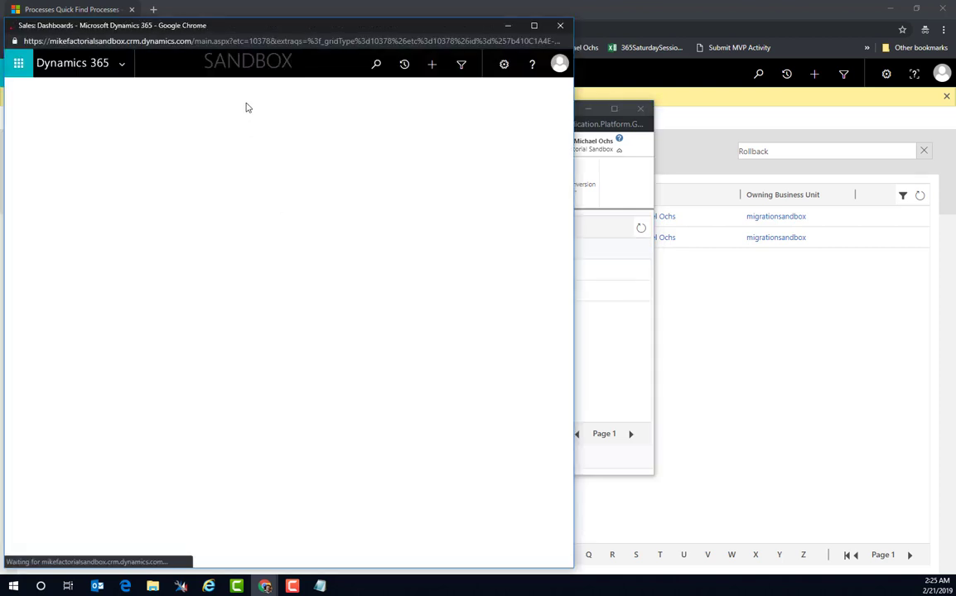
{"action": "left_click_drag", "start_coordinate": [197, 32], "coordinate": [331, 32]}
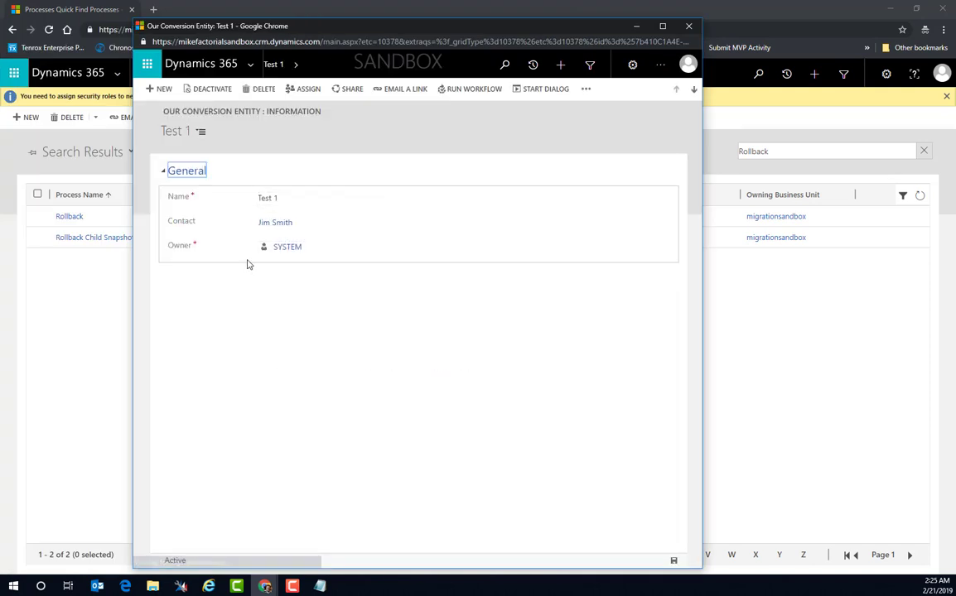
{"action": "left_click", "coordinate": [688, 28]}
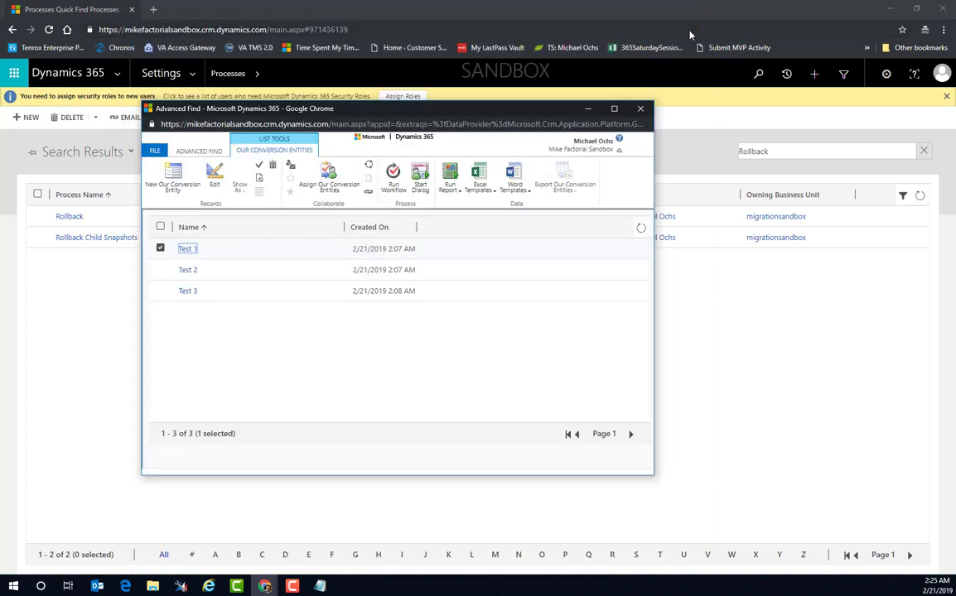
Open the restored Test 3 record, check its fields and related accounts, and close it
{"action": "double_click", "coordinate": [265, 302]}
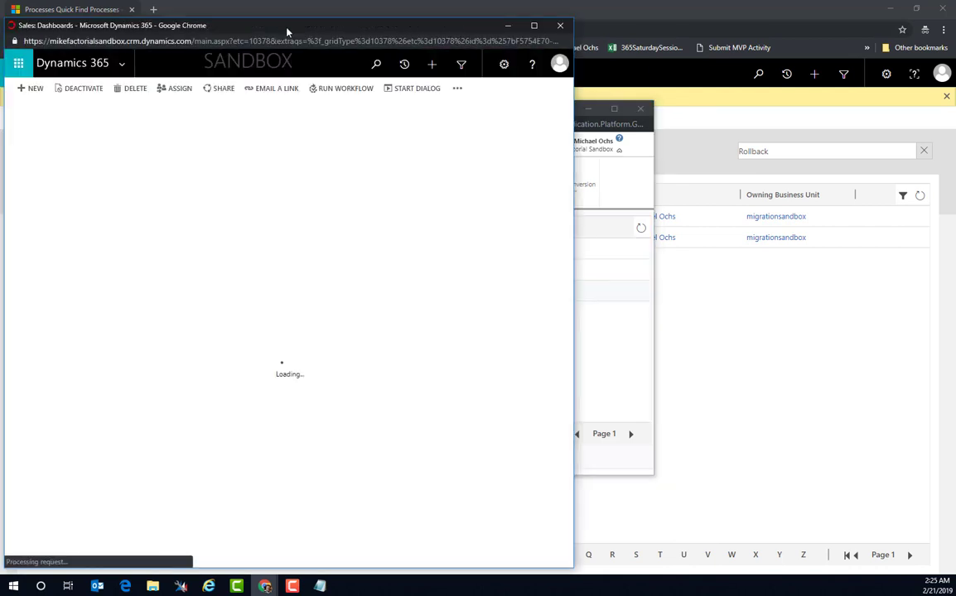
{"action": "left_click_drag", "start_coordinate": [288, 31], "coordinate": [364, 24]}
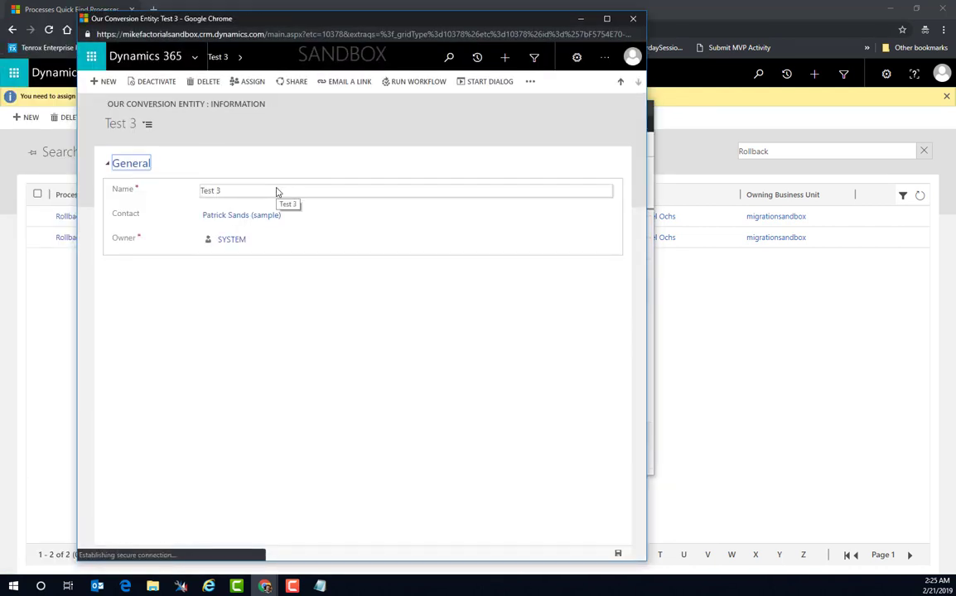
{"action": "left_click", "coordinate": [241, 58]}
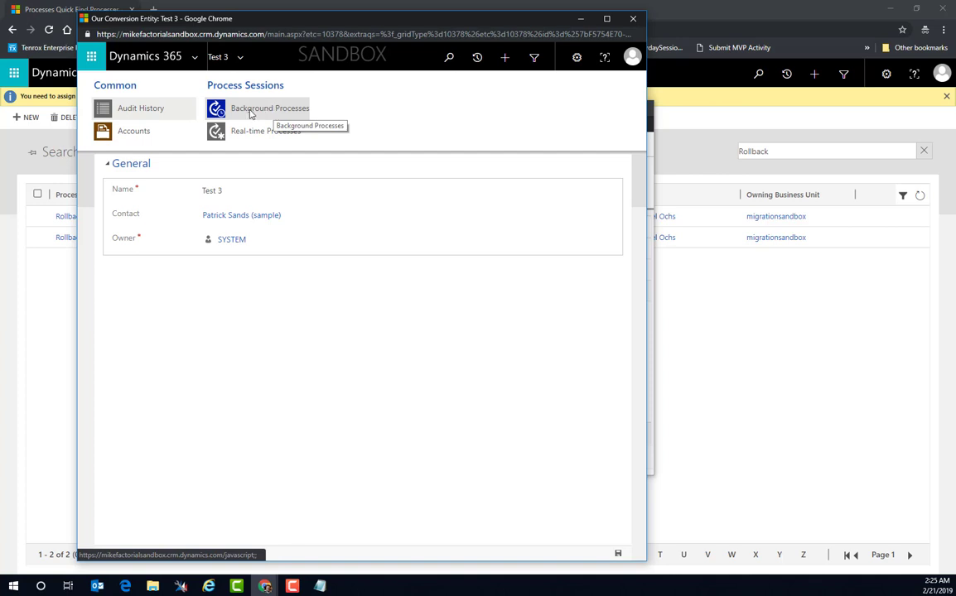
{"action": "left_click", "coordinate": [132, 138]}
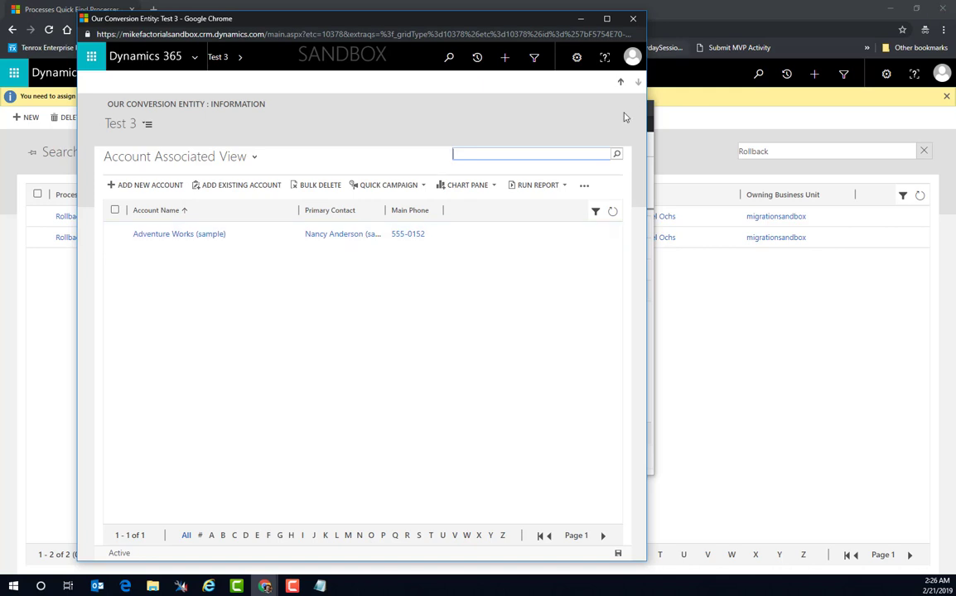
{"action": "left_click", "coordinate": [633, 19]}
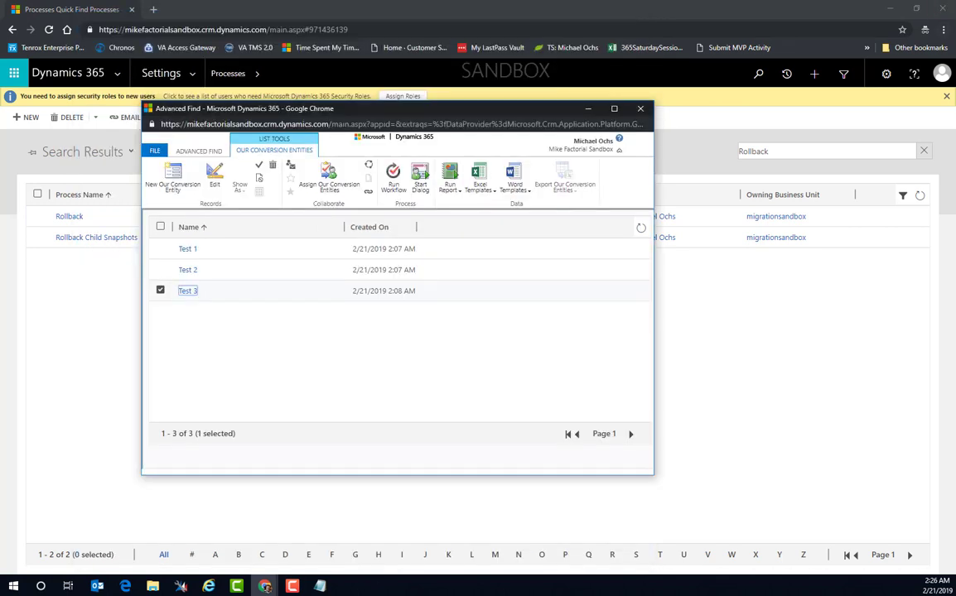